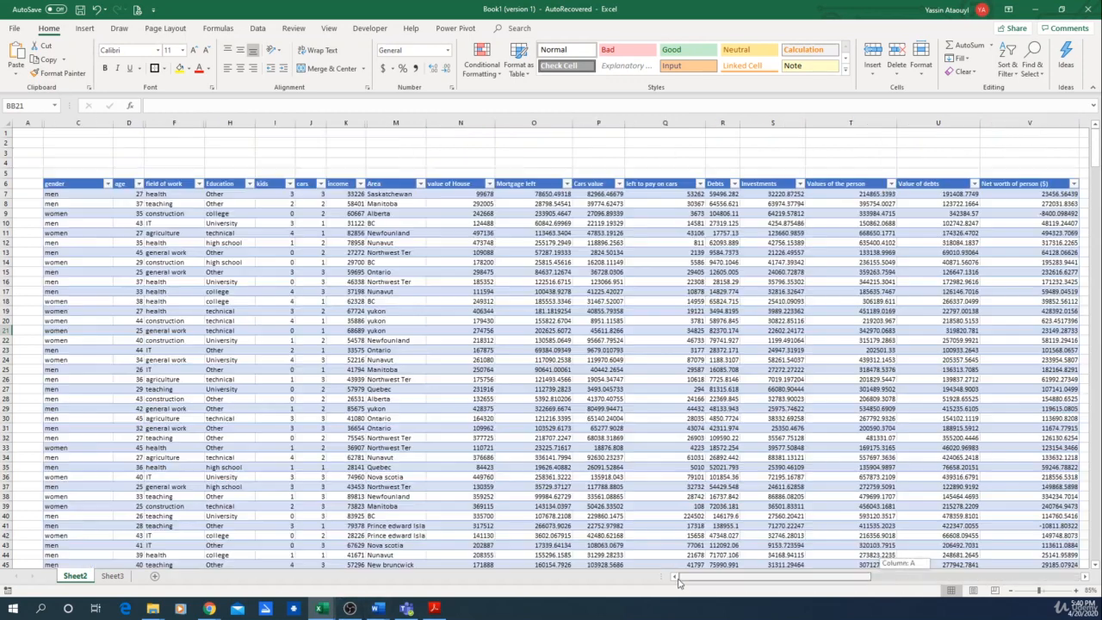
# Step: Review the data table and the yukon entry under the Average income per territory heading in column BB
pyautogui.moveTo(896, 576); pyautogui.dragTo(685, 576)
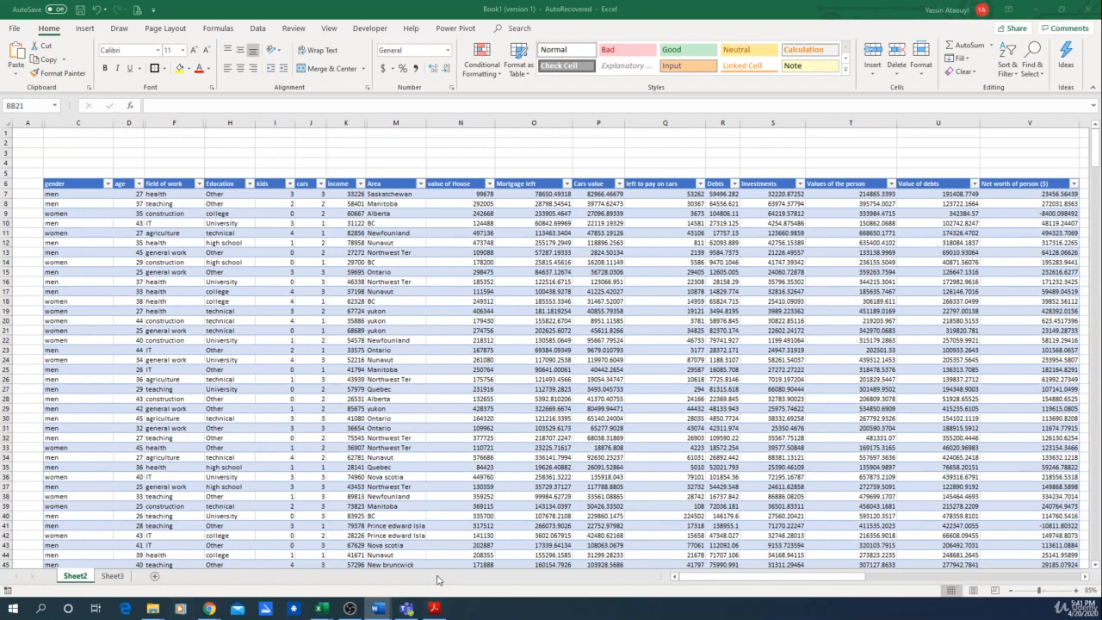
pyautogui.moveTo(786, 580); pyautogui.dragTo(1006, 577)
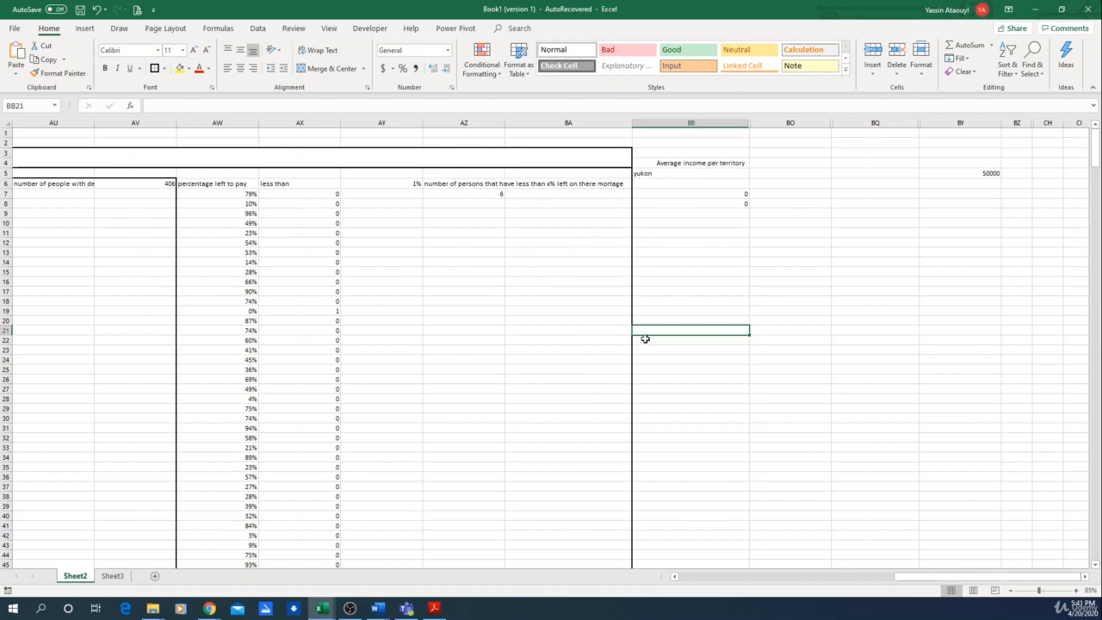
pyautogui.click(726, 172)
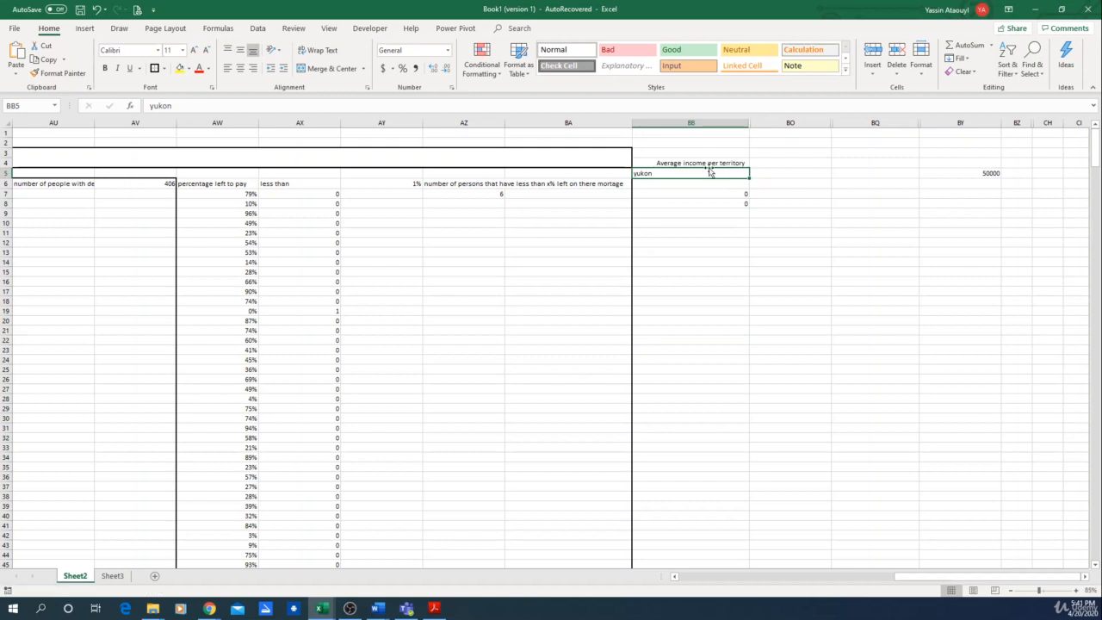
pyautogui.click(711, 163)
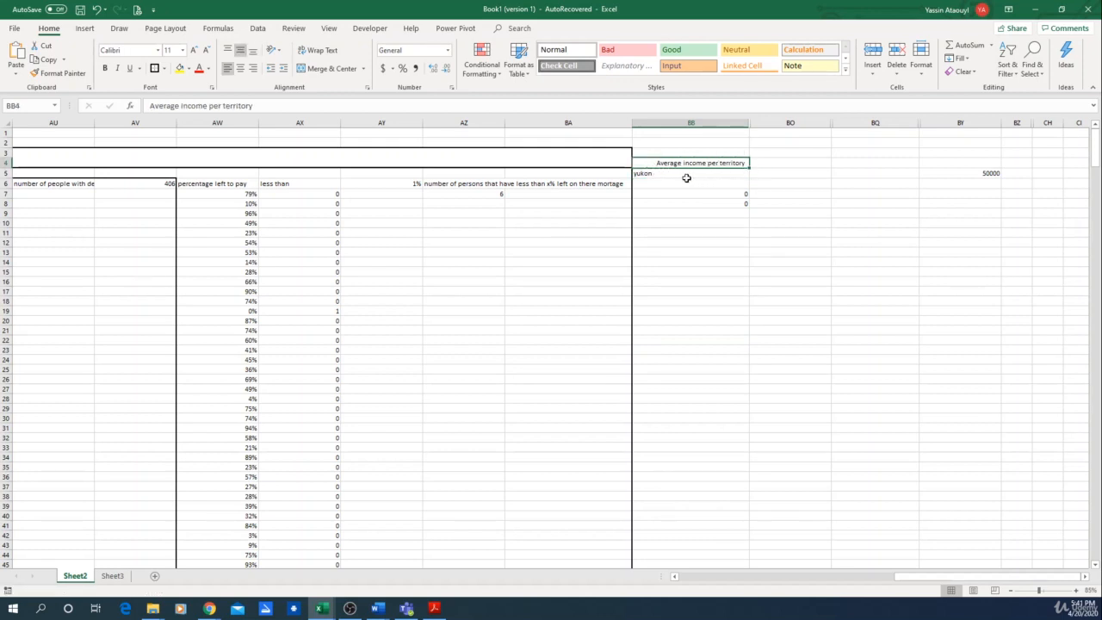
pyautogui.click(688, 175)
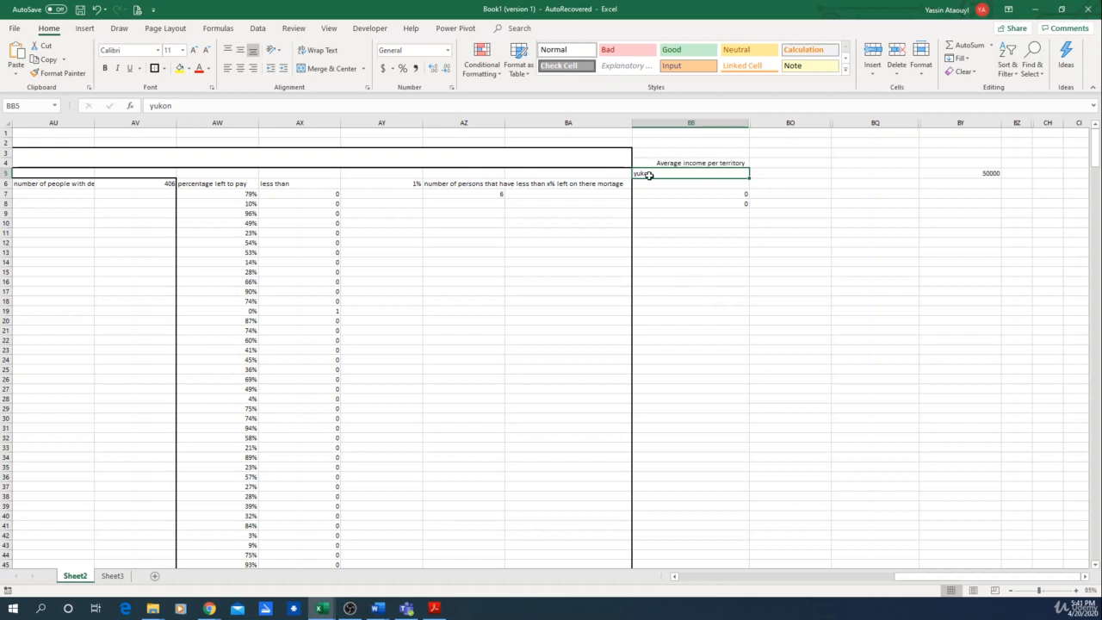
pyautogui.click(694, 215)
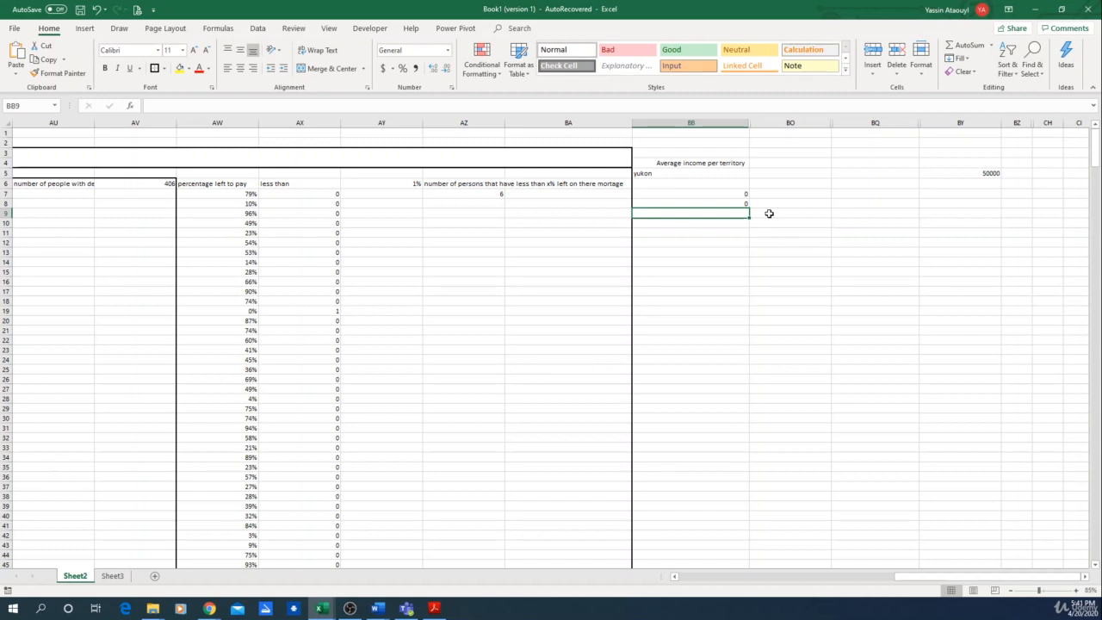
pyautogui.write('=')
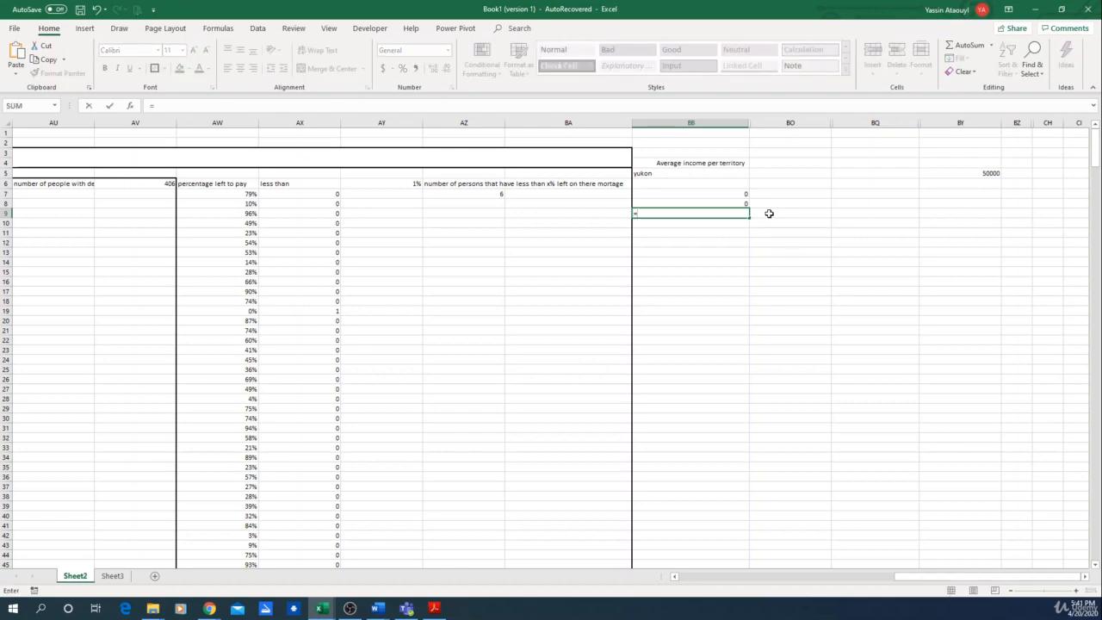
pyautogui.write('if(')
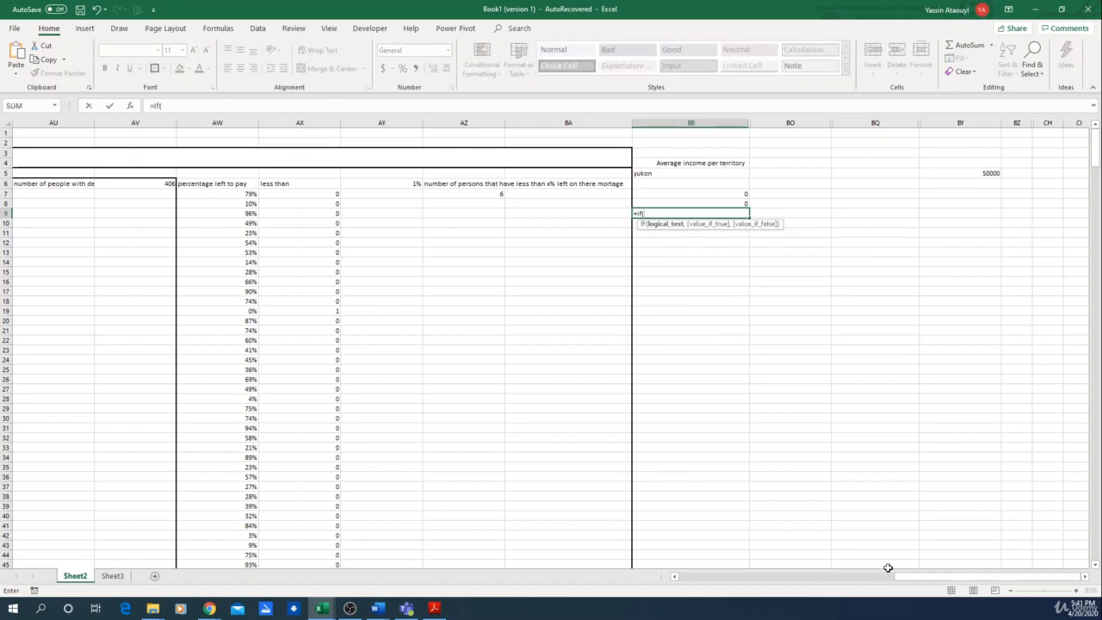
pyautogui.moveTo(947, 576); pyautogui.dragTo(720, 577)
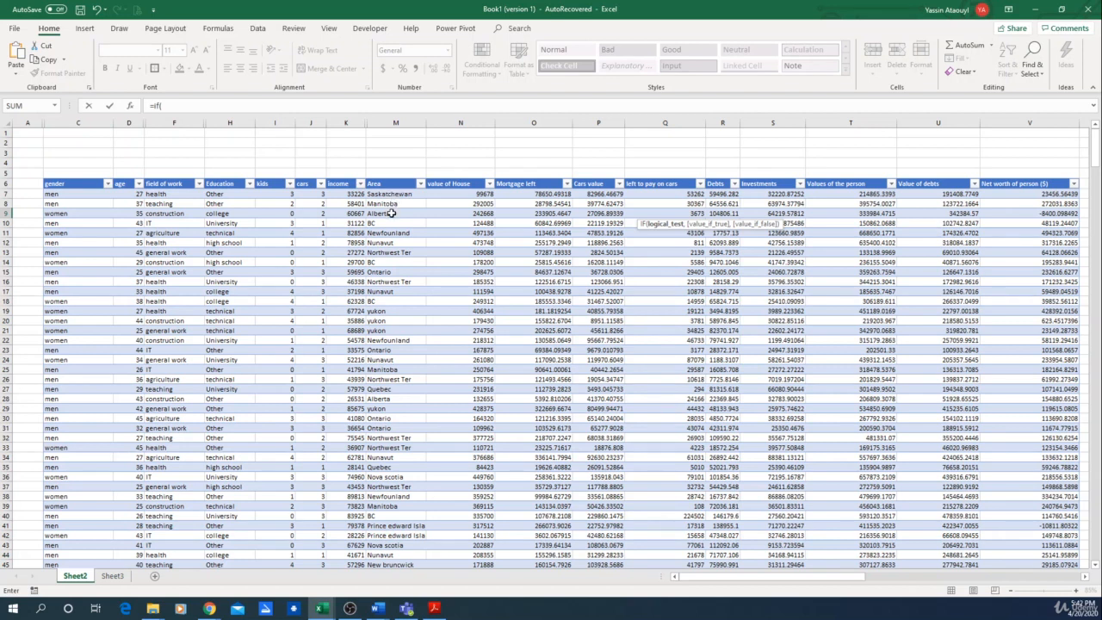
pyautogui.click(392, 213)
pyautogui.write('="yukon')
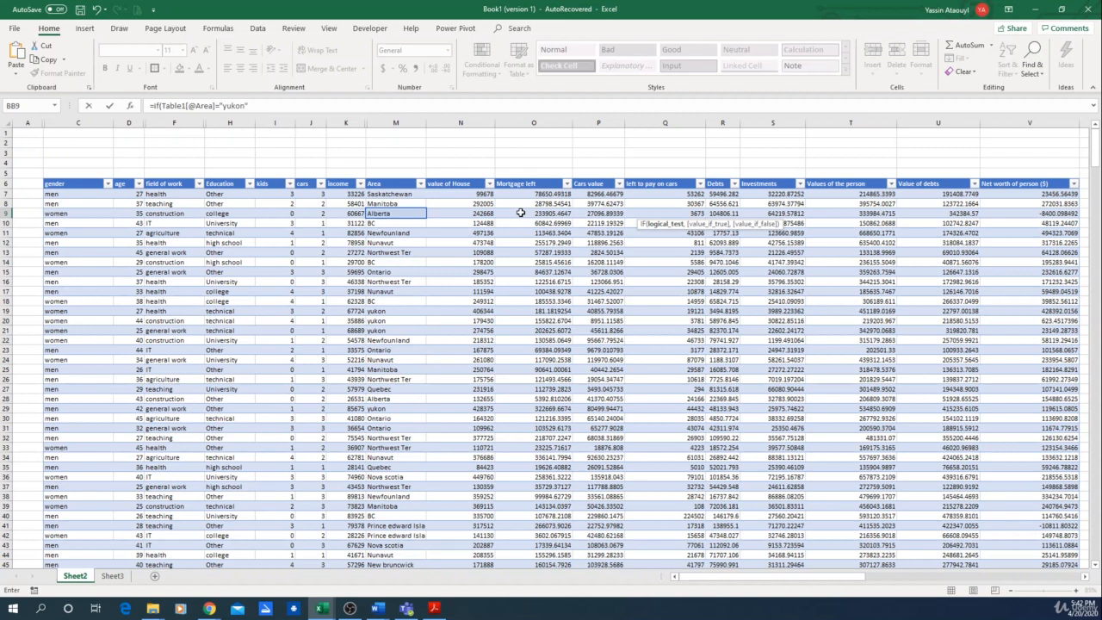
pyautogui.write('",')
pyautogui.click(352, 213)
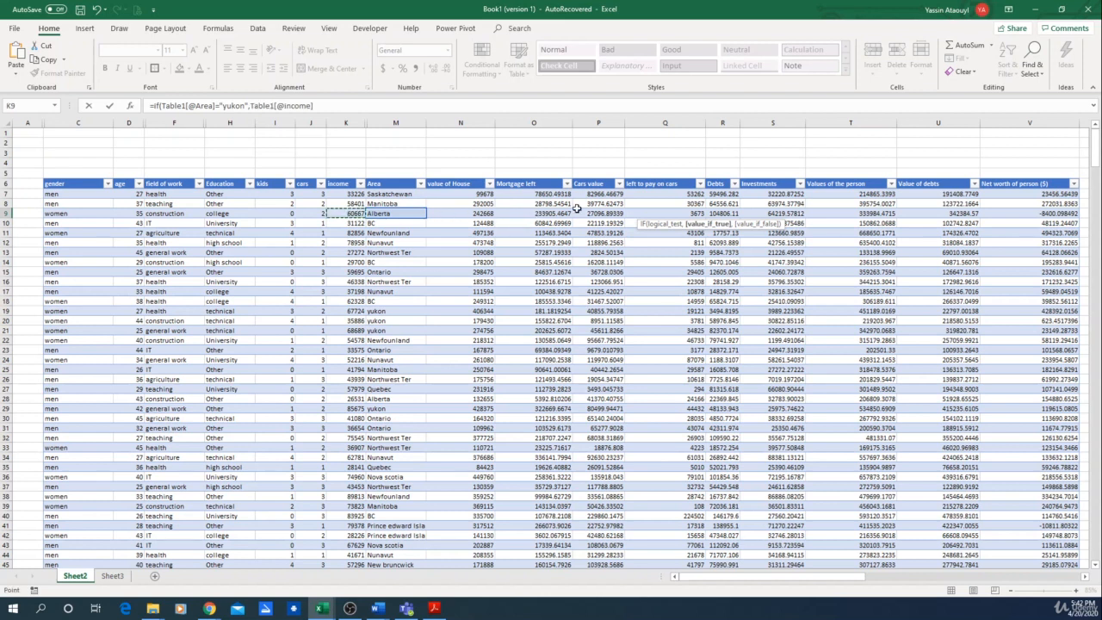
pyautogui.write(',')
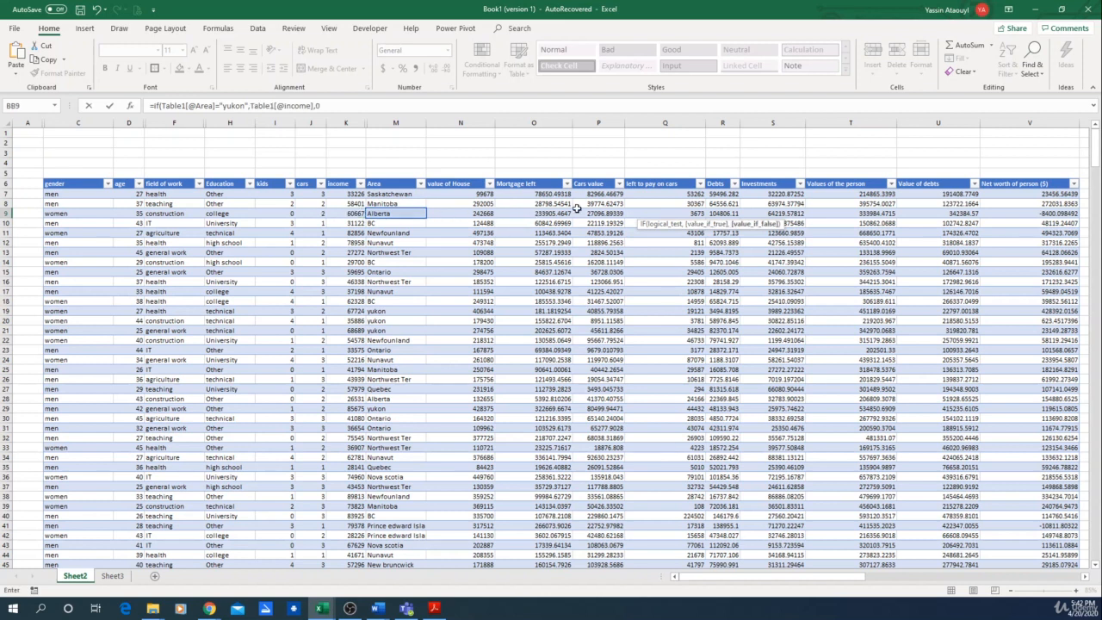
pyautogui.write('0)')
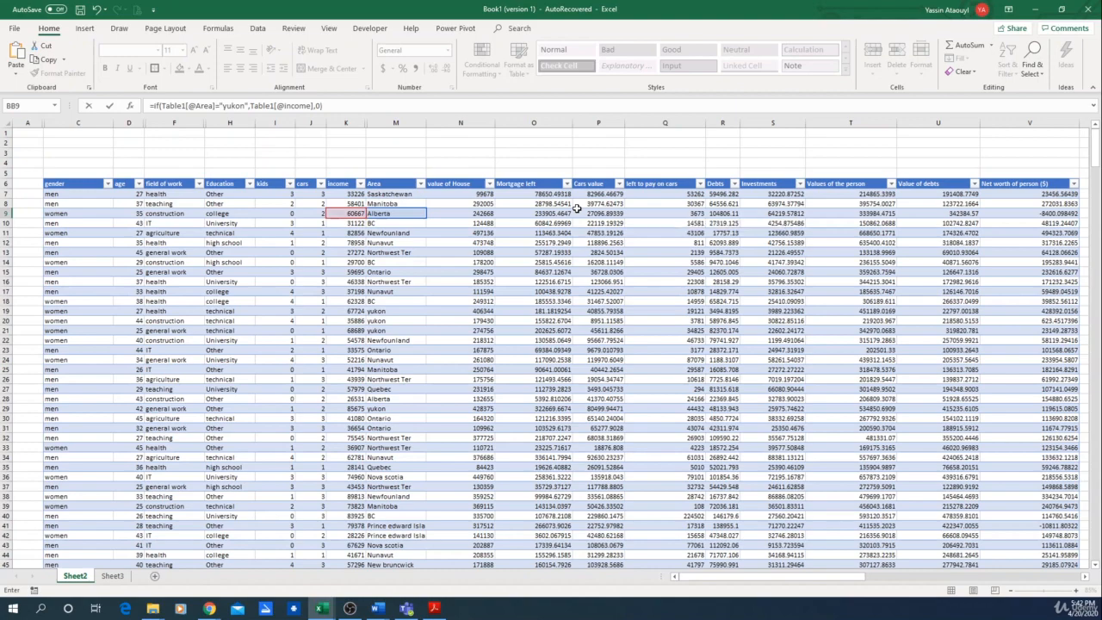
pyautogui.press('Return')
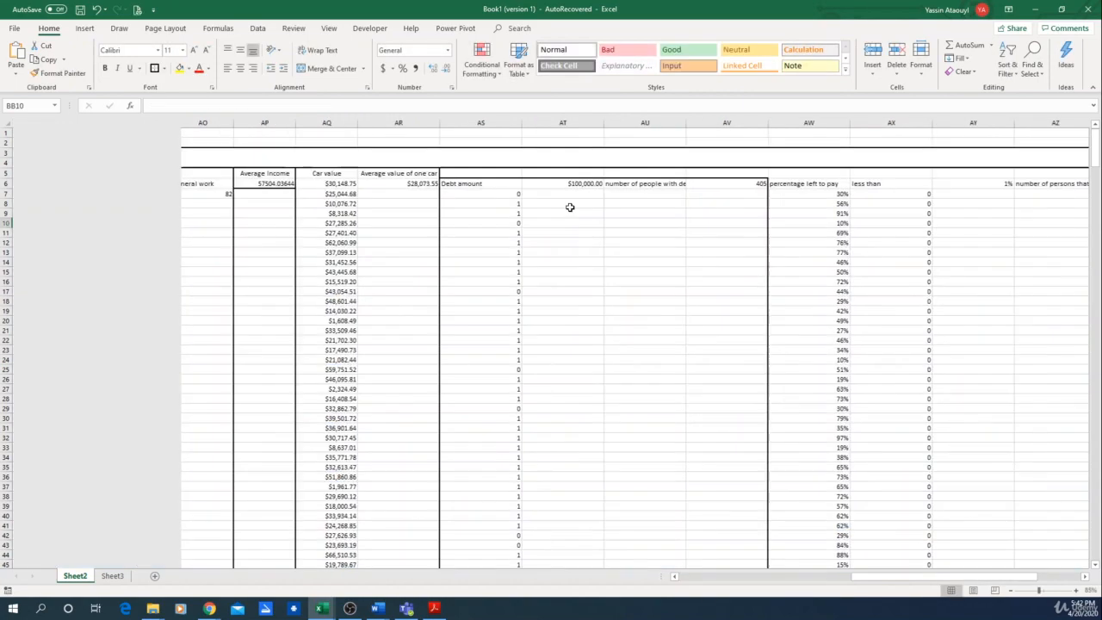
# Step: Fill the yukon income formula from BB9 down to BB500 and check the filled rows
pyautogui.click(1034, 215)
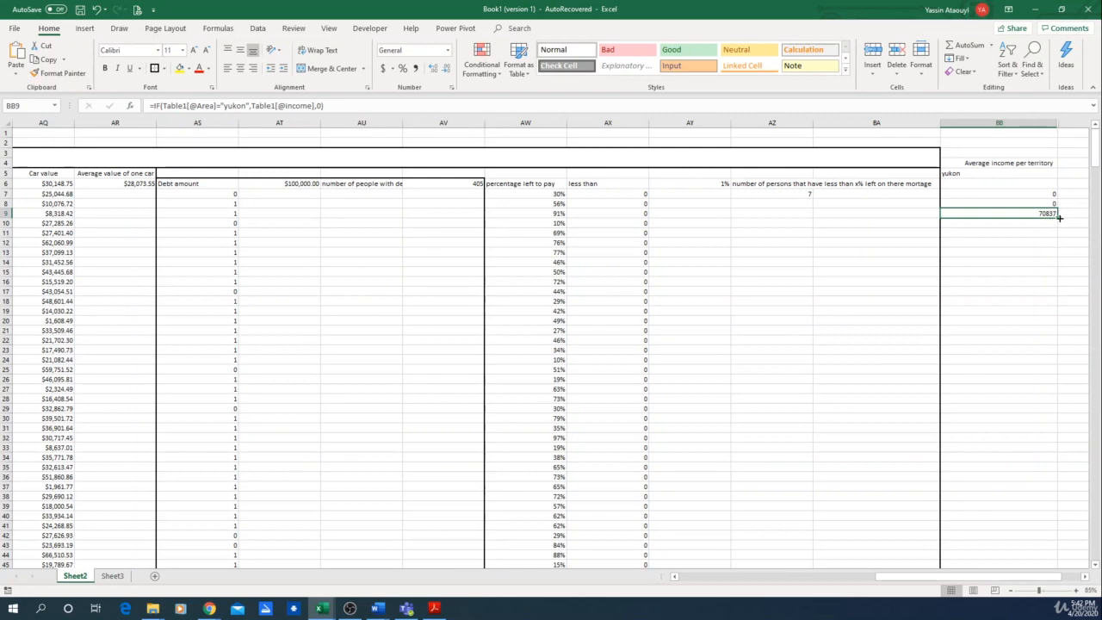
pyautogui.moveTo(916, 586)
pyautogui.mouseDown()
pyautogui.moveTo(738, 580)
pyautogui.moveTo(925, 581)
pyautogui.mouseUp()
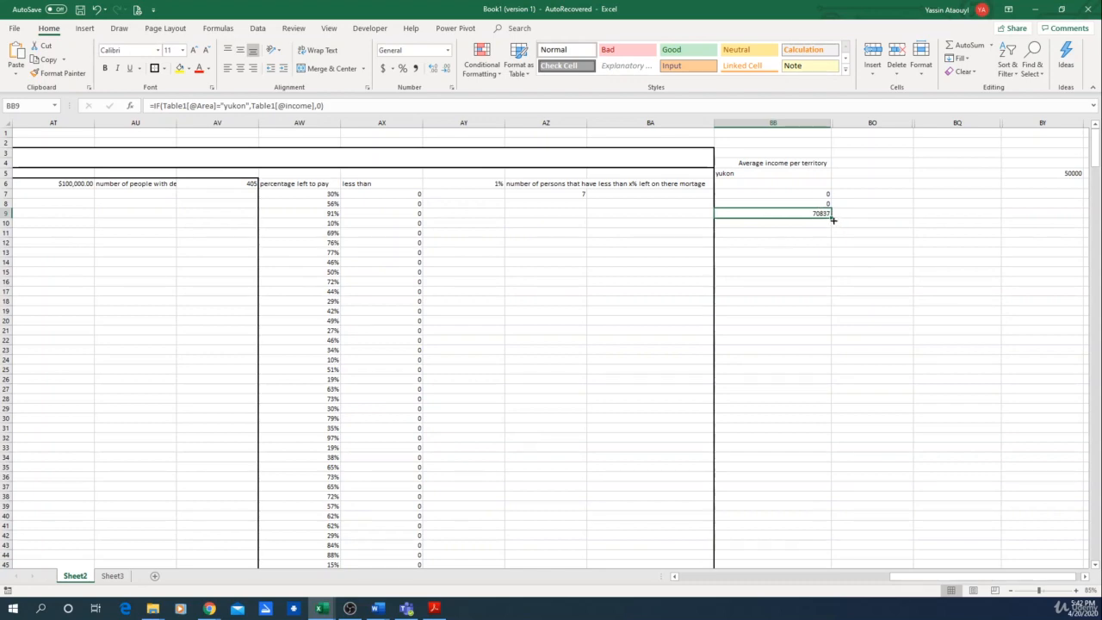
pyautogui.moveTo(833, 220); pyautogui.dragTo(818, 545)
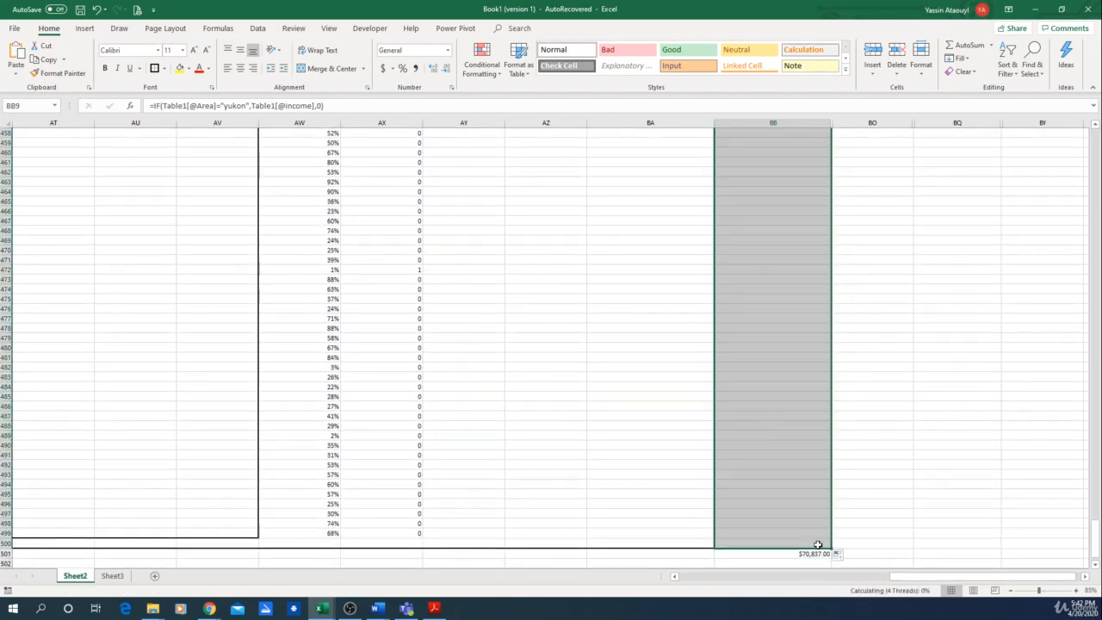
pyautogui.click(750, 562)
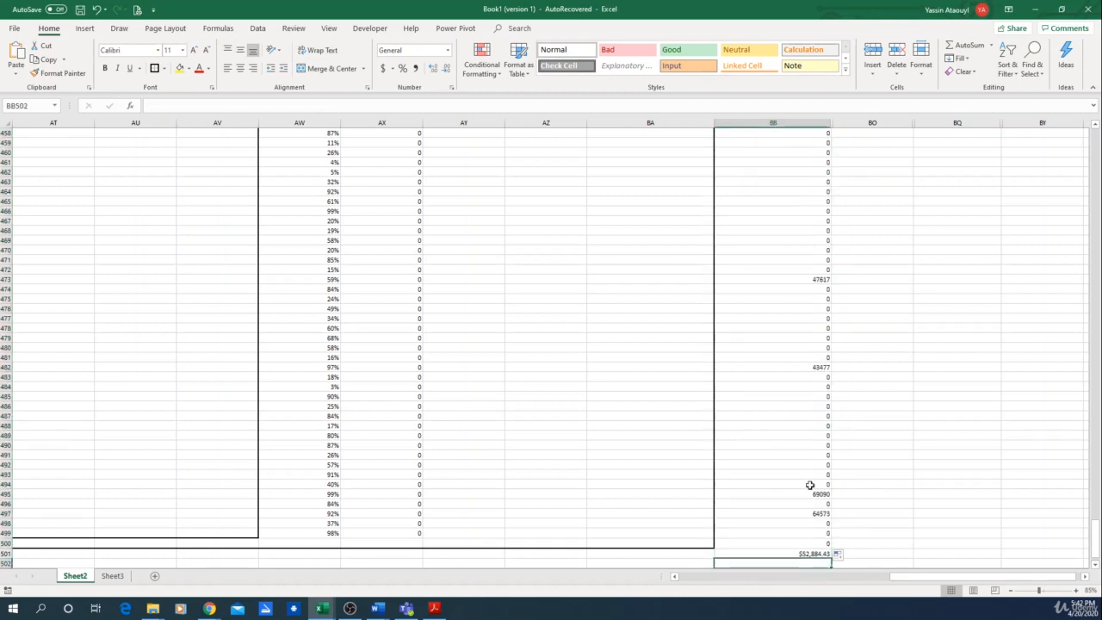
pyautogui.click(691, 554)
pyautogui.click(810, 545)
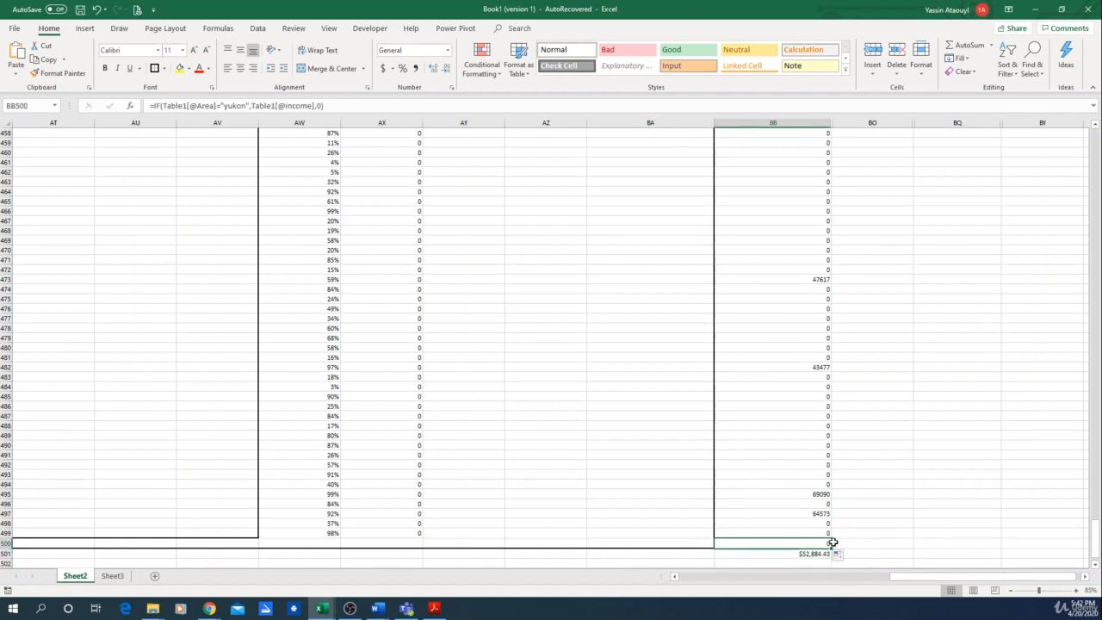
pyautogui.moveTo(929, 575); pyautogui.dragTo(935, 575)
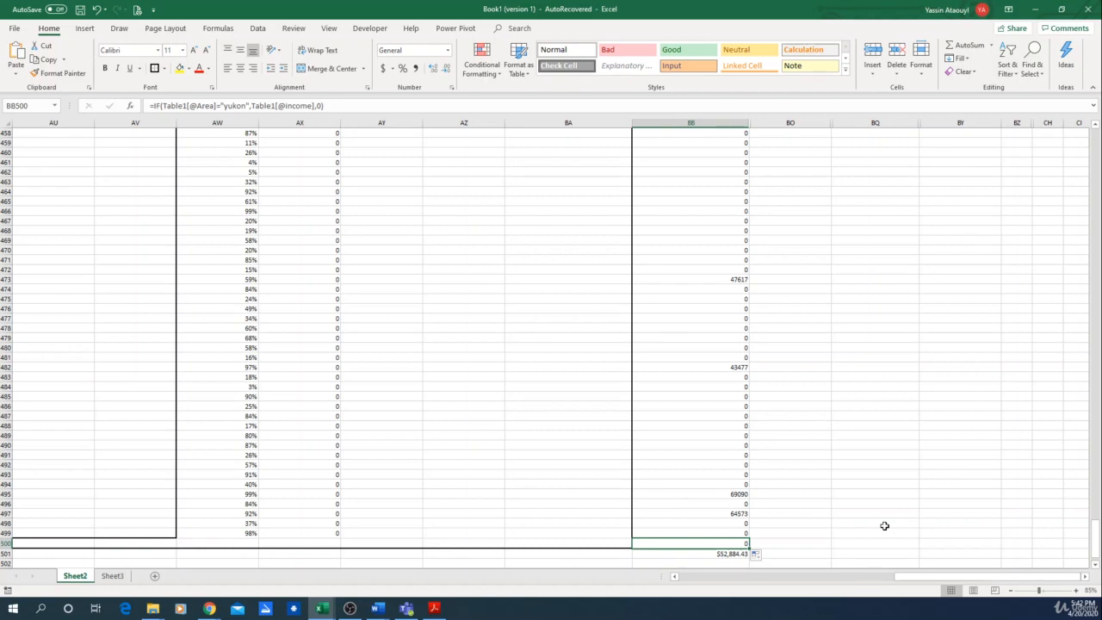
pyautogui.scroll(20, 745, 373)
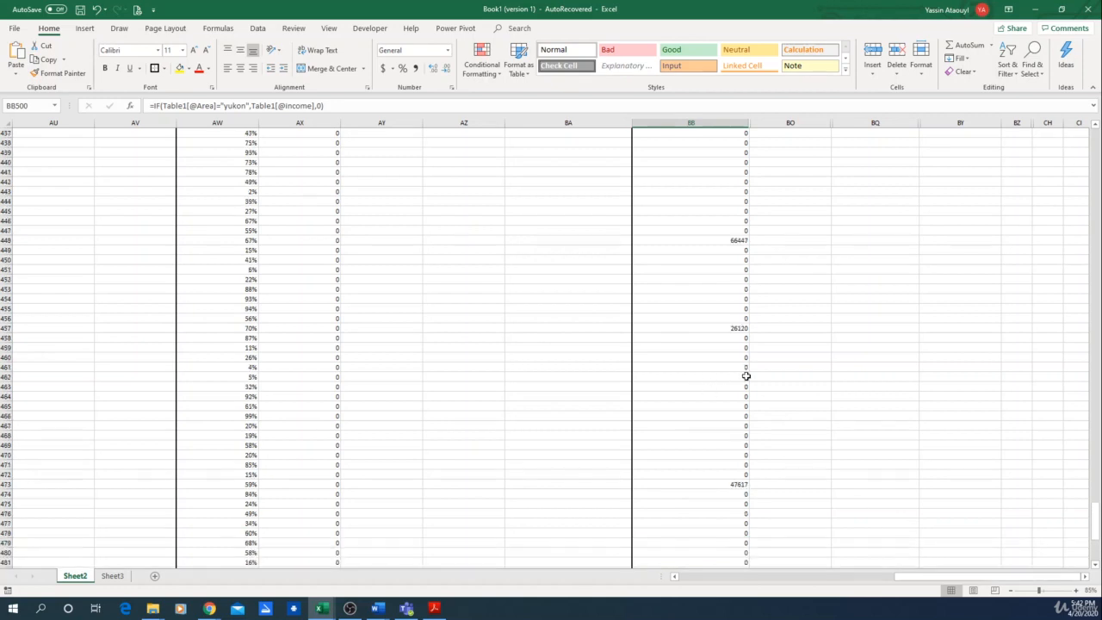
pyautogui.scroll(-20, 729, 382)
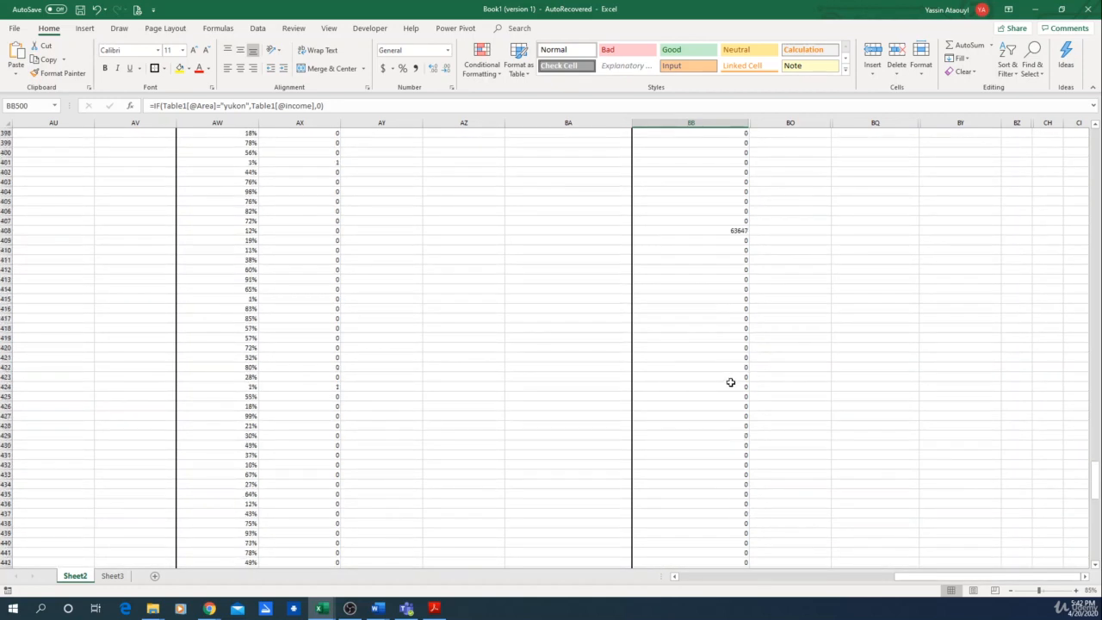
# Step: Turn off the Sheet2 display option that shows a zero in cells that have zero value
pyautogui.click(12, 33)
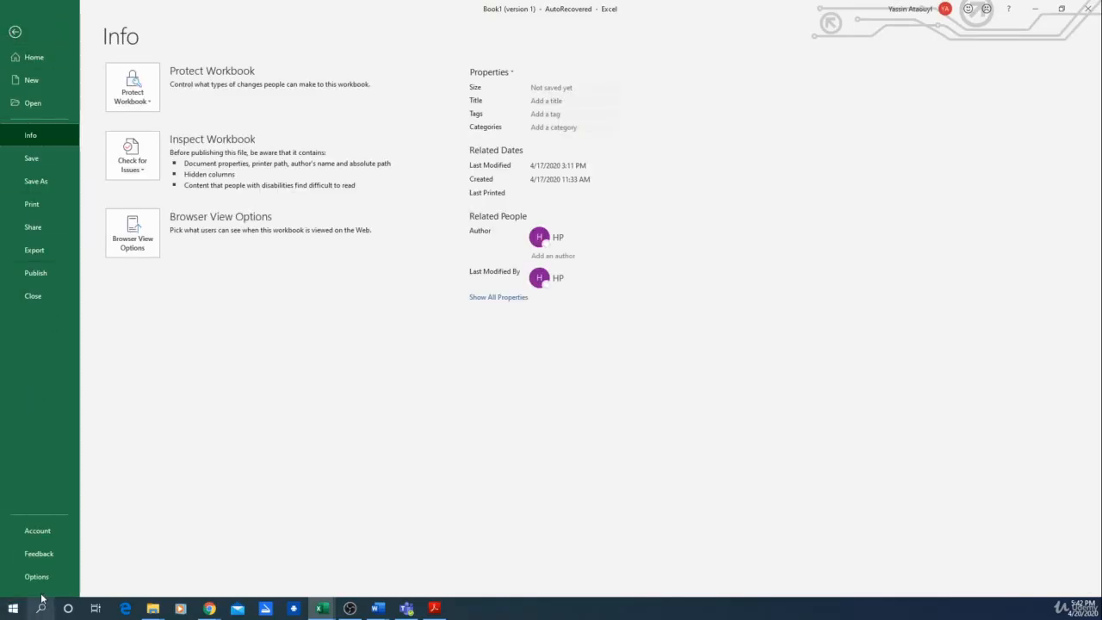
pyautogui.press('Escape')
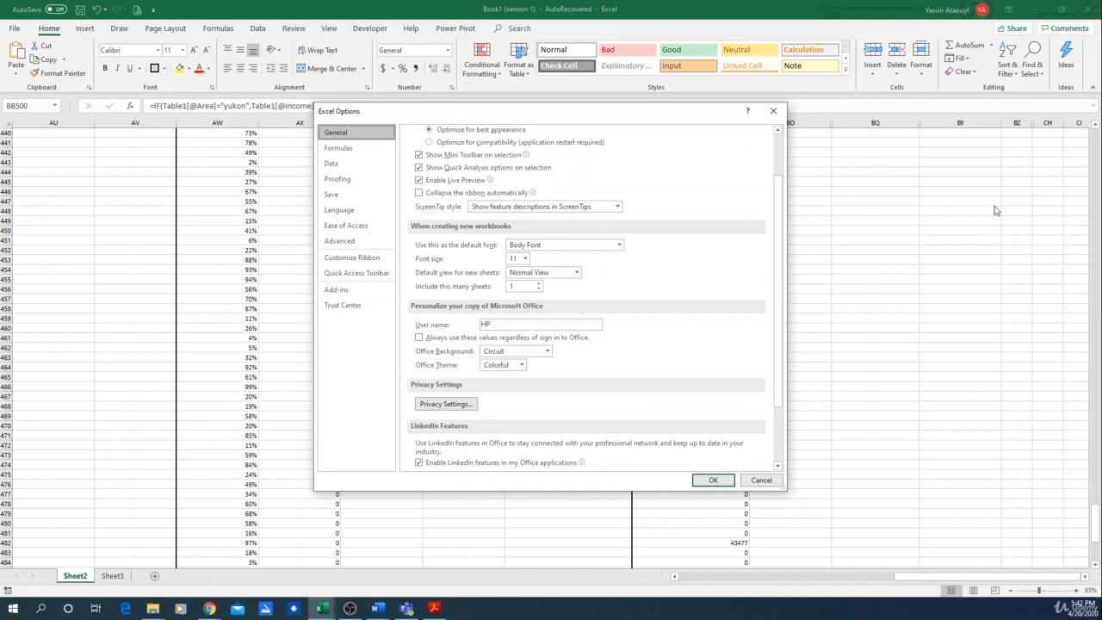
pyautogui.scroll(-3, 779, 205)
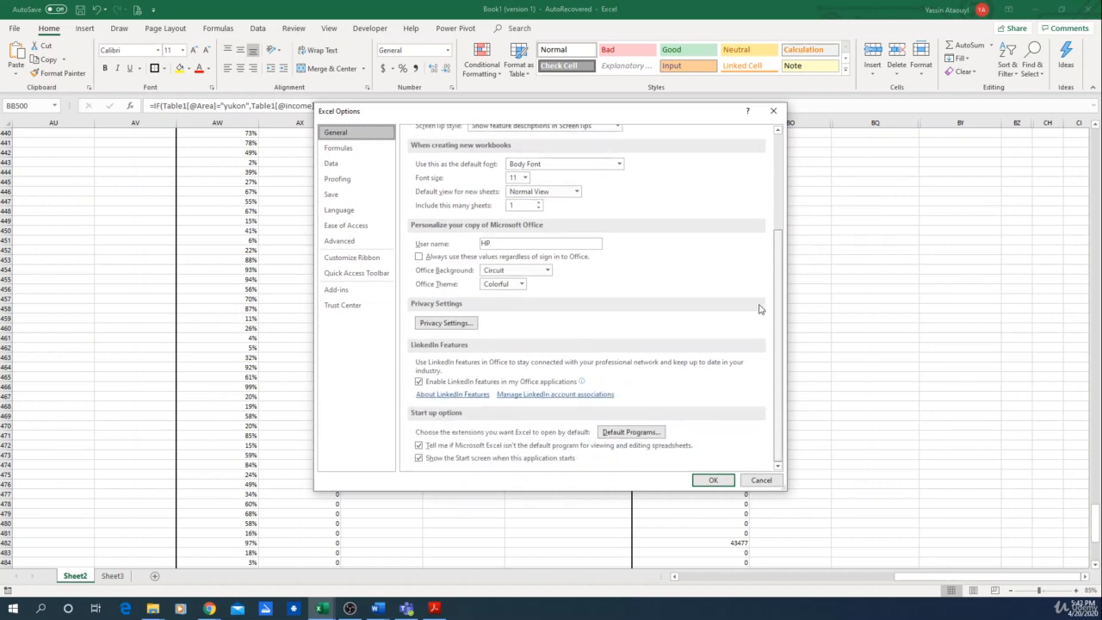
pyautogui.click(331, 242)
pyautogui.moveTo(780, 177); pyautogui.dragTo(780, 423)
pyautogui.scroll(5, 626, 303)
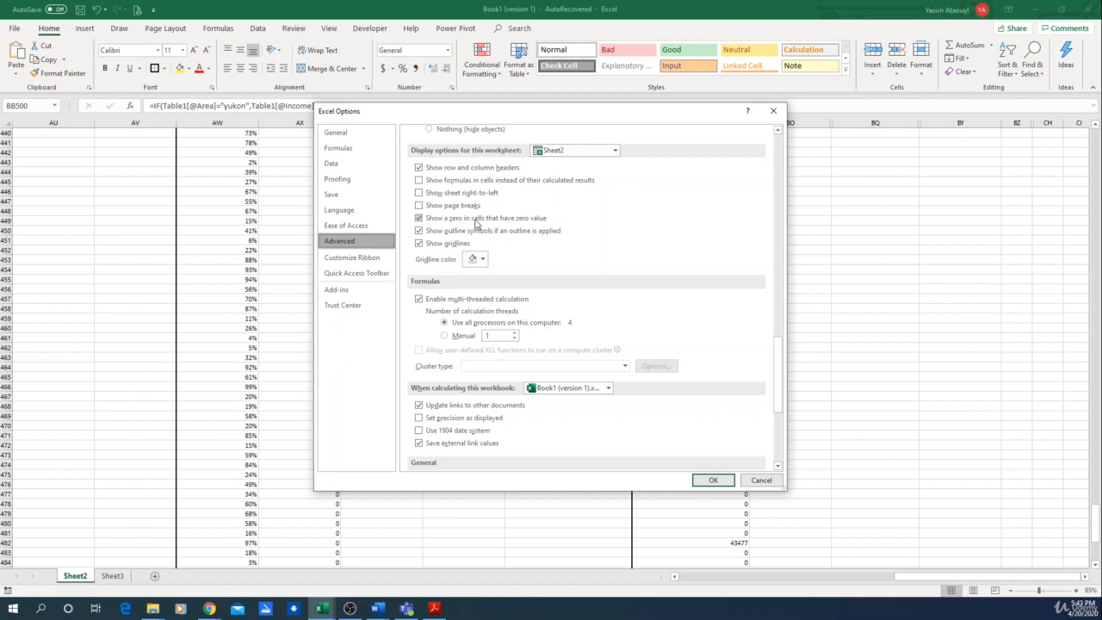
pyautogui.click(442, 220)
pyautogui.click(714, 481)
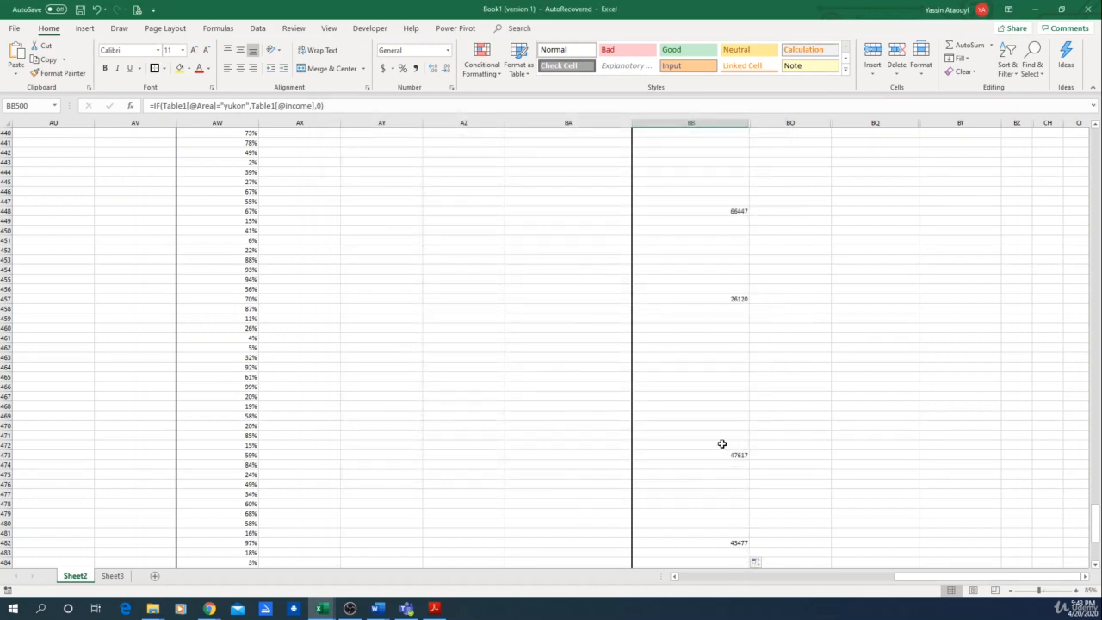
# Step: Turn the display of zeros in zero-value cells back on for Sheet2
pyautogui.click(14, 28)
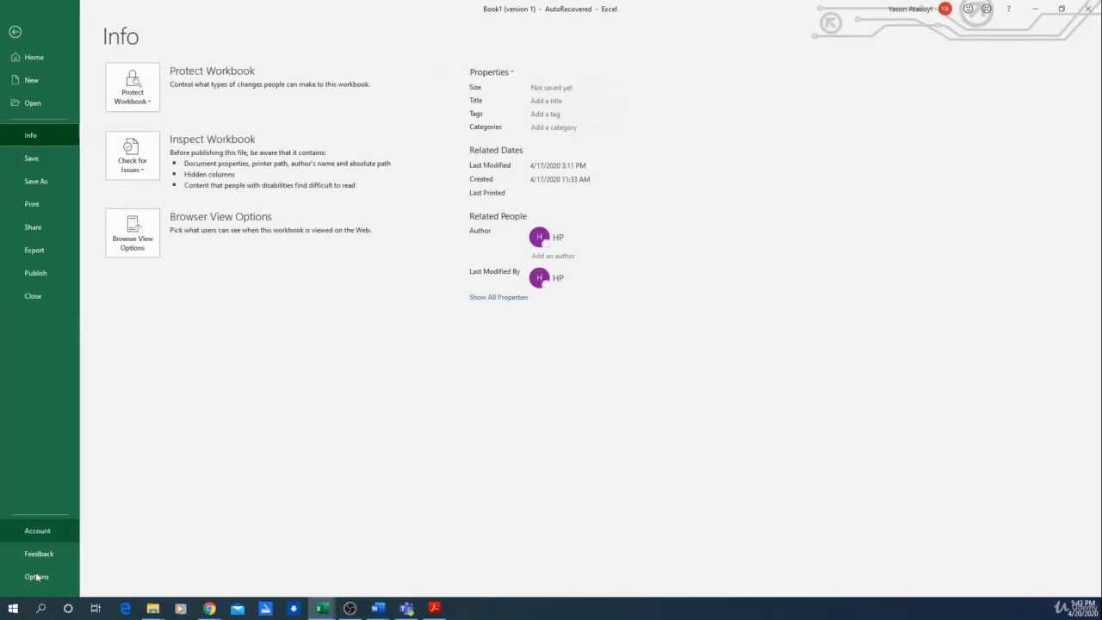
pyautogui.click(37, 577)
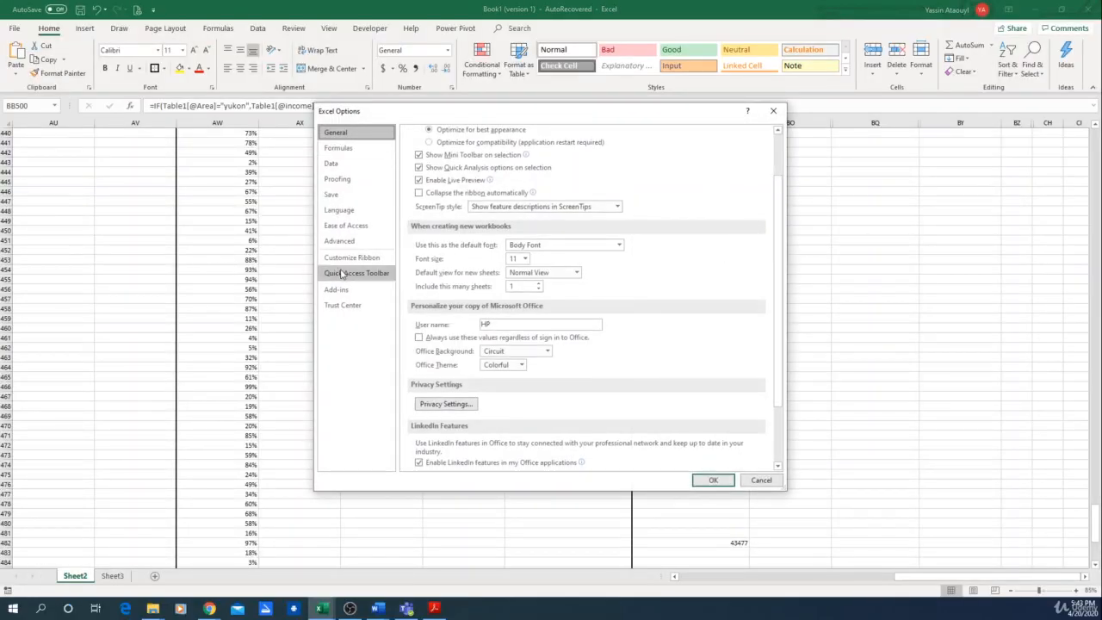
pyautogui.click(339, 241)
pyautogui.moveTo(781, 197); pyautogui.dragTo(778, 391)
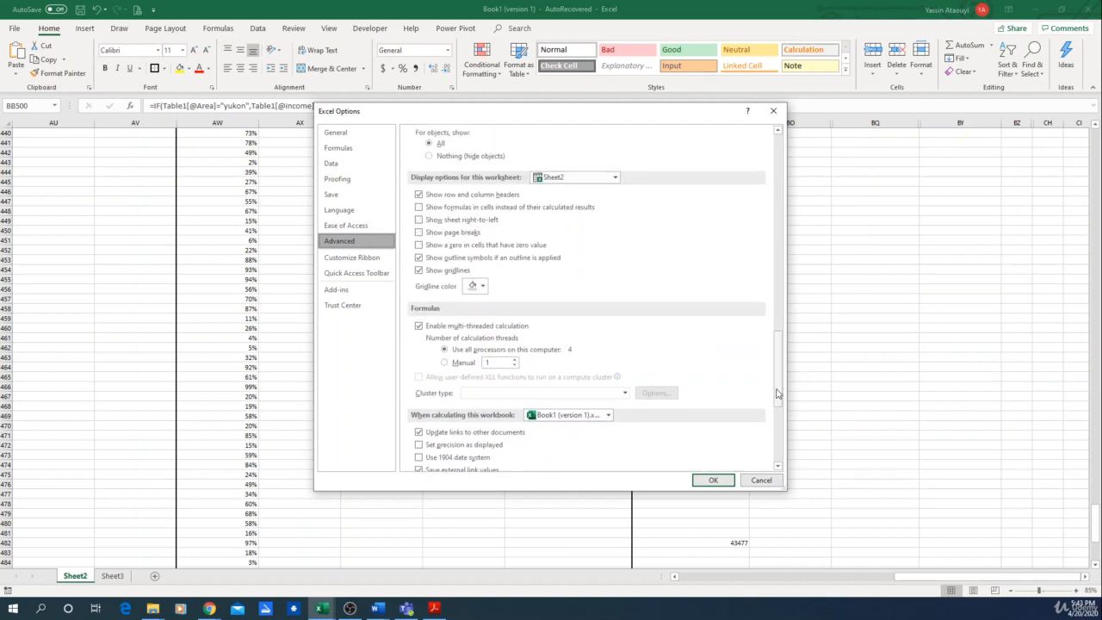
pyautogui.click(426, 245)
pyautogui.click(713, 480)
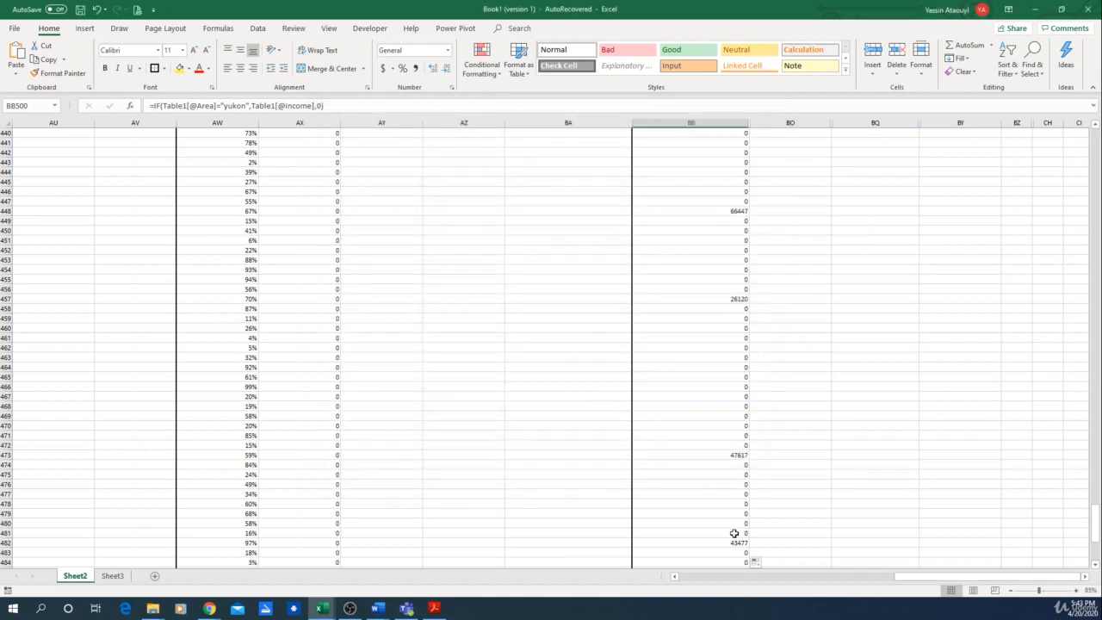
# Step: Calculate the average of the yukon income values in column BB with an AVERAGE formula in BB502
pyautogui.moveTo(1095, 516); pyautogui.dragTo(1096, 544)
pyautogui.click(731, 533)
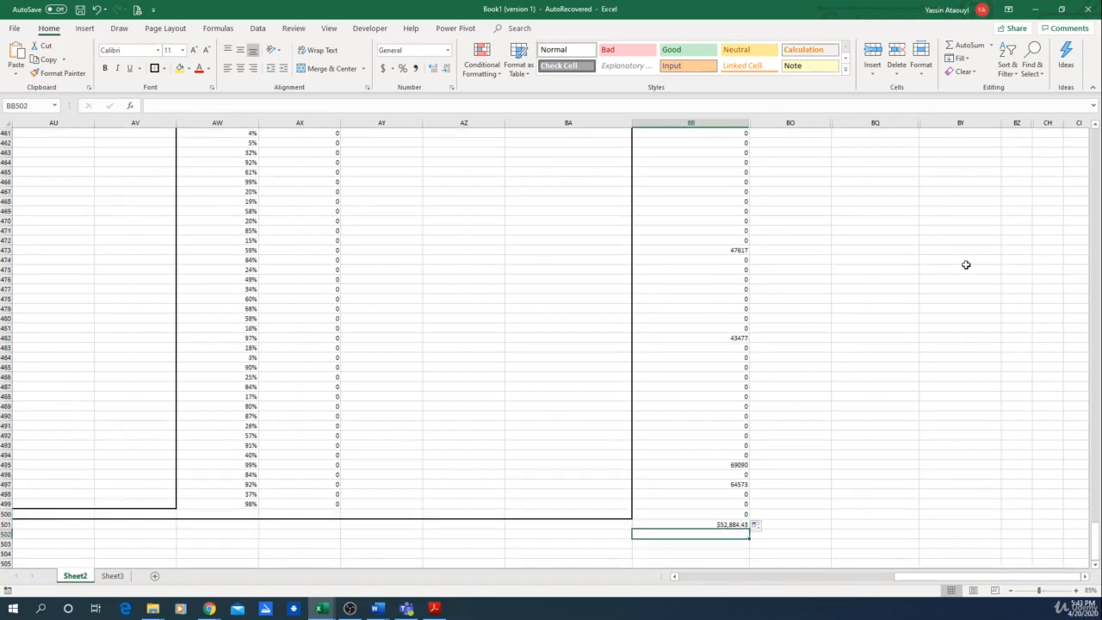
pyautogui.write('=average')
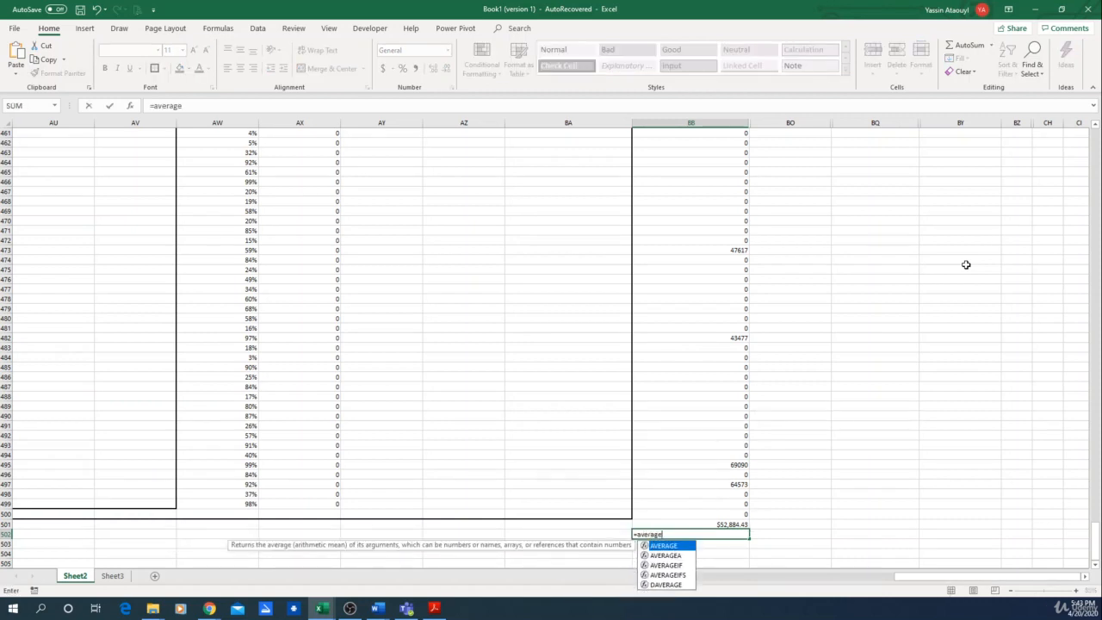
pyautogui.write('(')
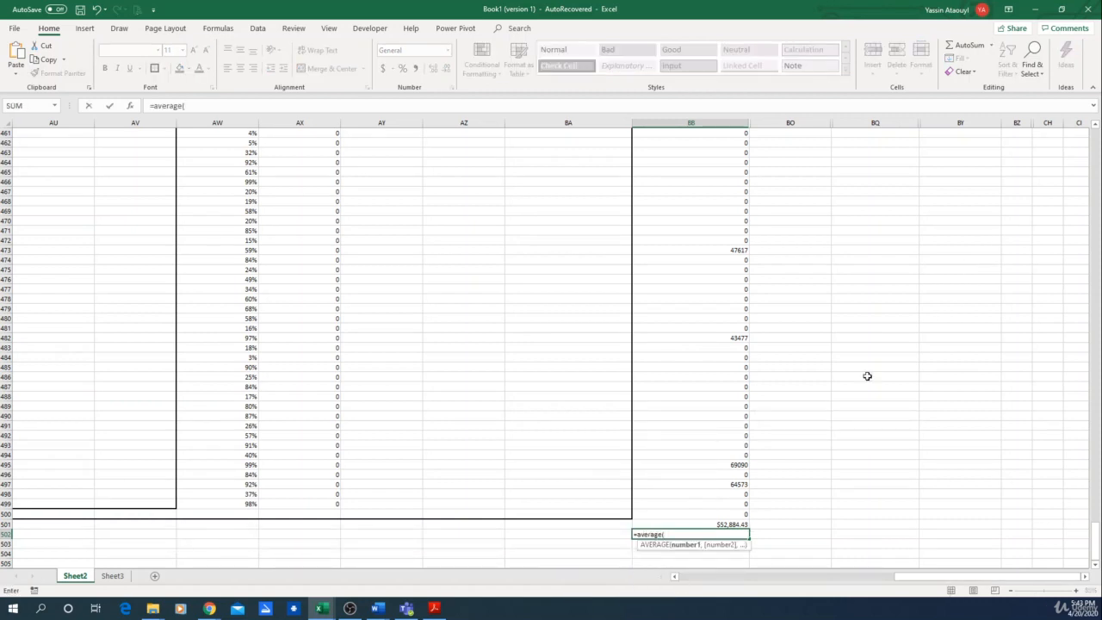
pyautogui.moveTo(718, 514); pyautogui.dragTo(694, 187)
pyautogui.press('Return')
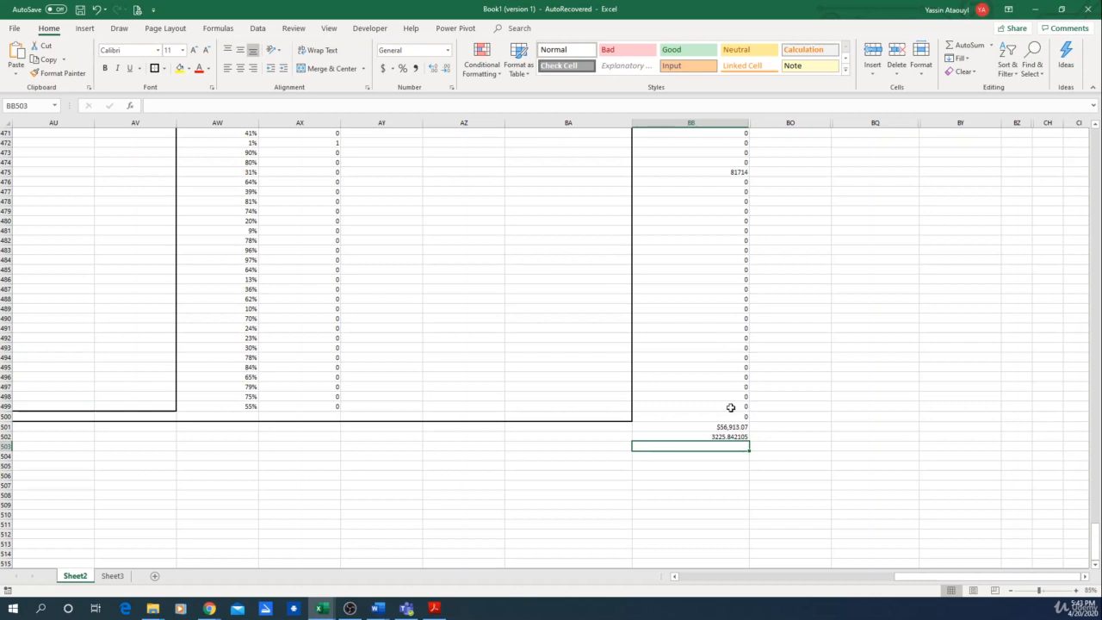
# Step: Clear the AVERAGE formula from cell BB502
pyautogui.click(720, 437)
pyautogui.click(719, 455)
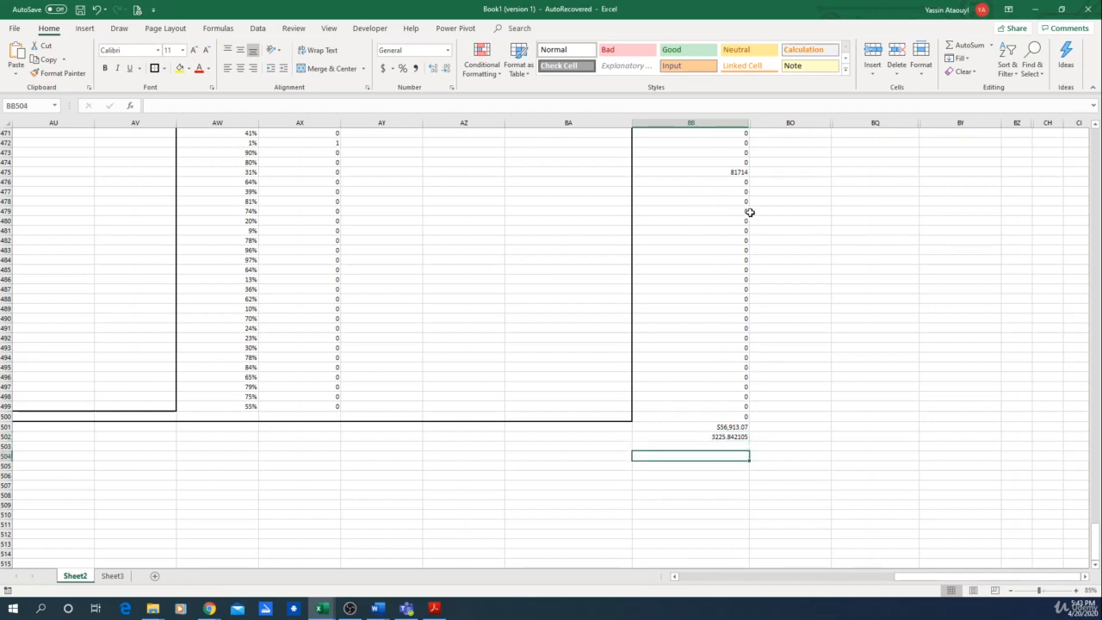
pyautogui.click(721, 436)
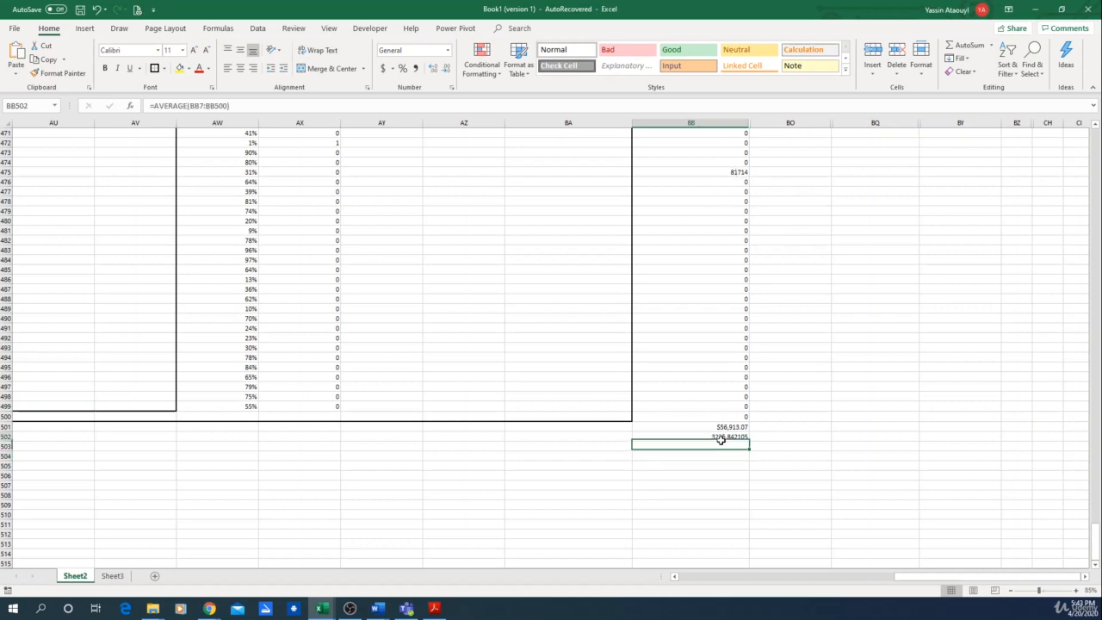
pyautogui.press('Delete')
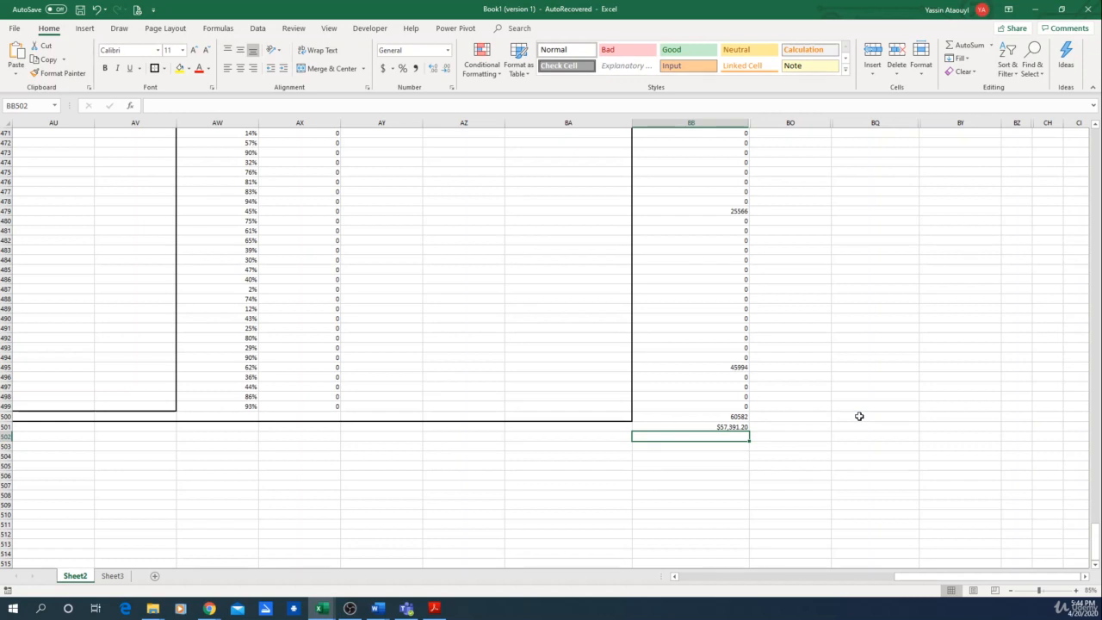
# Step: Calculate the average of the non-zero yukon incomes in BB502 with AVERAGEIF over BB7:BB500 and the criterion "<>0"
pyautogui.write('=')
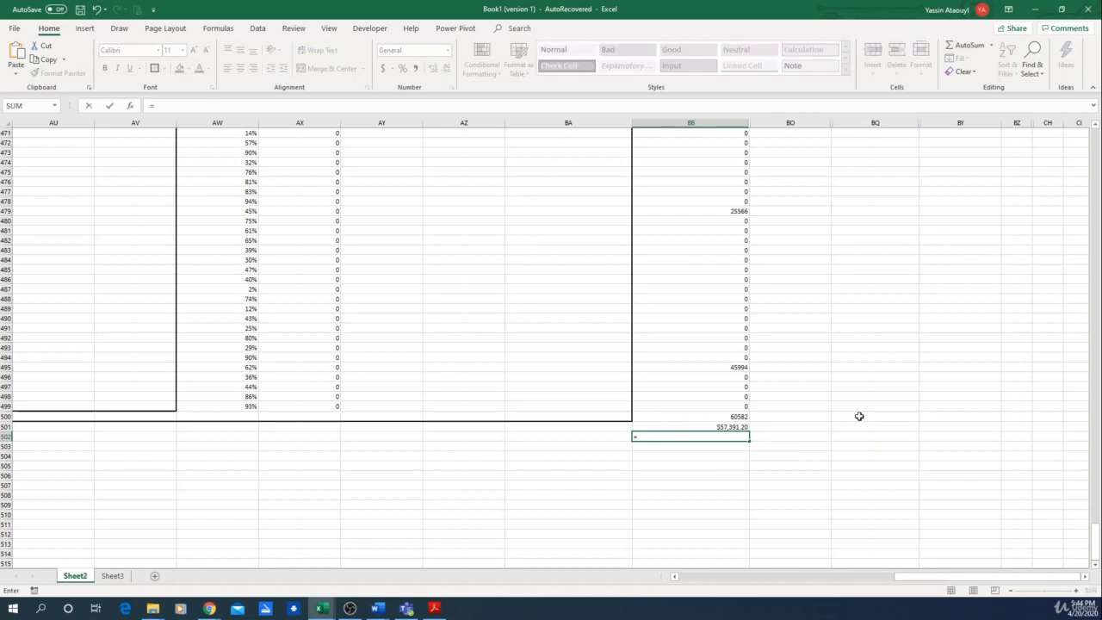
pyautogui.write('aver')
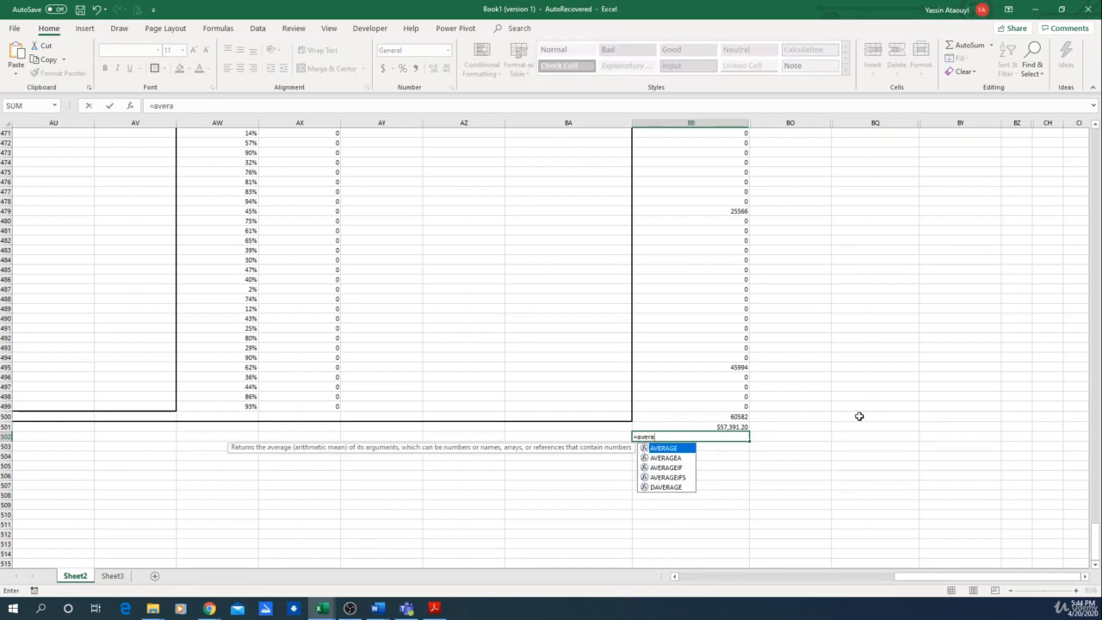
pyautogui.write('a')
pyautogui.doubleClick(666, 468)
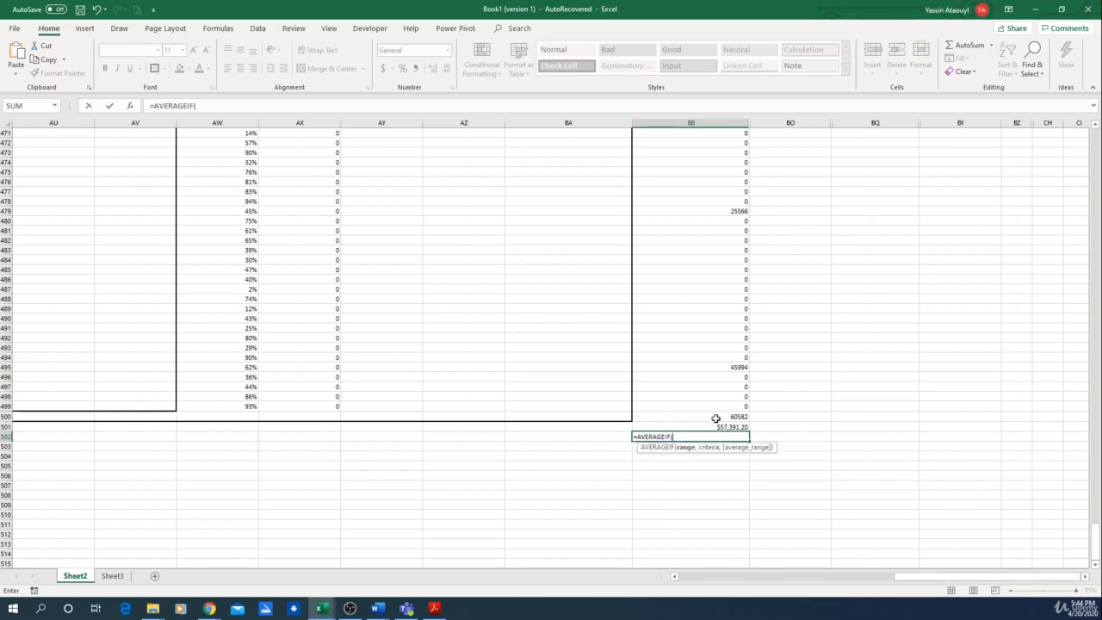
pyautogui.moveTo(716, 418); pyautogui.dragTo(725, 164)
pyautogui.write(',">0')
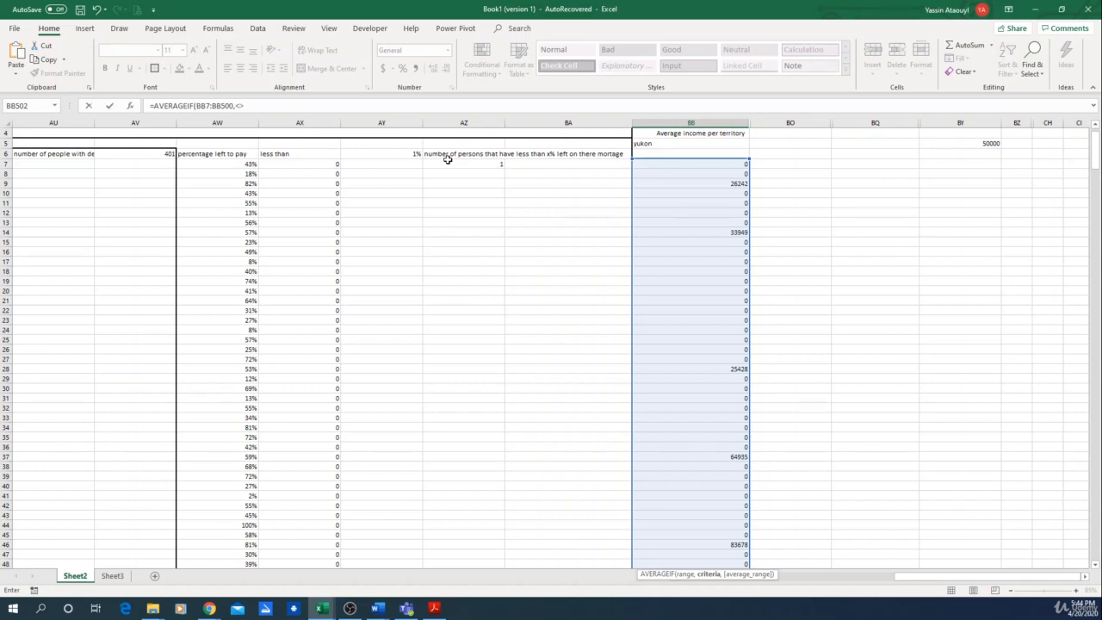
pyautogui.click(238, 105)
pyautogui.write('"')
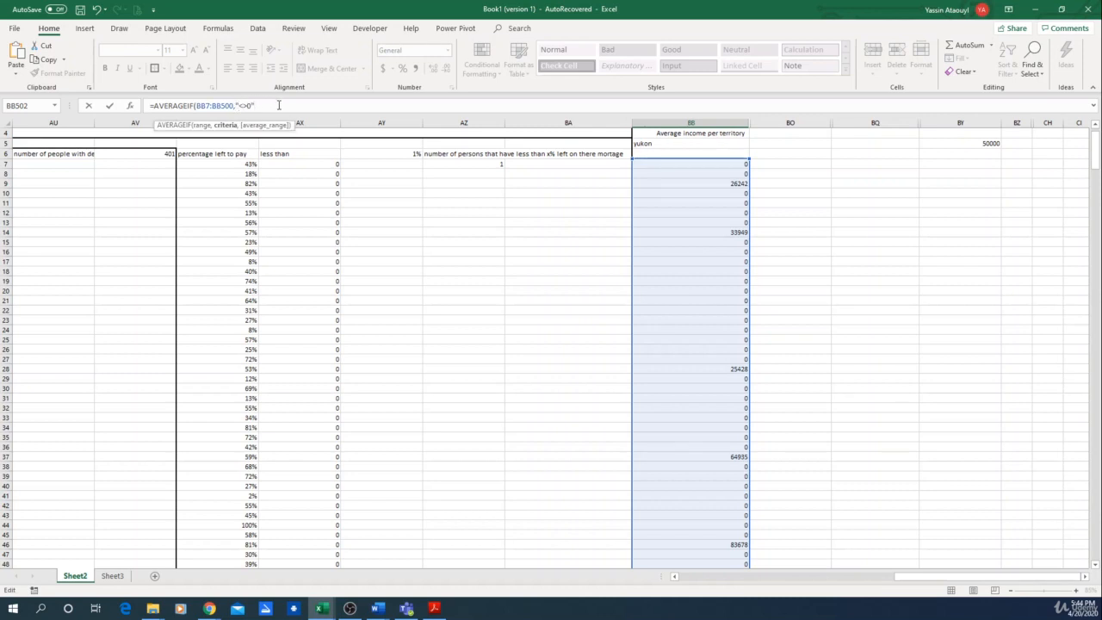
pyautogui.write(')')
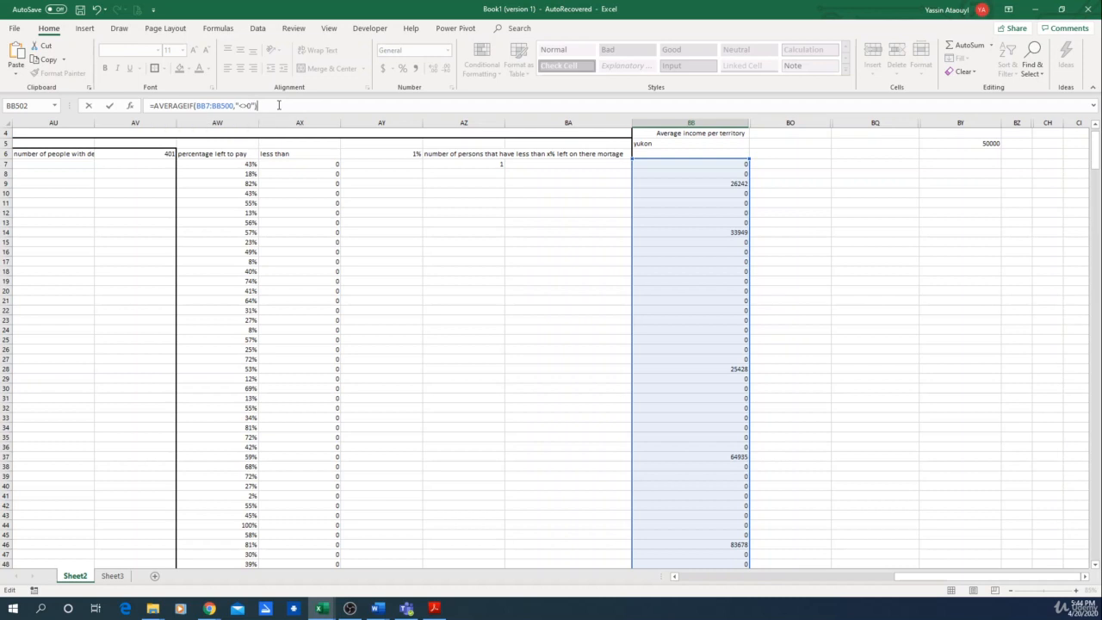
pyautogui.press('Return')
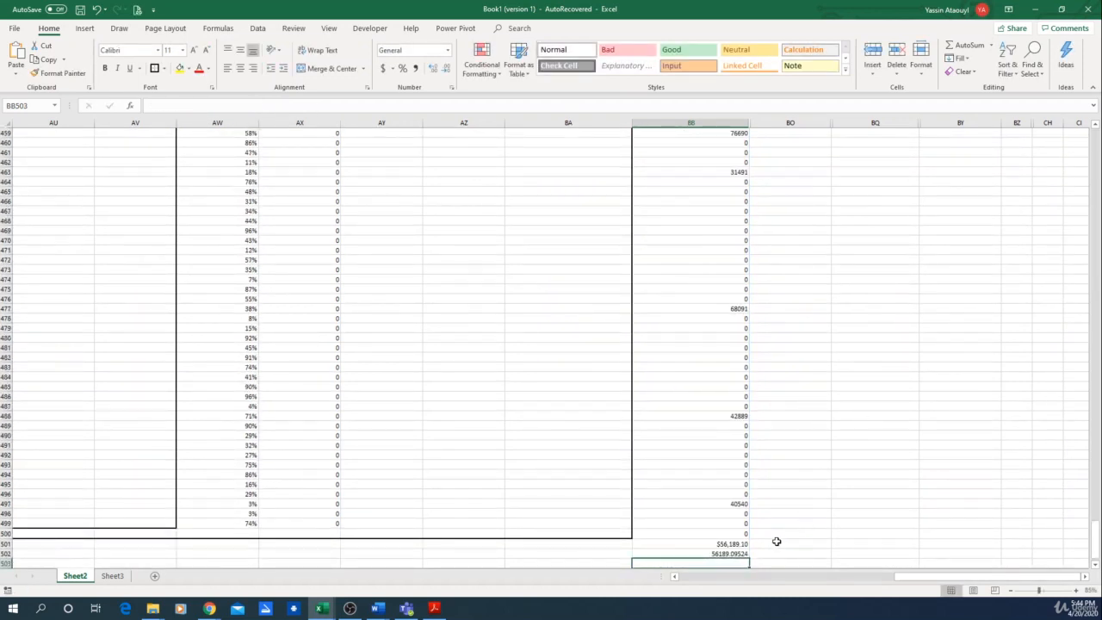
# Step: Apply the dollar accounting number format to the average in BB502
pyautogui.click(727, 554)
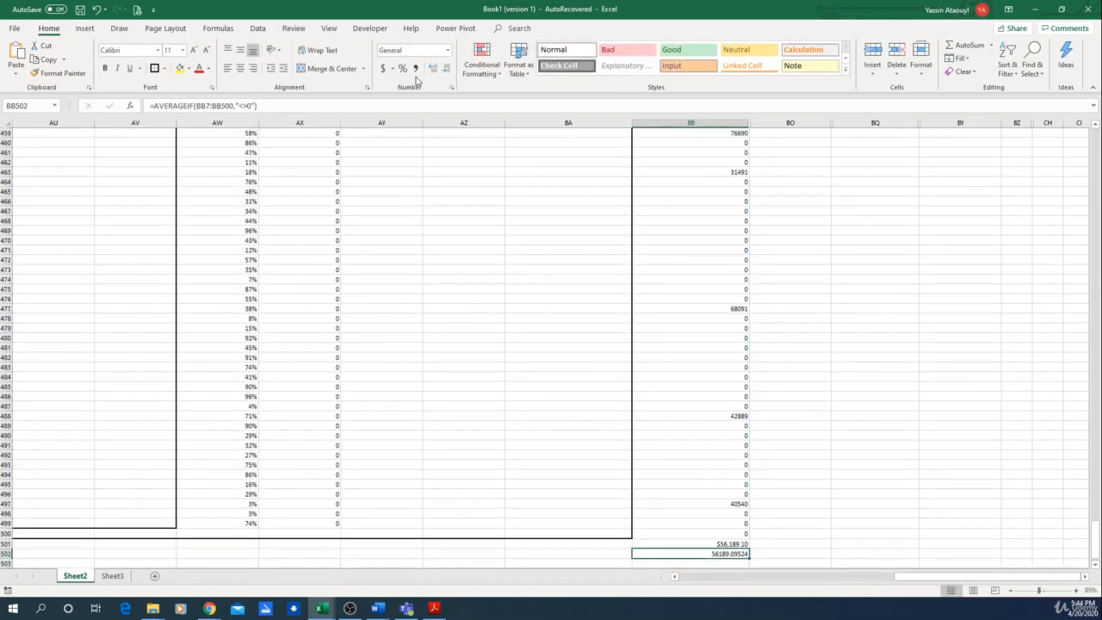
pyautogui.click(384, 69)
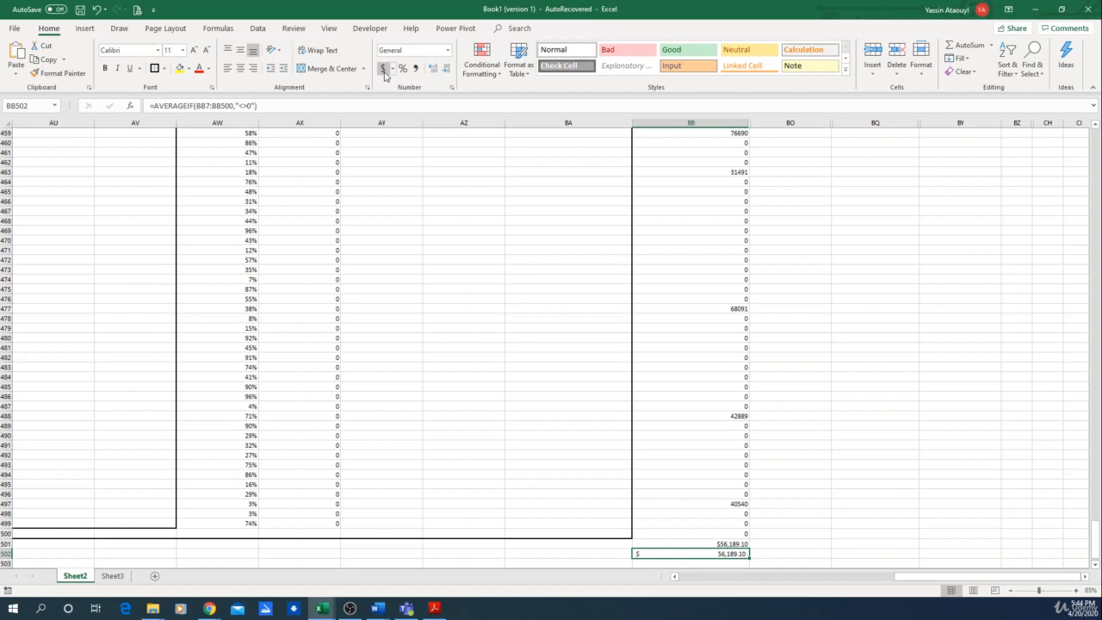
pyautogui.click(848, 553)
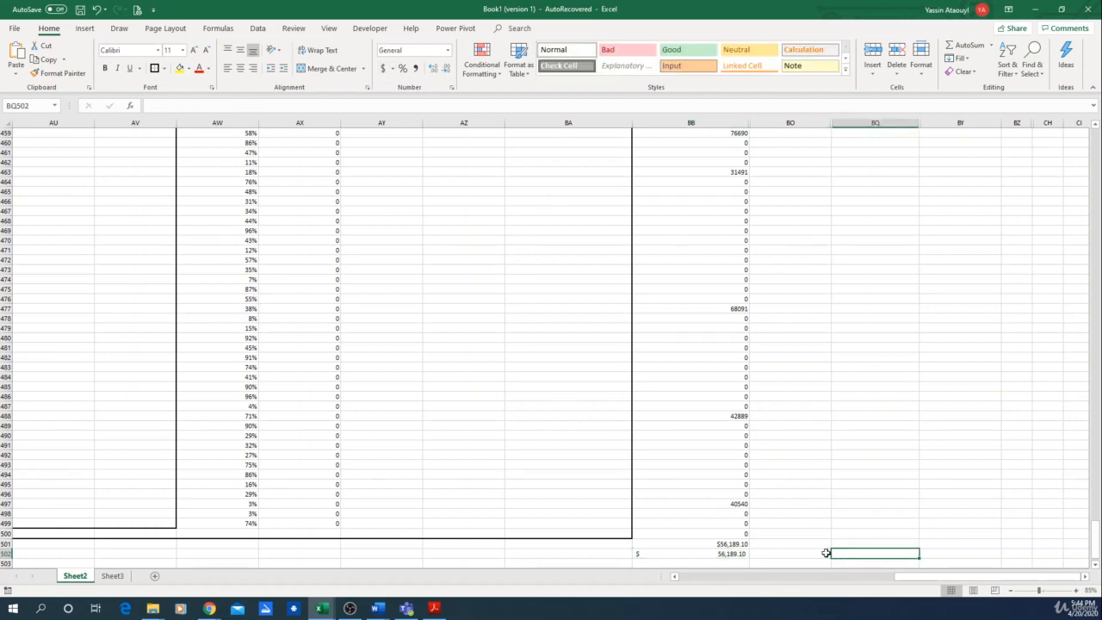
# Step: Compare BB502 with the AVERAGEIF formula in BB501 and clear the duplicate average from BB502
pyautogui.click(732, 554)
pyautogui.click(728, 543)
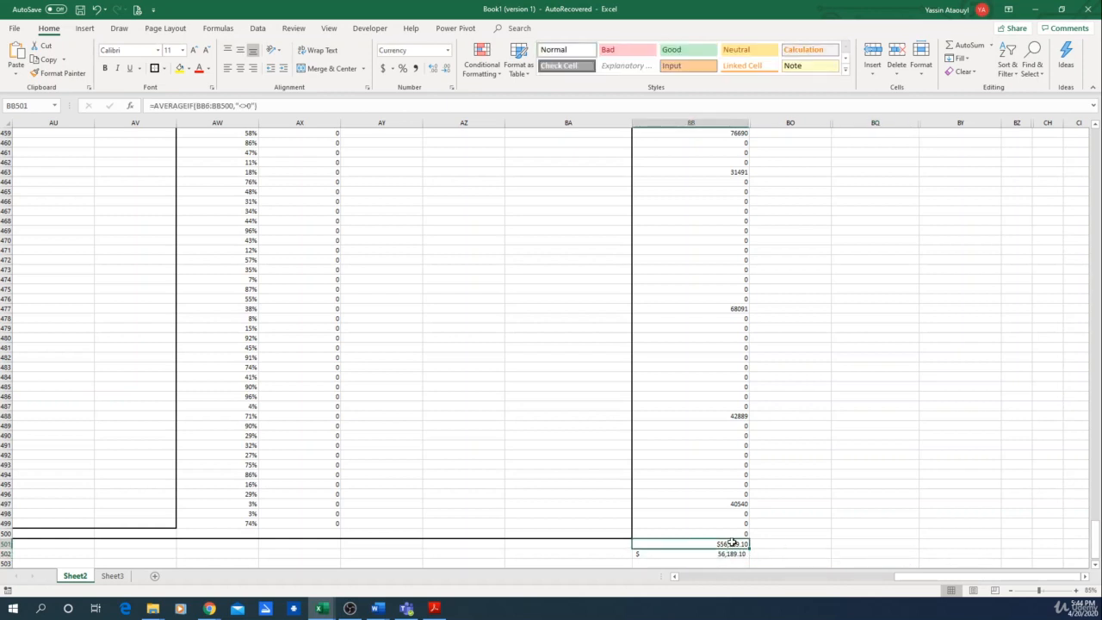
pyautogui.click(729, 551)
pyautogui.moveTo(754, 554); pyautogui.dragTo(633, 552)
pyautogui.press('Delete')
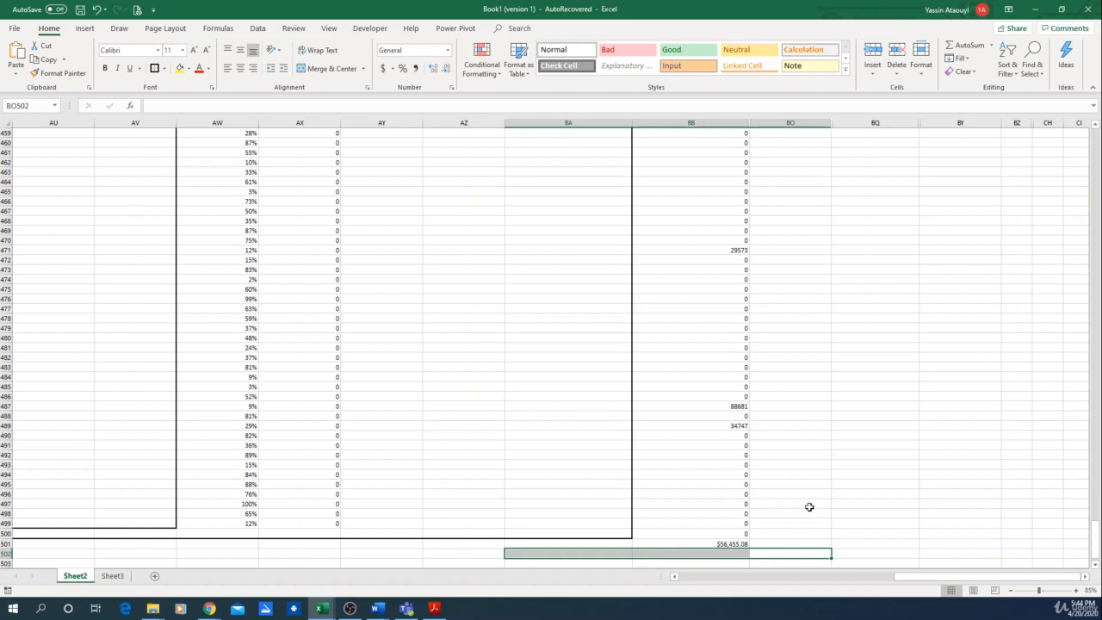
pyautogui.click(775, 544)
# Step: Unhide the territory columns between BB and BO
pyautogui.moveTo(1096, 531); pyautogui.dragTo(1070, 127)
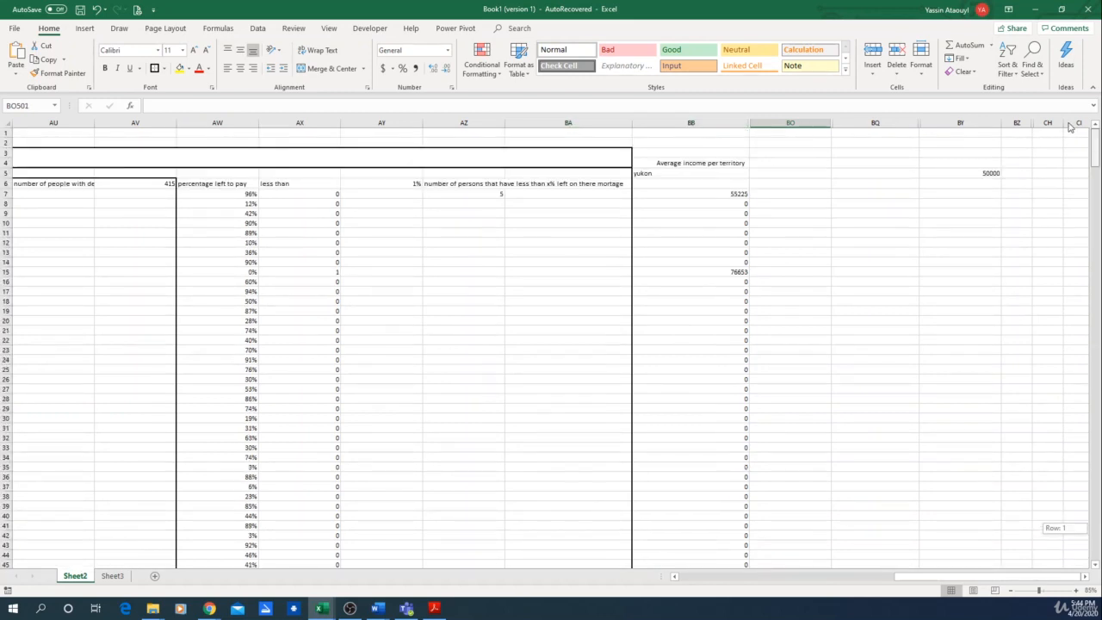
pyautogui.click(724, 194)
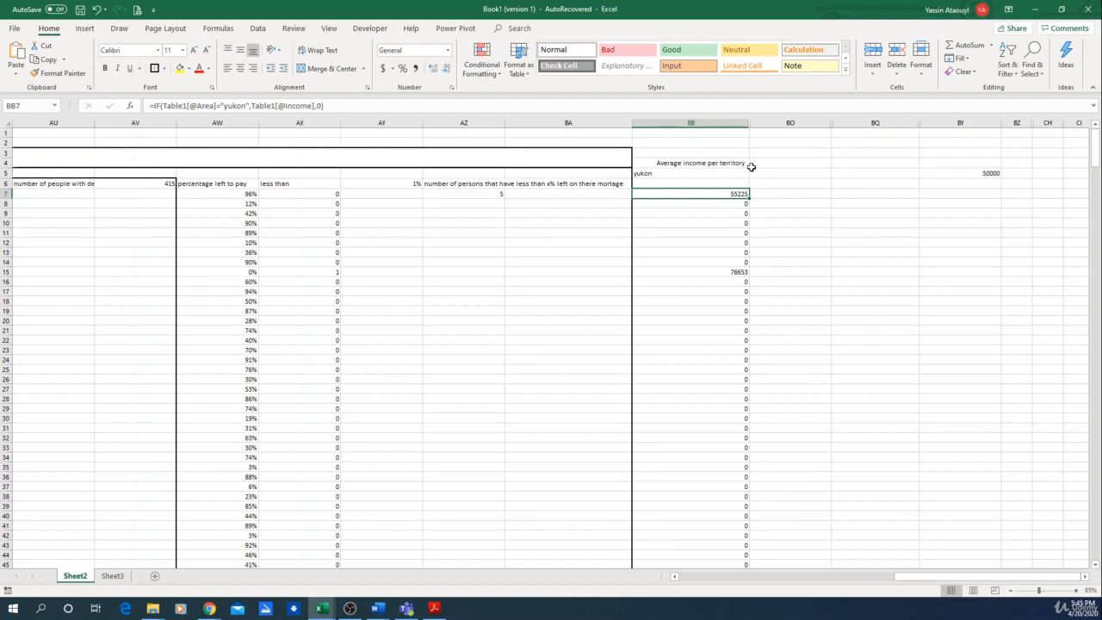
pyautogui.moveTo(743, 123); pyautogui.dragTo(756, 123)
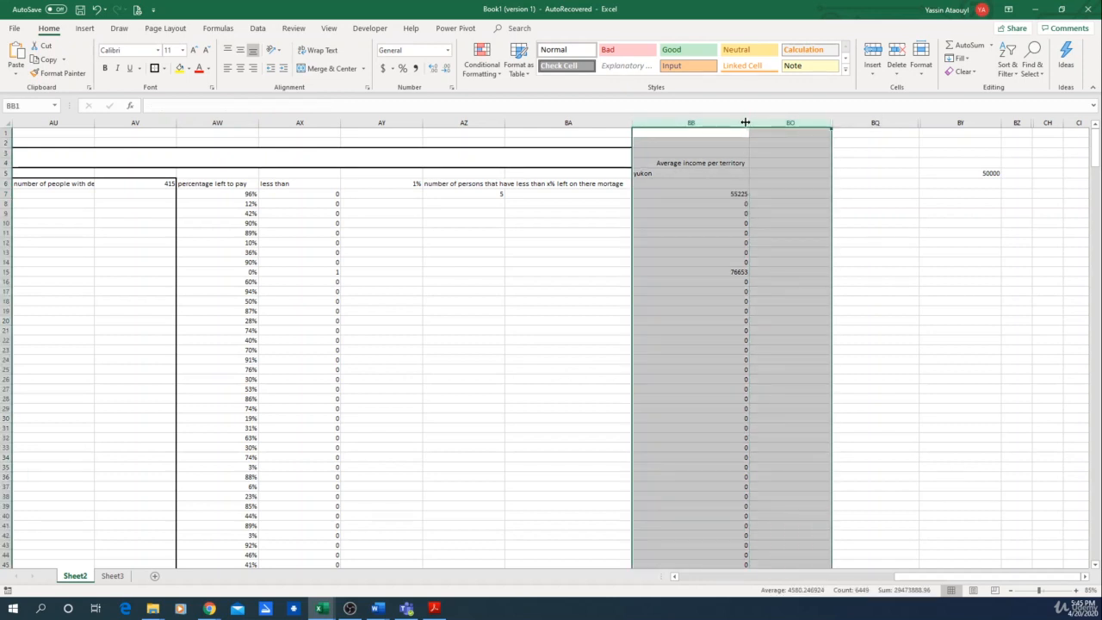
pyautogui.rightClick(749, 125)
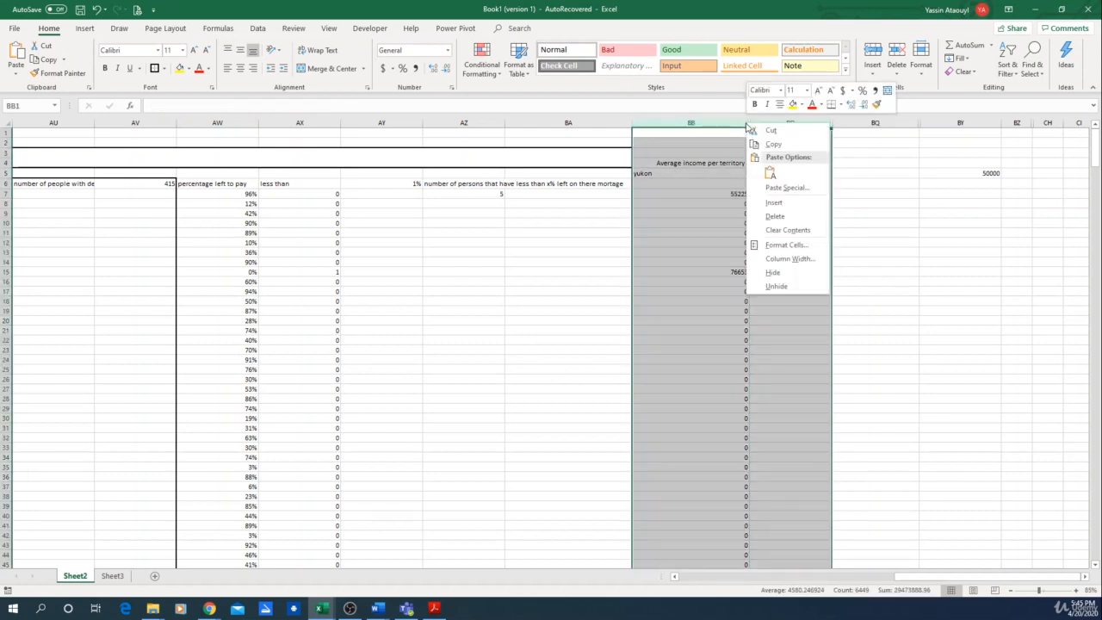
pyautogui.click(797, 287)
pyautogui.click(792, 293)
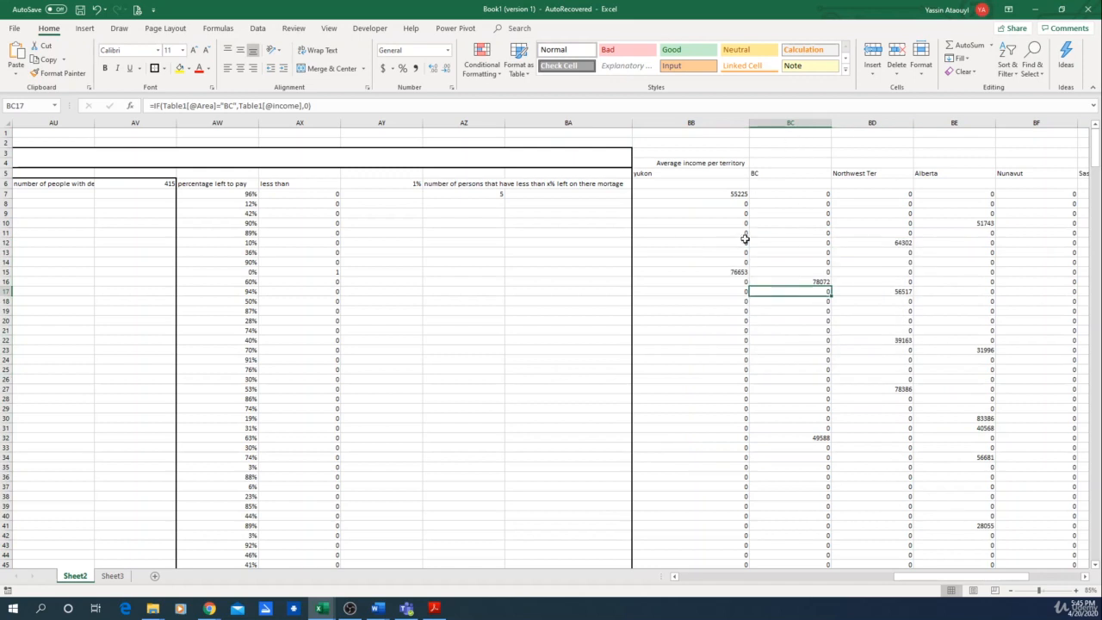
# Step: Review the yukon IF formula in BB7 and the income columns of the other territories across to New brunswick
pyautogui.click(738, 196)
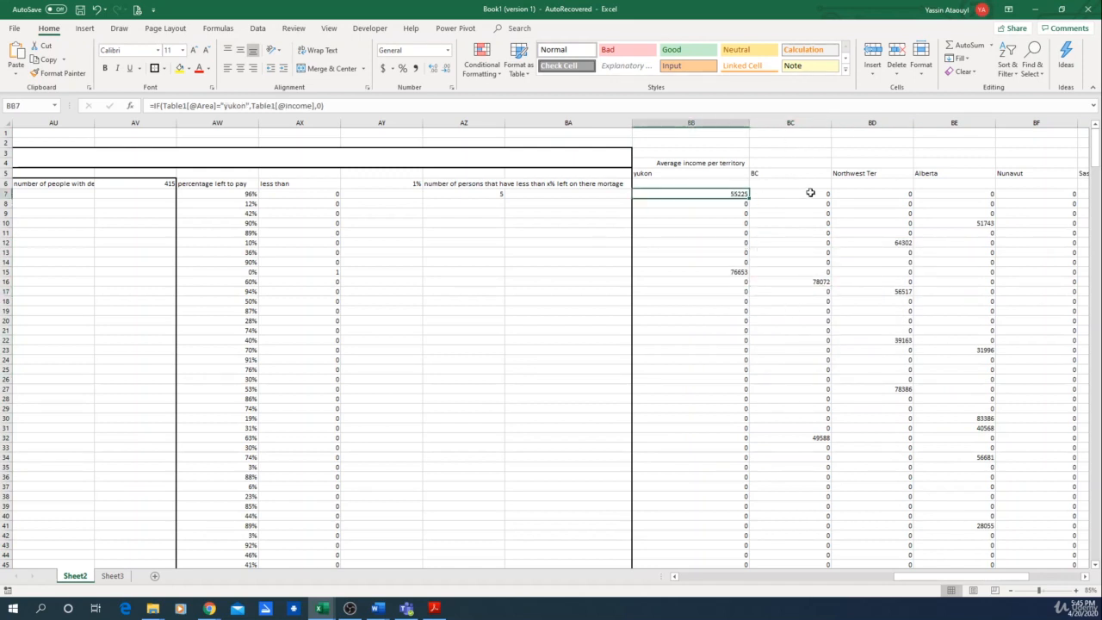
pyautogui.click(722, 182)
pyautogui.press('Right')
pyautogui.press('Right')
pyautogui.press('Right')
pyautogui.press('Right')
pyautogui.press('Right')
pyautogui.press('Right')
pyautogui.press('Right')
pyautogui.press('Right')
pyautogui.press('Right')
pyautogui.press('Right')
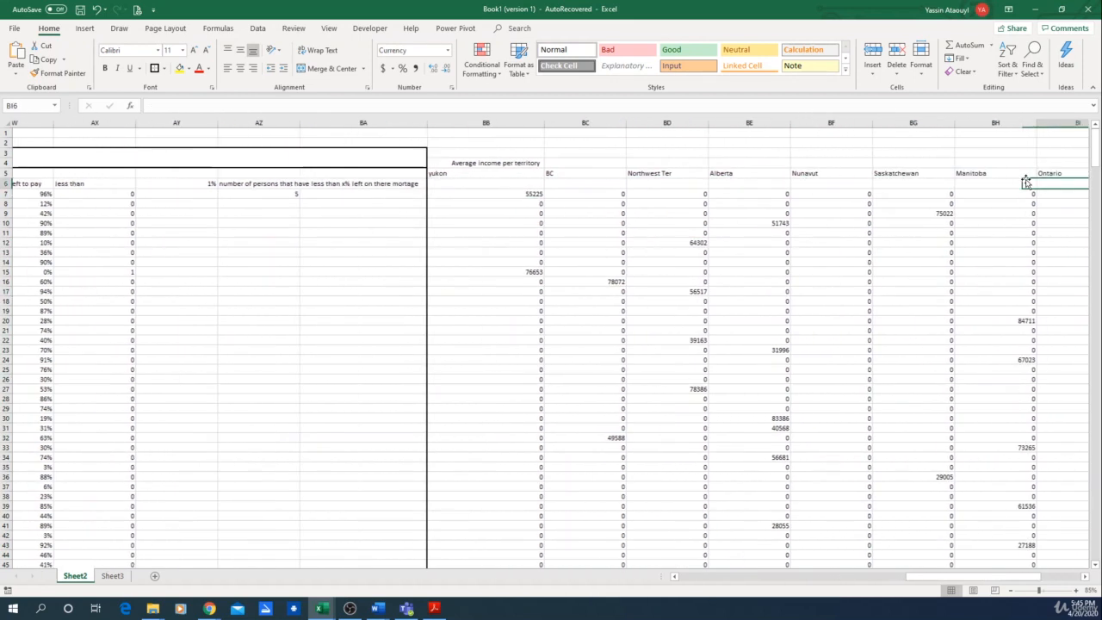
pyautogui.press('Right')
pyautogui.press('Left')
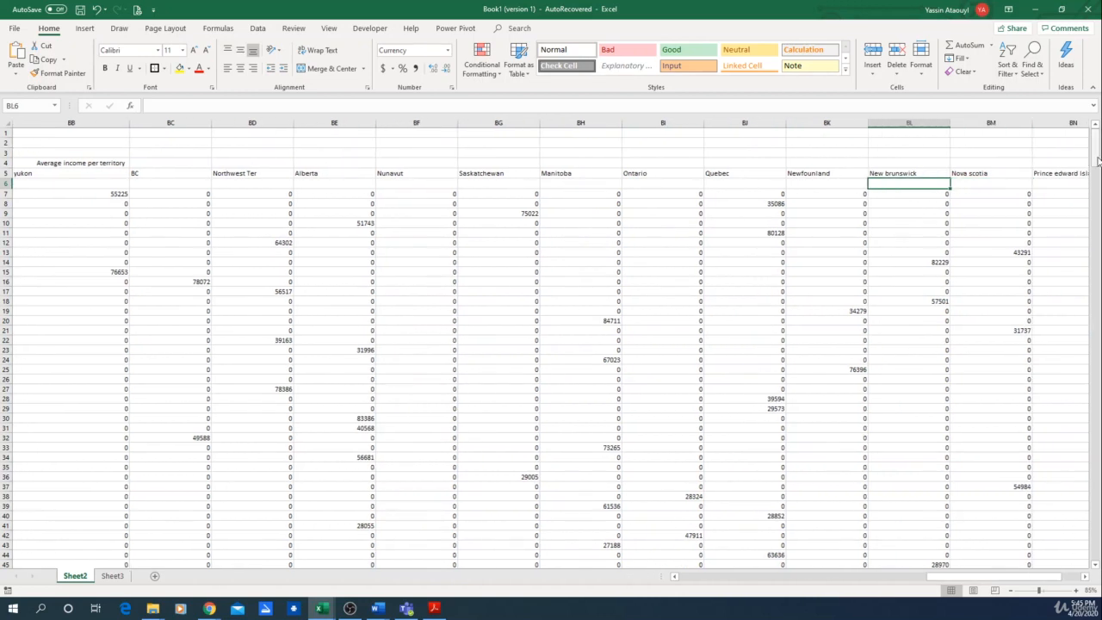
# Step: Examine the AVERAGEIF results of the territories in row 501, starting with yukon and BC
pyautogui.moveTo(1096, 146); pyautogui.dragTo(1090, 576)
pyautogui.click(109, 524)
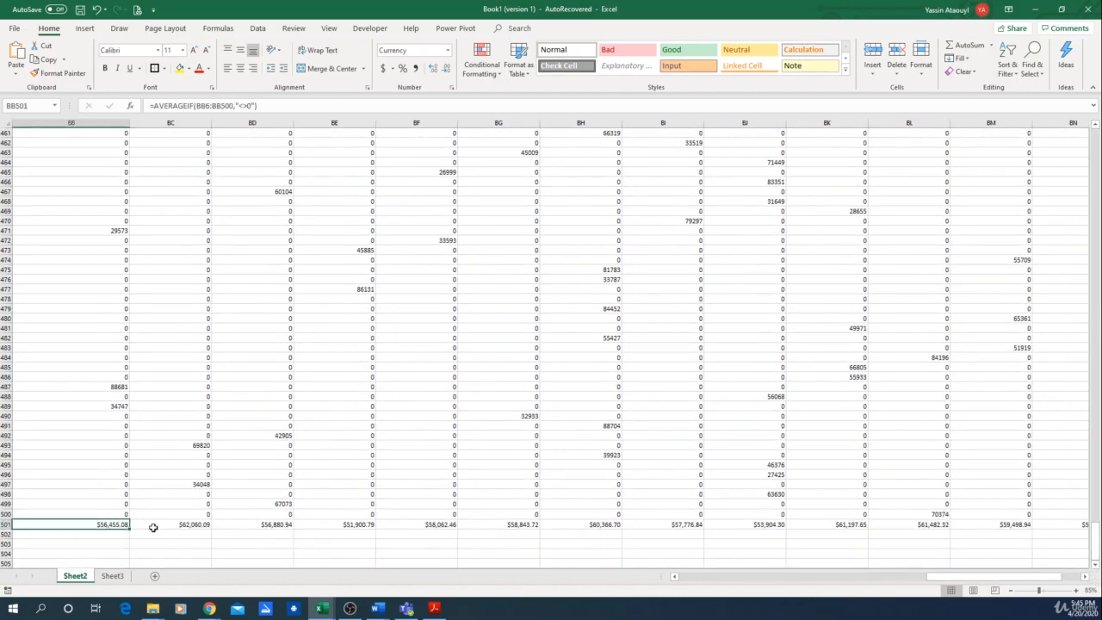
pyautogui.press('Right')
pyautogui.press('Right')
pyautogui.press('Right')
pyautogui.press('Right')
pyautogui.press('Down')
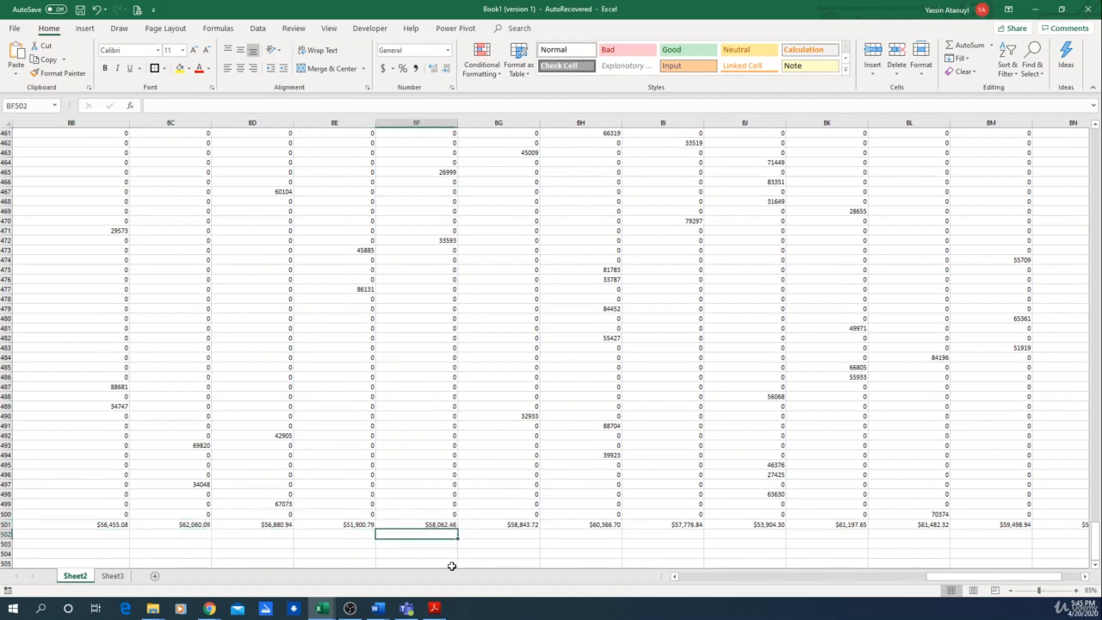
pyautogui.press('Left')
pyautogui.press('Left')
pyautogui.press('Left')
pyautogui.press('Left')
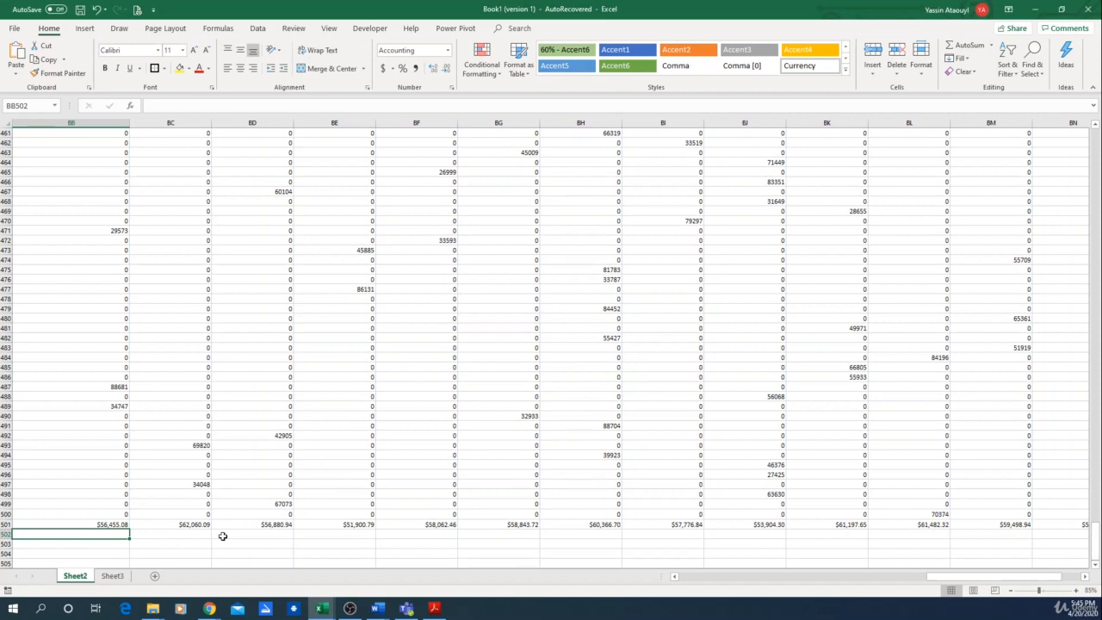
pyautogui.click(110, 525)
pyautogui.click(172, 524)
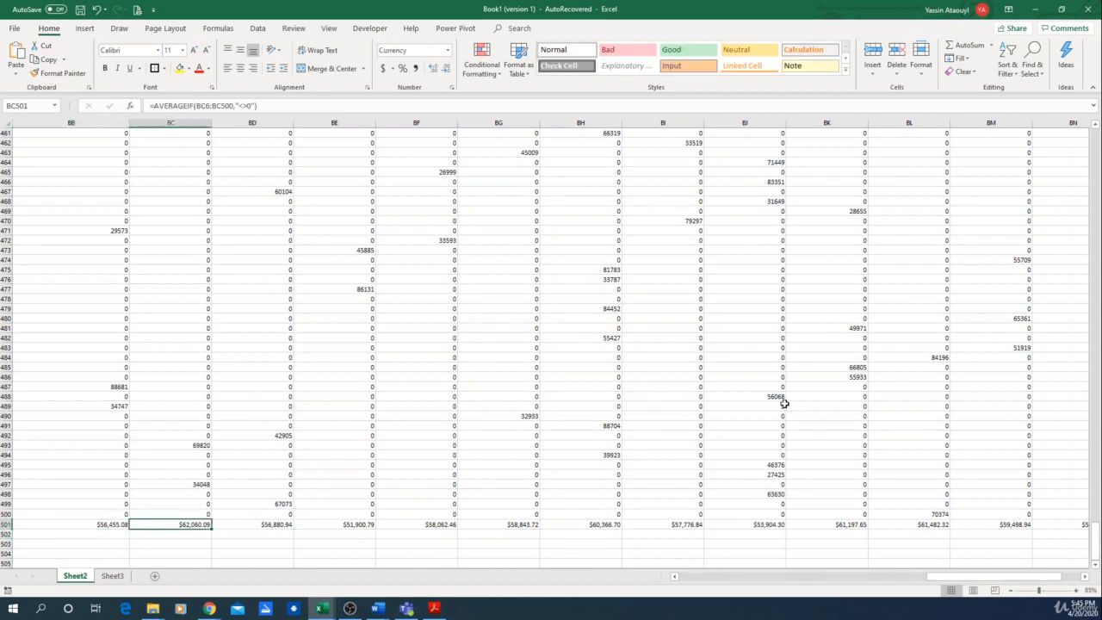
pyautogui.moveTo(1096, 551)
pyautogui.mouseDown()
pyautogui.moveTo(1092, 118)
pyautogui.moveTo(1096, 551)
pyautogui.mouseUp()
pyautogui.hotkey('alt', 'Tab')
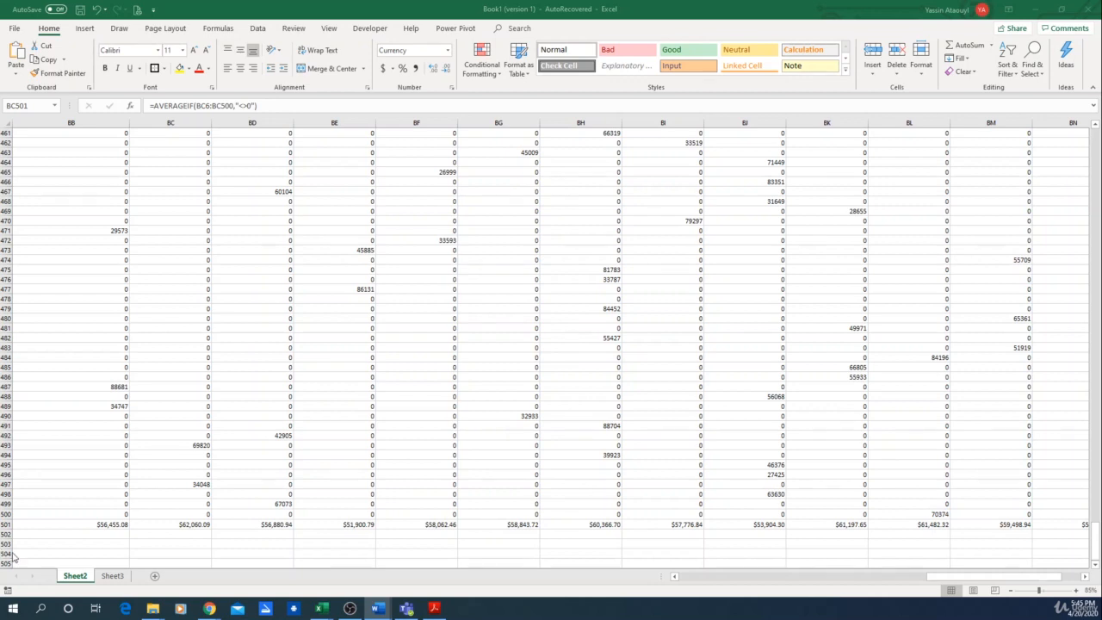
pyautogui.hotkey('alt', 'Tab')
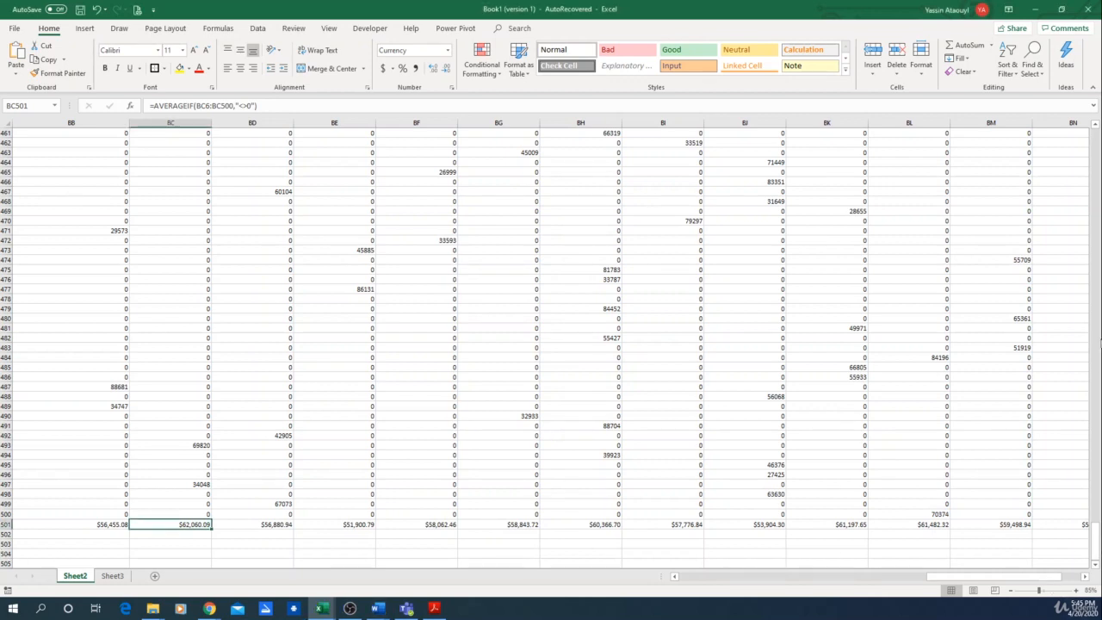
# Step: Unhide the hidden column between BO and BQ
pyautogui.moveTo(1096, 543); pyautogui.dragTo(1085, 142)
pyautogui.moveTo(956, 576); pyautogui.dragTo(996, 565)
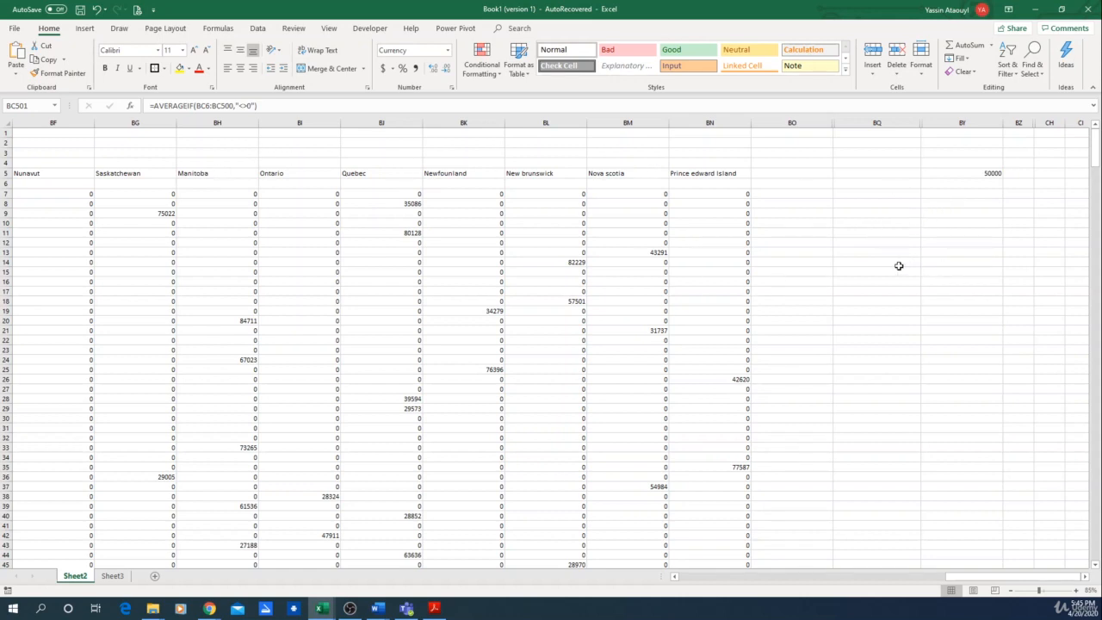
pyautogui.moveTo(828, 124); pyautogui.dragTo(842, 119)
pyautogui.rightClick(827, 124)
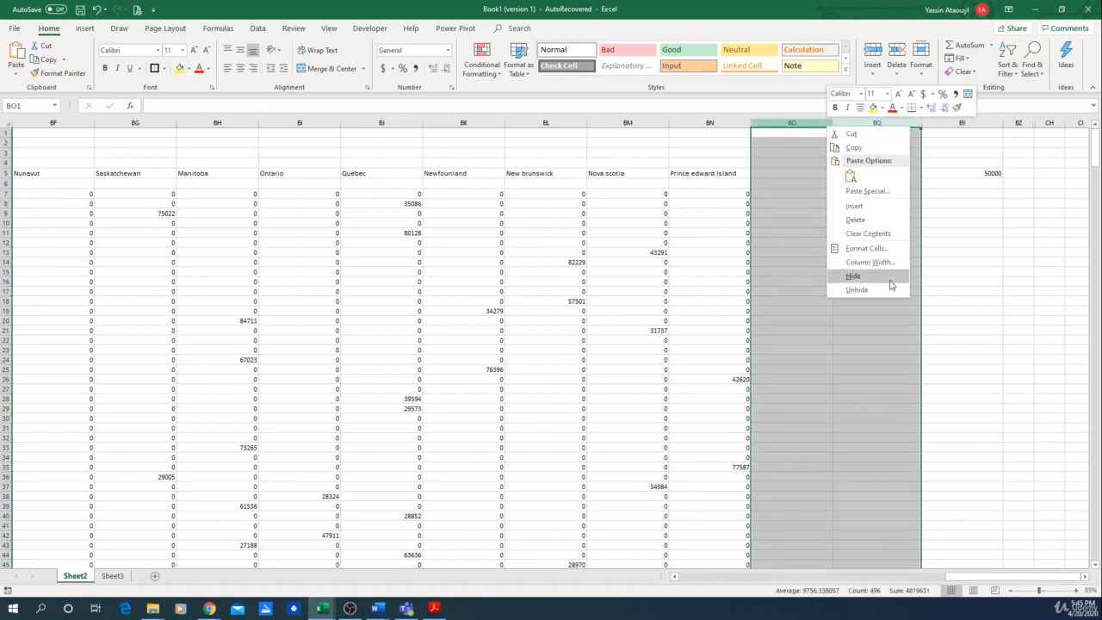
pyautogui.click(887, 288)
pyautogui.click(901, 252)
# Step: Examine the Health heading in BP5 and the IF formula for the health sector's income in BP7
pyautogui.click(868, 173)
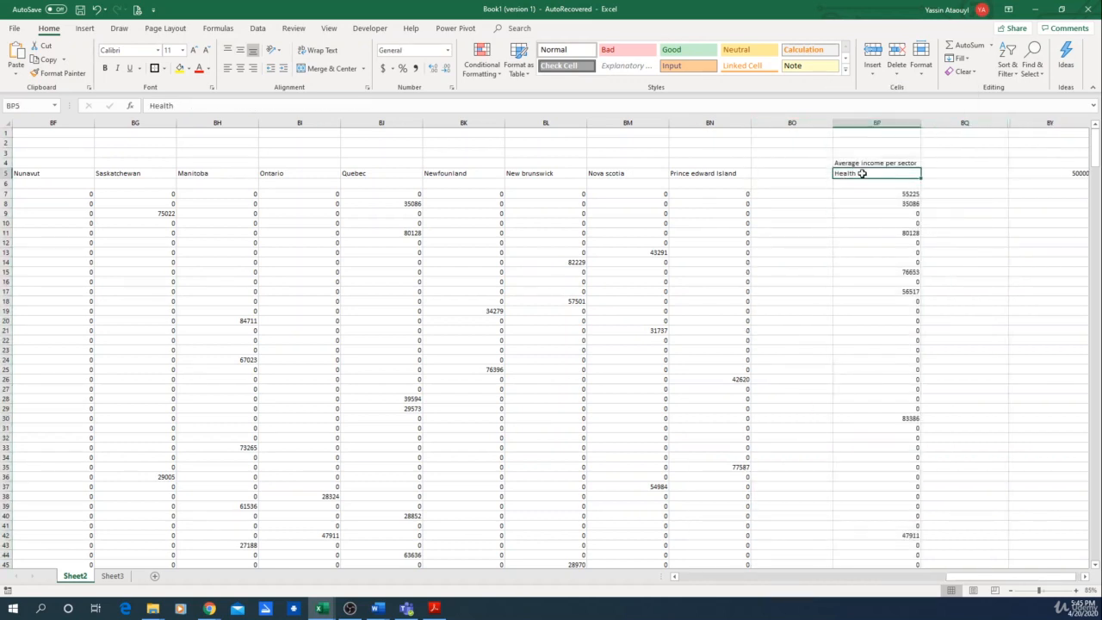
pyautogui.click(857, 197)
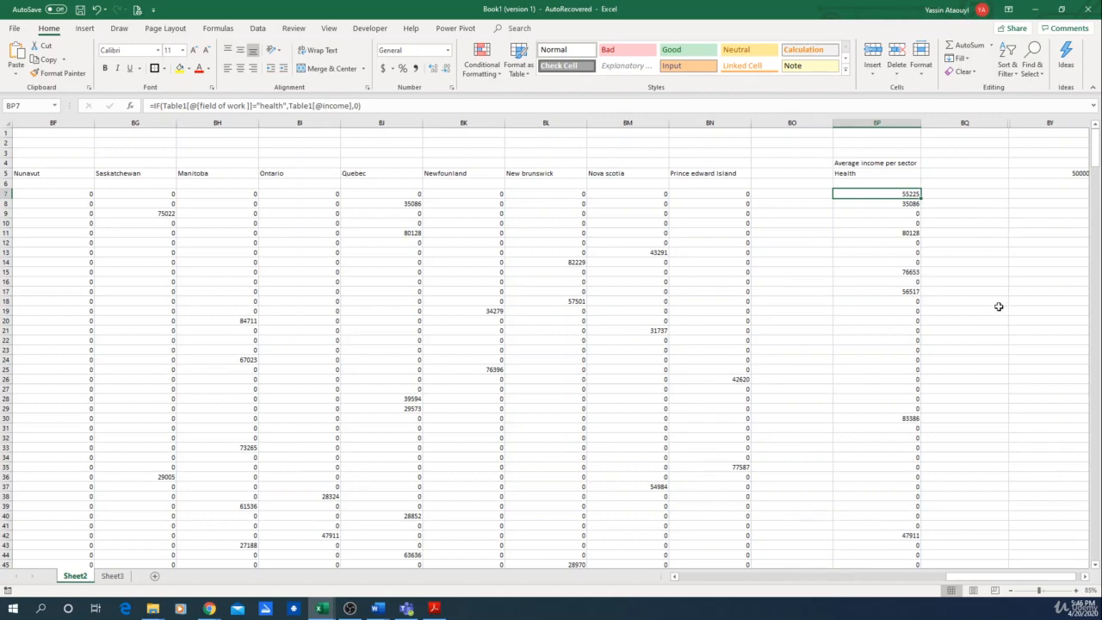
pyautogui.press('Right')
pyautogui.press('Right')
pyautogui.press('Right')
# Step: Add a thick outside border around the territory income block BB5:BN501
pyautogui.moveTo(667, 174); pyautogui.dragTo(535, 556)
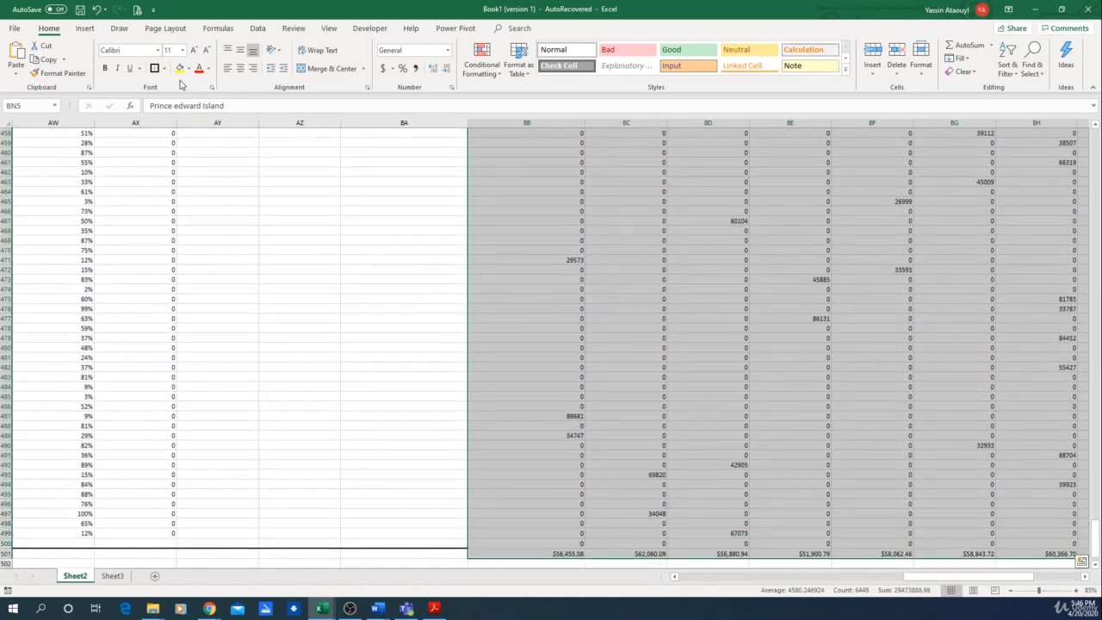
pyautogui.click(154, 68)
pyautogui.click(681, 369)
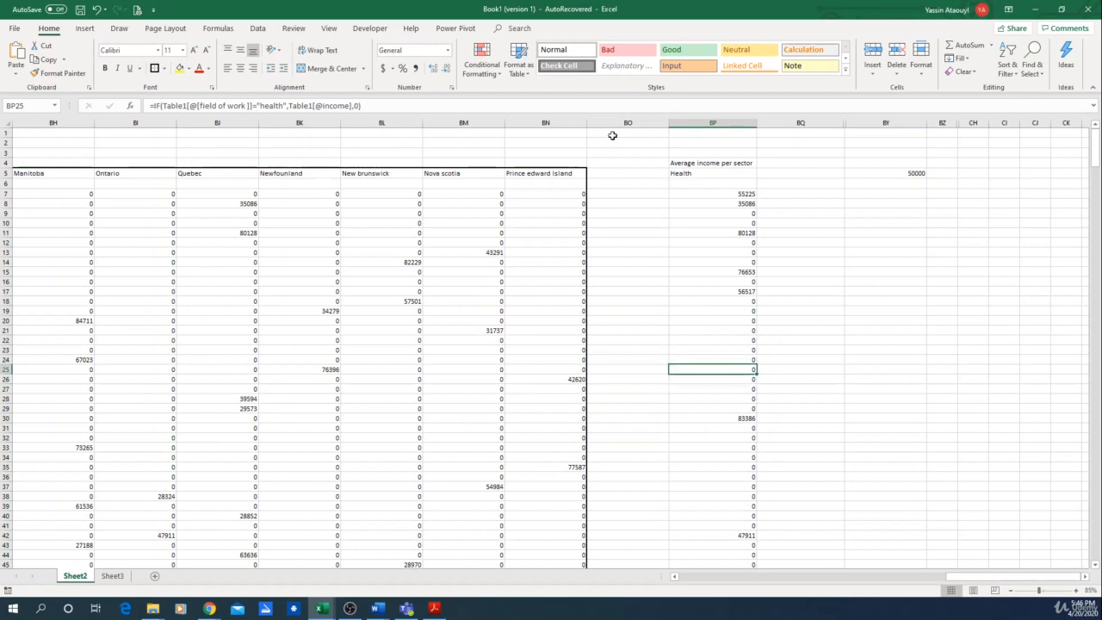
# Step: Widen column BP, which holds the Health sector incomes, slightly
pyautogui.press('Right')
pyautogui.press('Right')
pyautogui.press('Up')
pyautogui.press('Up')
pyautogui.press('Up')
pyautogui.press('Left')
pyautogui.click(717, 173)
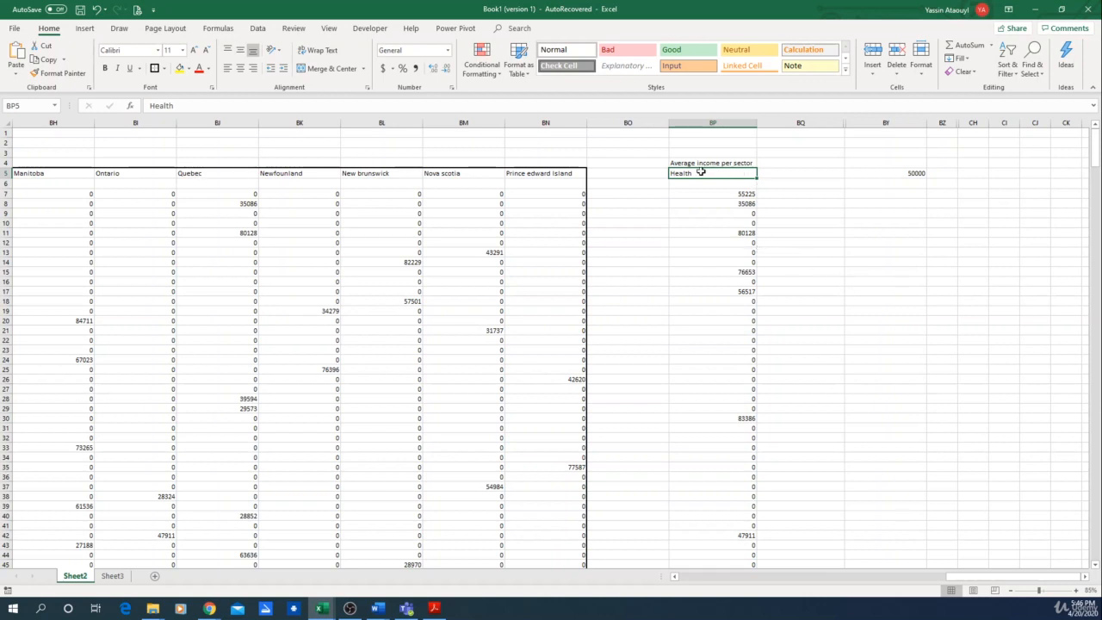
pyautogui.click(759, 131)
pyautogui.moveTo(758, 125); pyautogui.dragTo(763, 124)
pyautogui.click(746, 271)
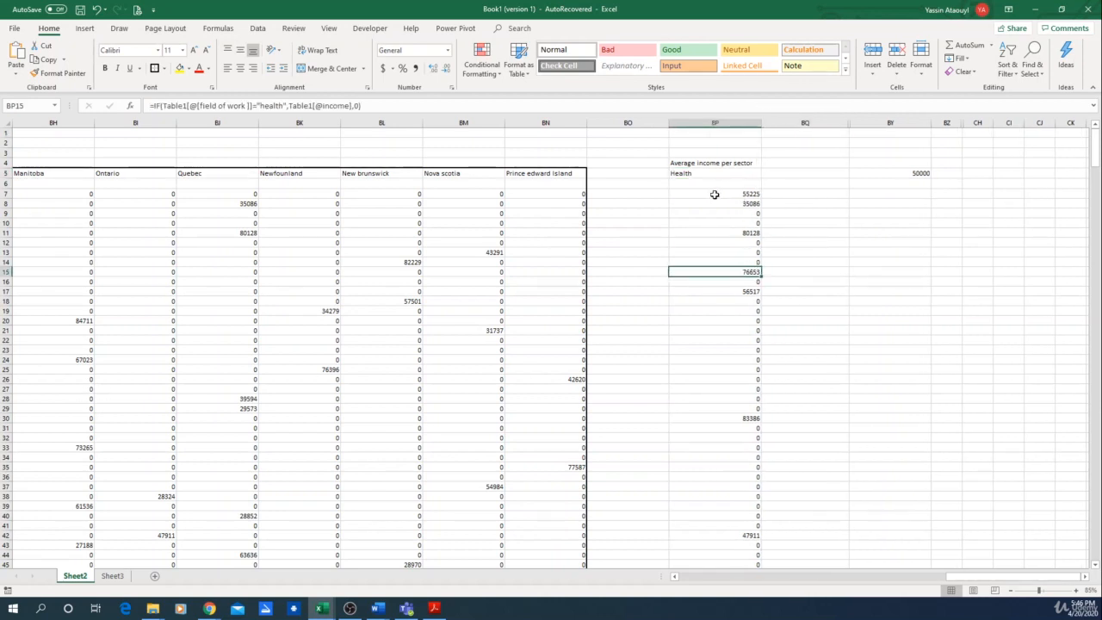
# Step: Check the health IF formula in BP7 against the table's field of work and income columns, and fill it down to BP500
pyautogui.click(732, 195)
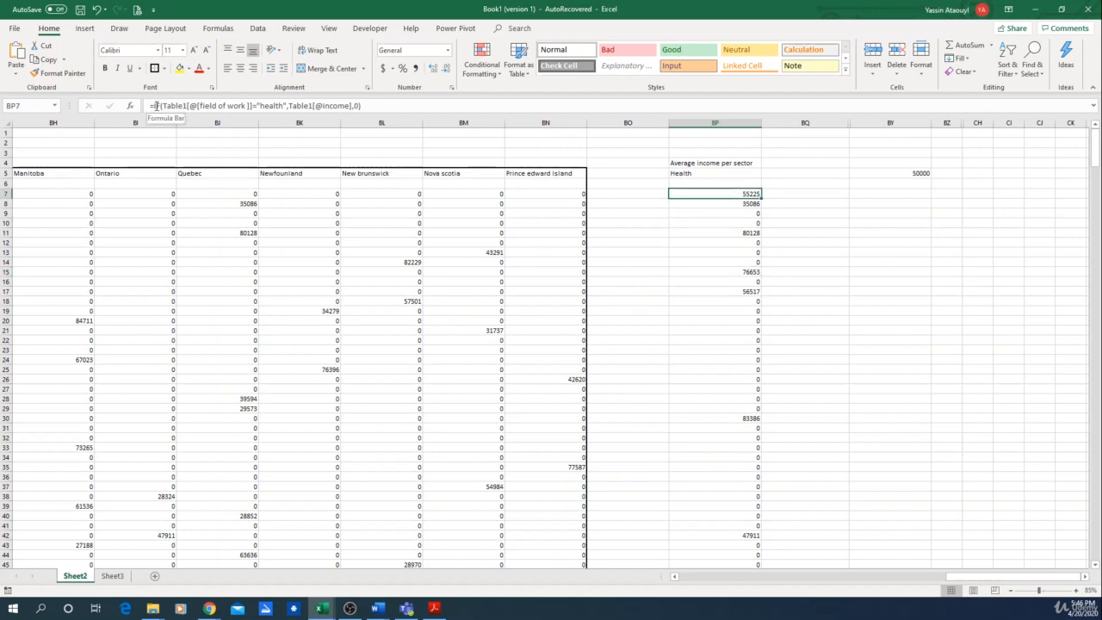
pyautogui.moveTo(974, 585); pyautogui.dragTo(640, 591)
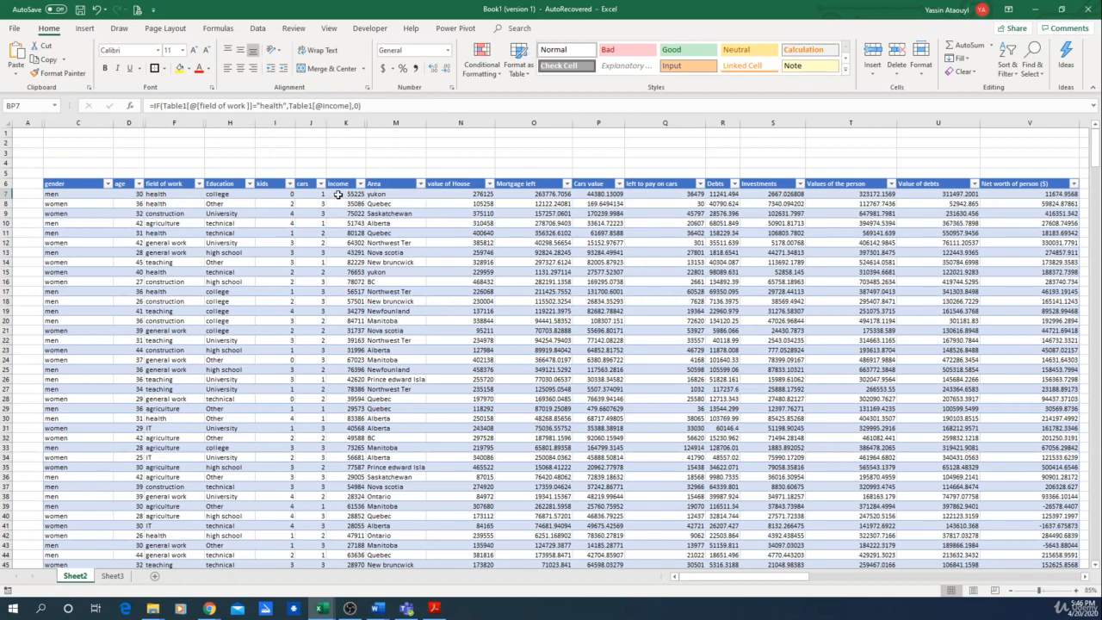
pyautogui.moveTo(868, 575); pyautogui.dragTo(1027, 577)
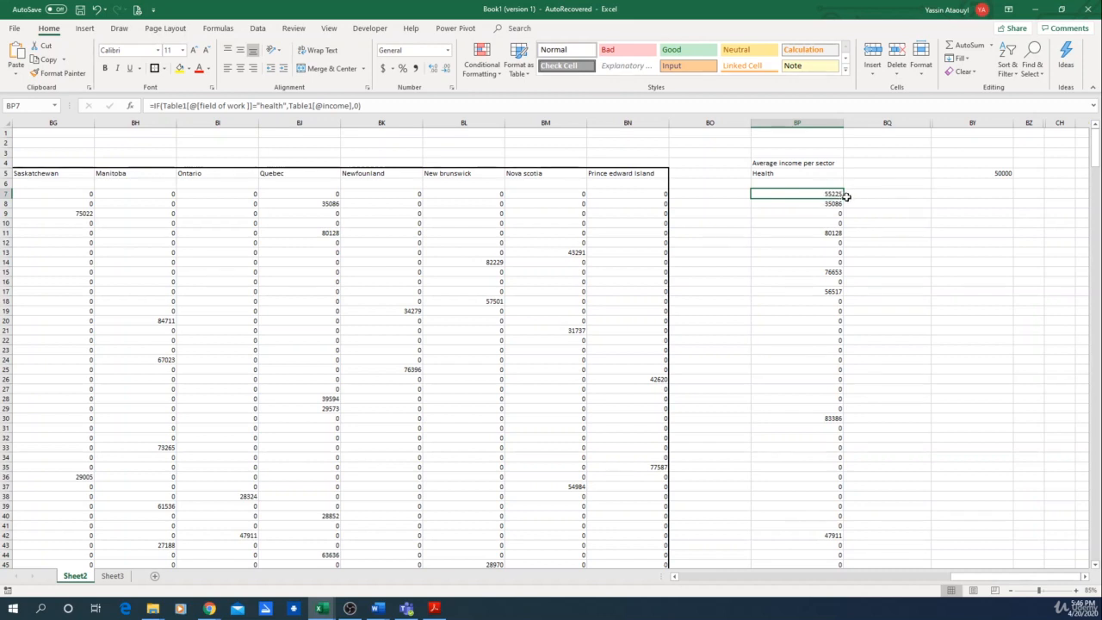
pyautogui.moveTo(844, 198); pyautogui.dragTo(836, 553)
pyautogui.click(893, 503)
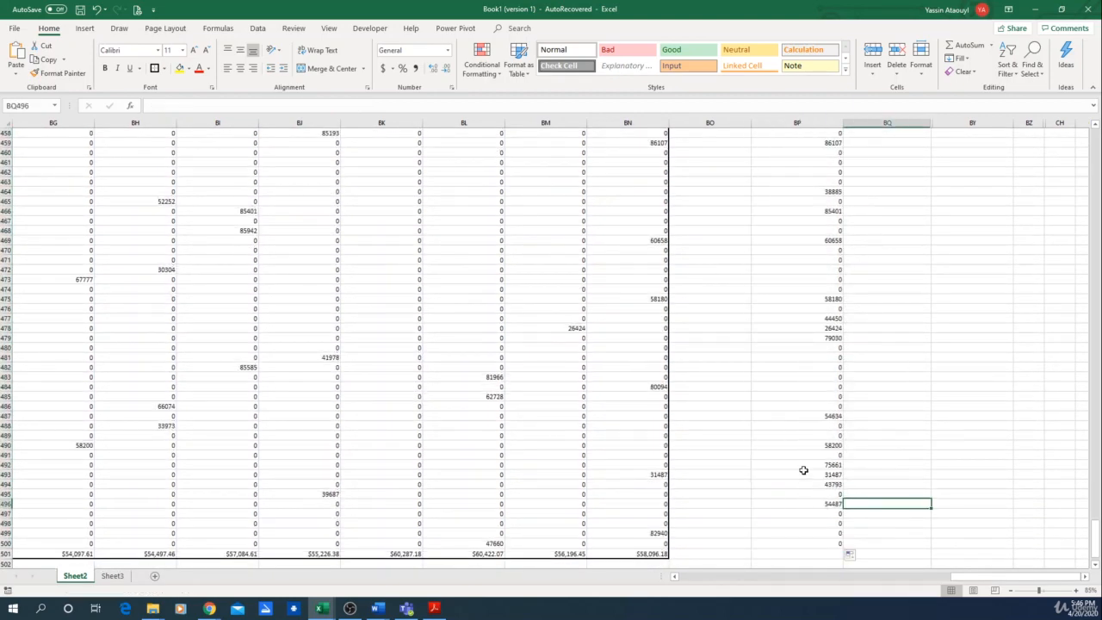
pyautogui.click(805, 308)
pyautogui.click(809, 338)
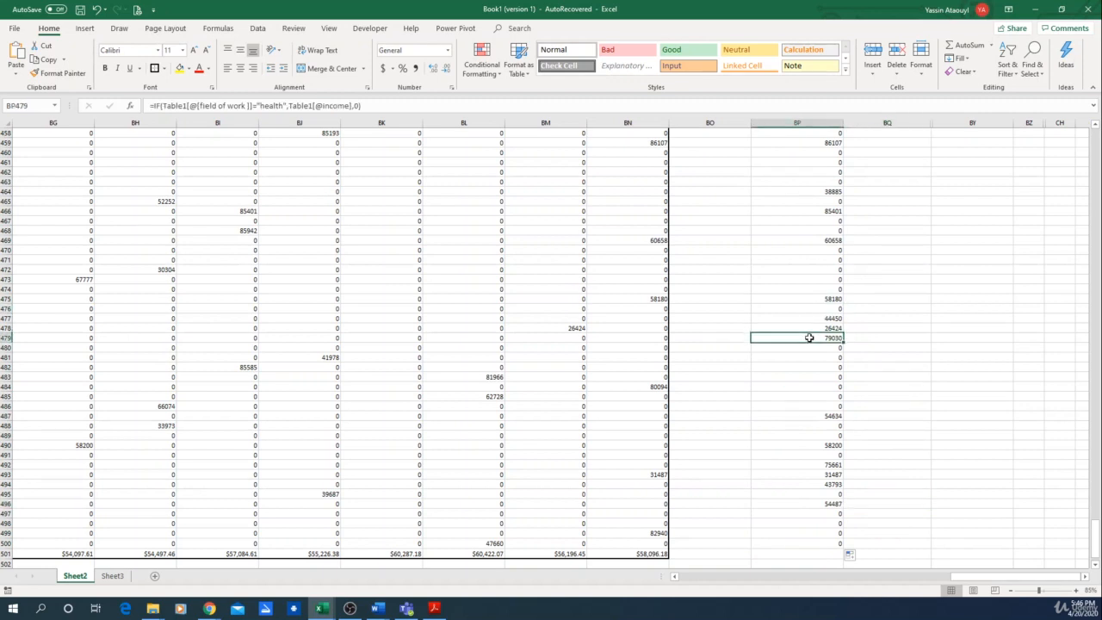
# Step: Clear the empty cell BO481 repeatedly to recalculate the sheet's random values and watch the Health column change
pyautogui.click(712, 354)
pyautogui.press('Delete')
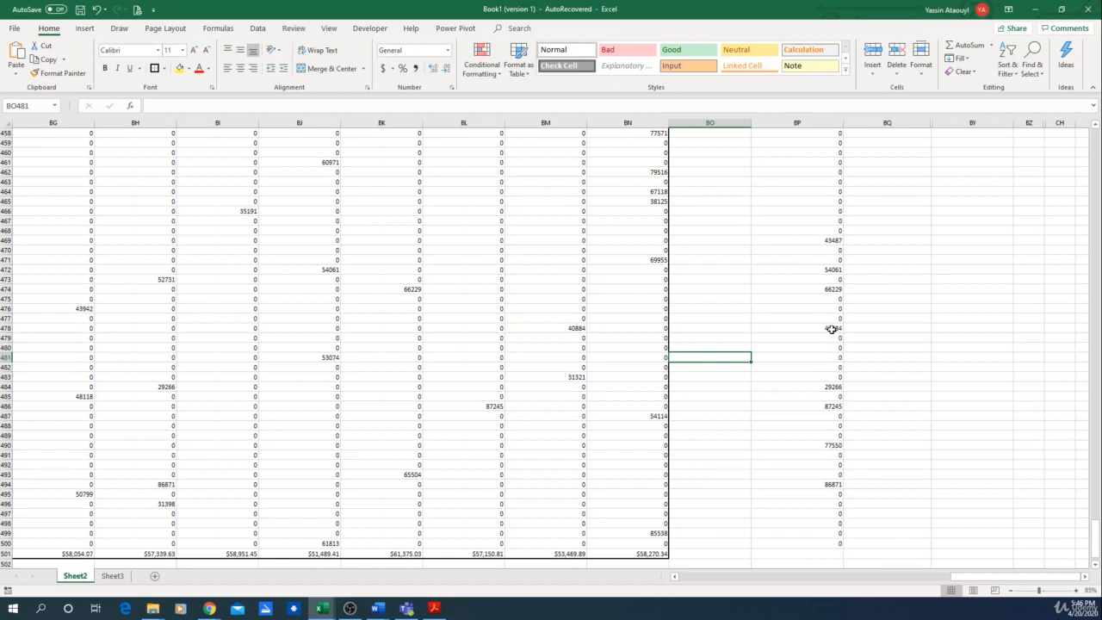
pyautogui.press('Delete')
pyautogui.press('Delete')
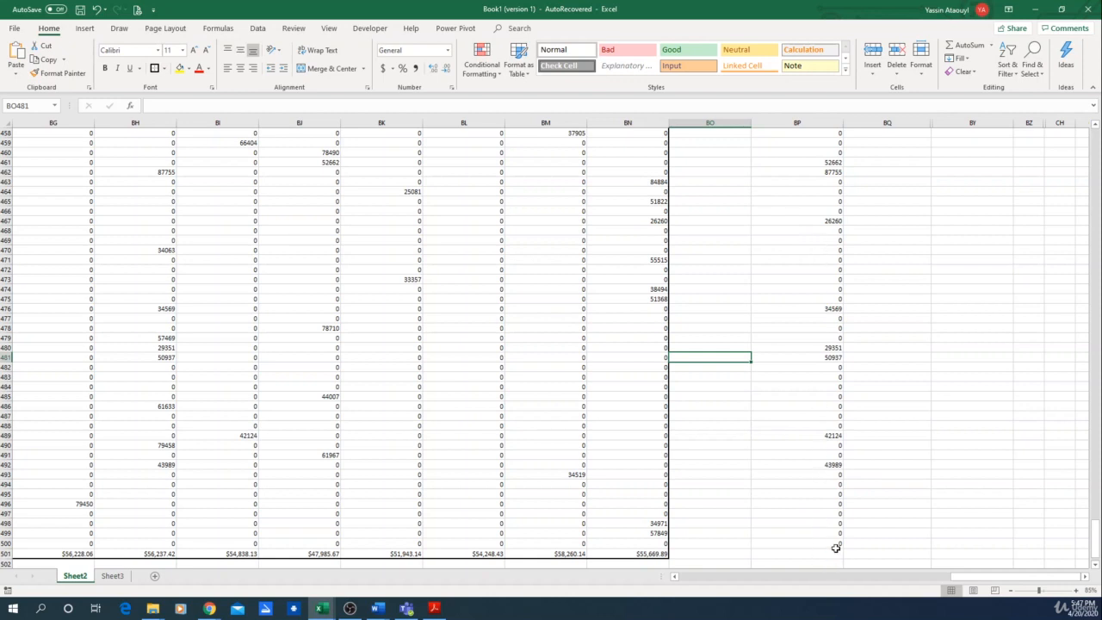
# Step: Copy the AVERAGEIF formula from BN501 into BP501 for the Health sector's average income
pyautogui.scroll(-2, 836, 547)
pyautogui.click(649, 494)
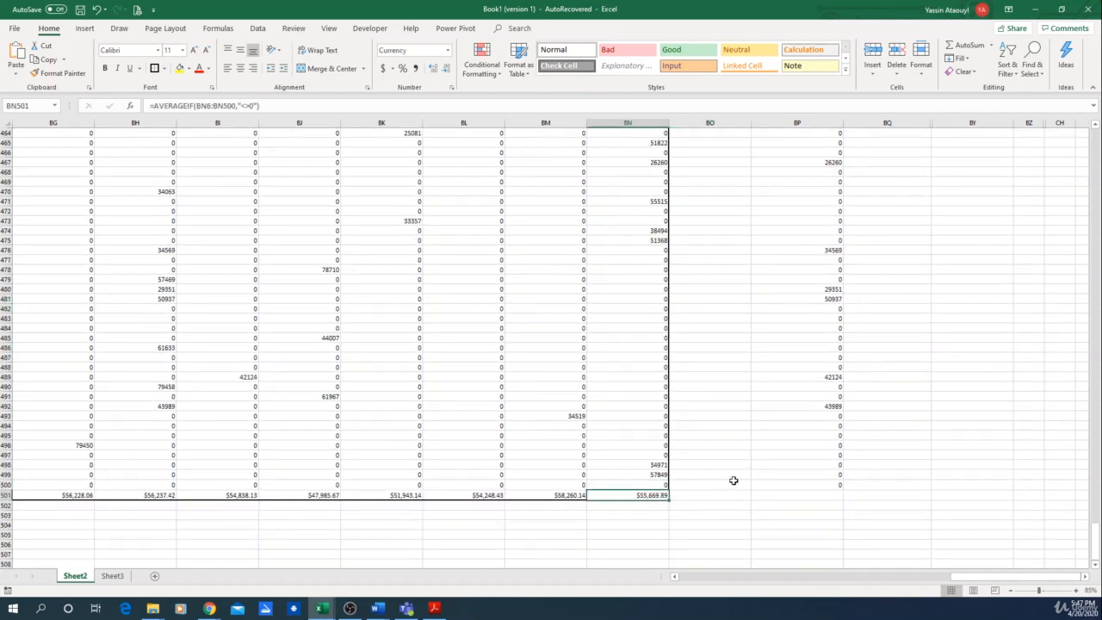
pyautogui.hotkey('ctrl', 'c')
pyautogui.click(816, 495)
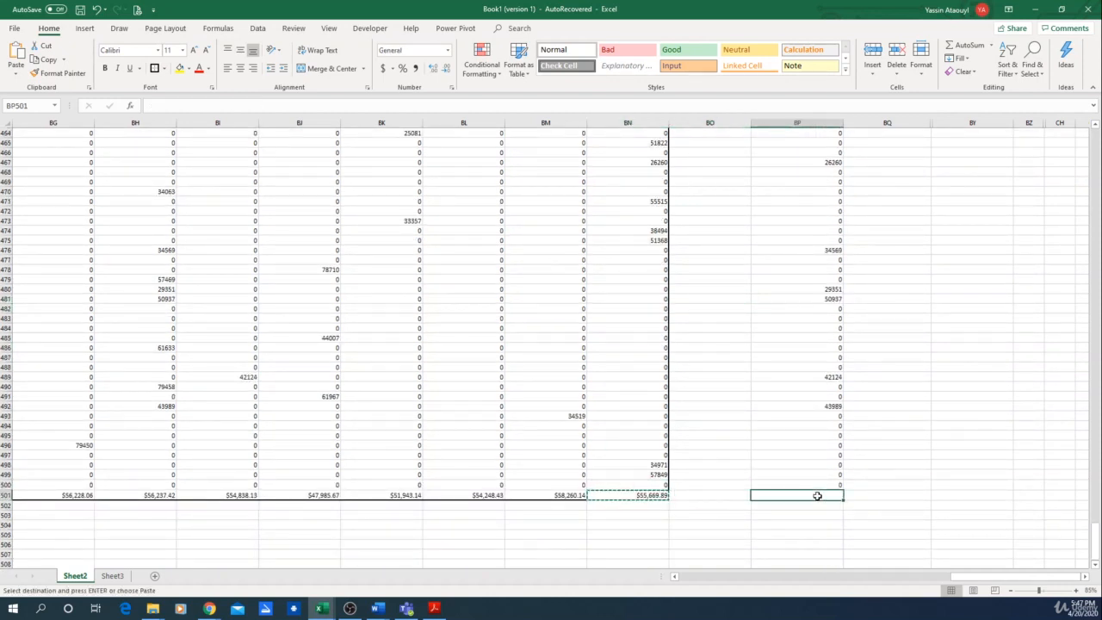
pyautogui.hotkey('ctrl', 'v')
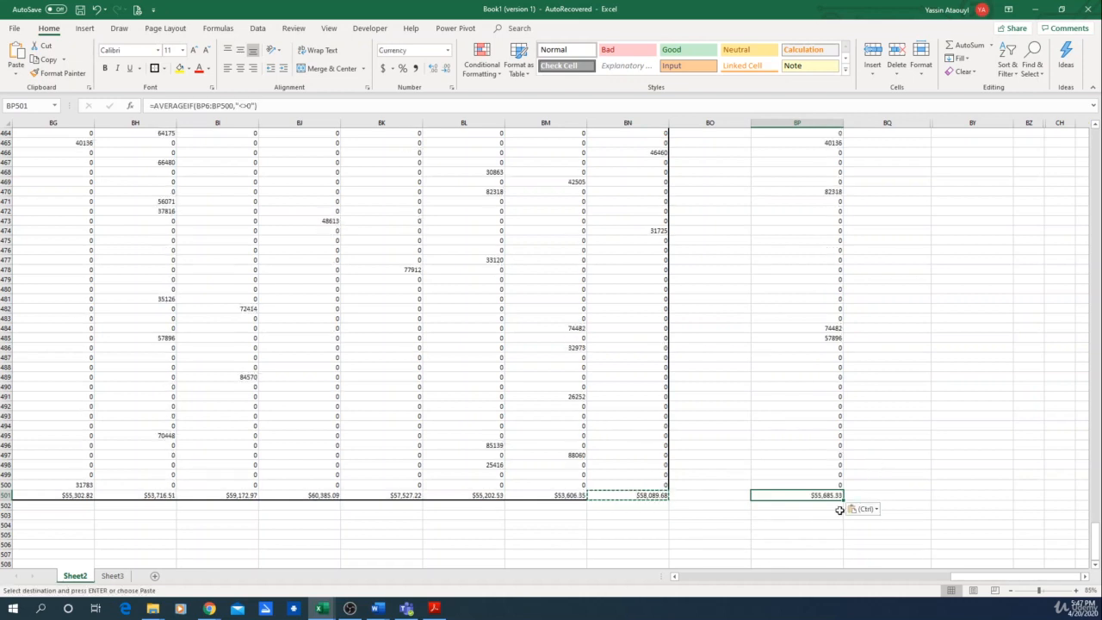
pyautogui.click(835, 524)
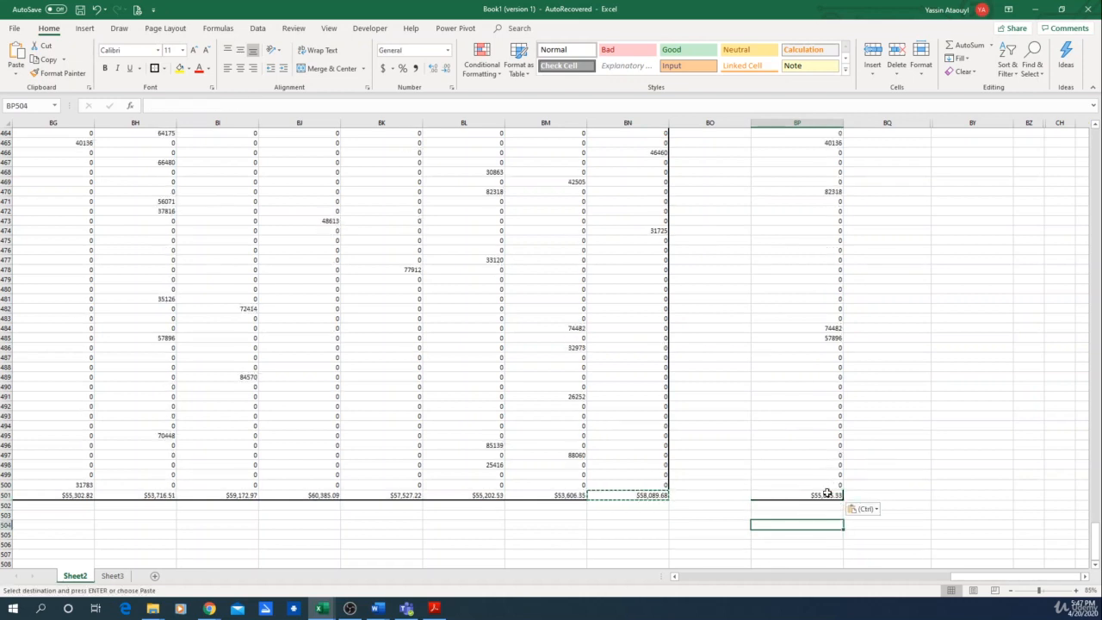
pyautogui.click(831, 495)
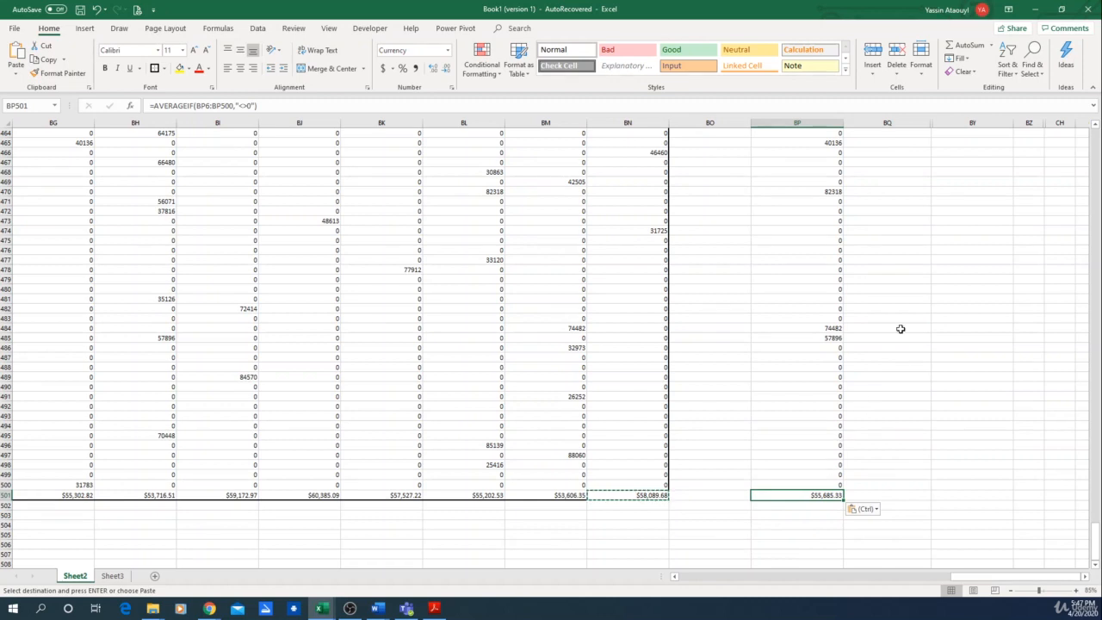
pyautogui.moveTo(1094, 538); pyautogui.dragTo(1094, 142)
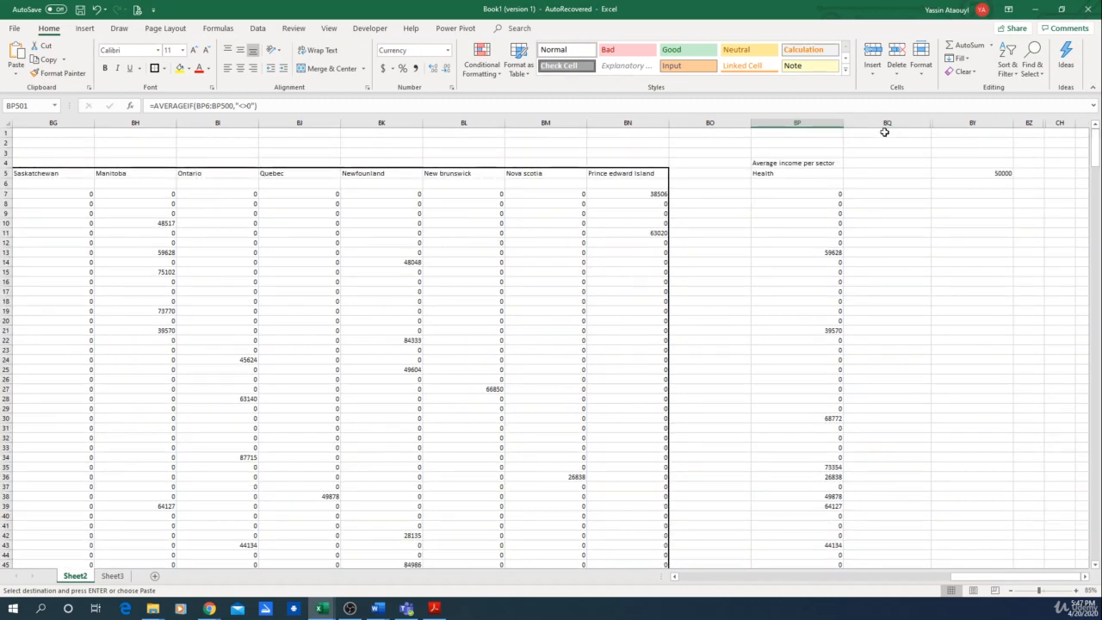
pyautogui.rightClick(910, 125)
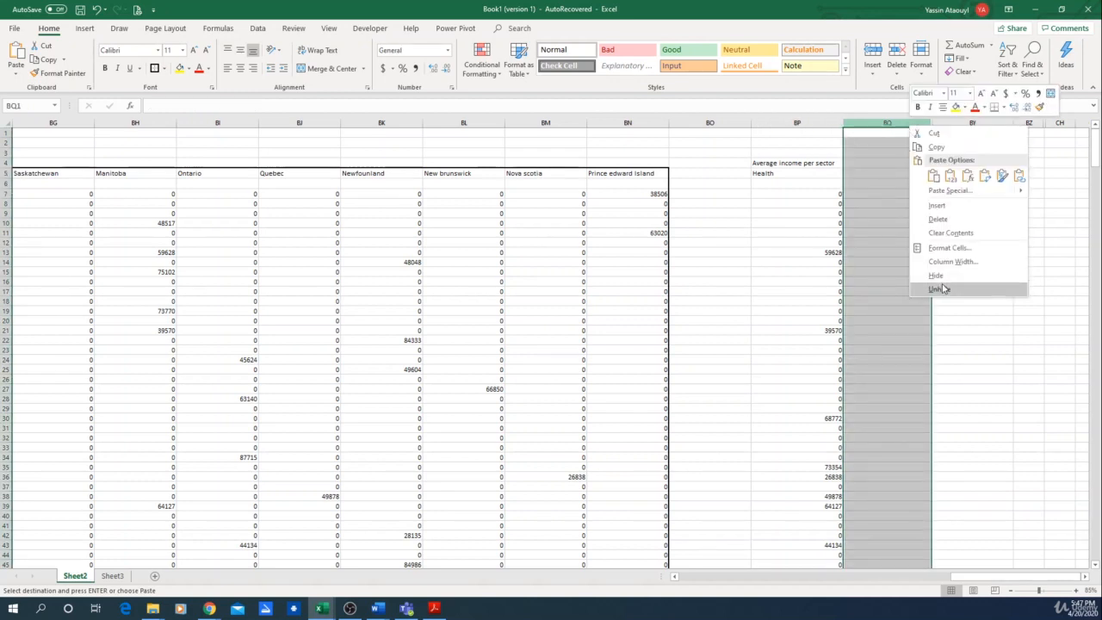
pyautogui.click(937, 205)
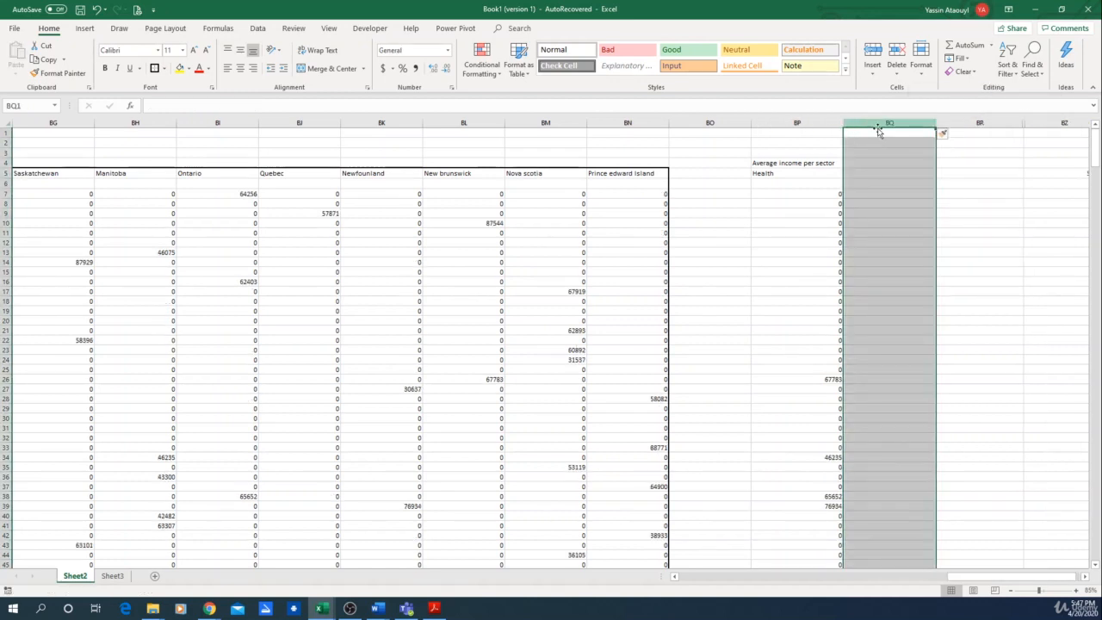
pyautogui.click(891, 205)
pyautogui.click(920, 260)
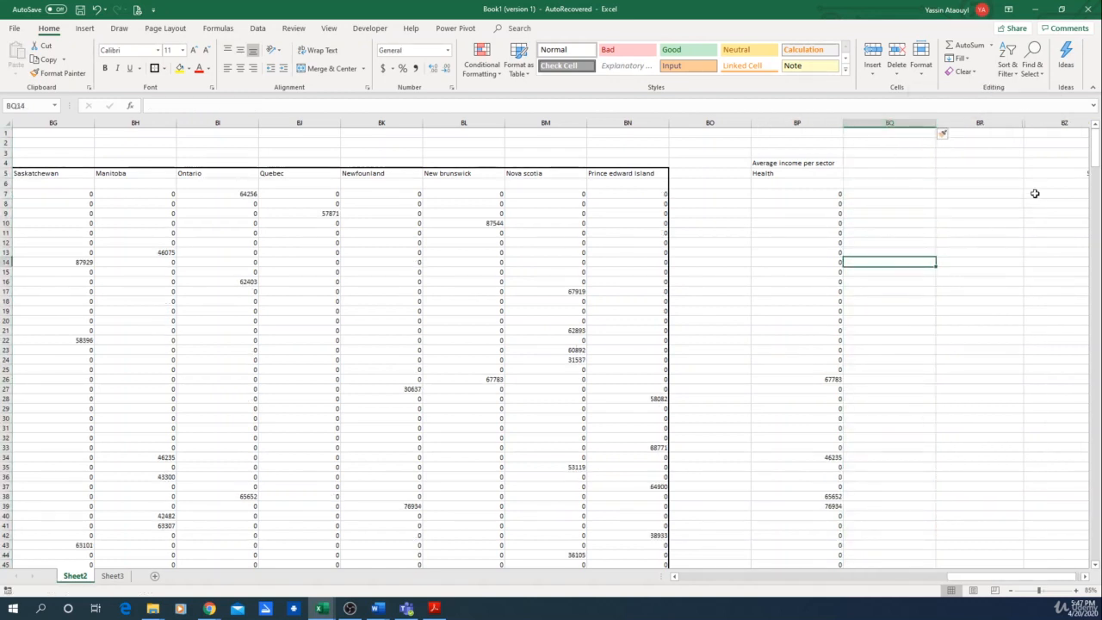
pyautogui.click(1005, 213)
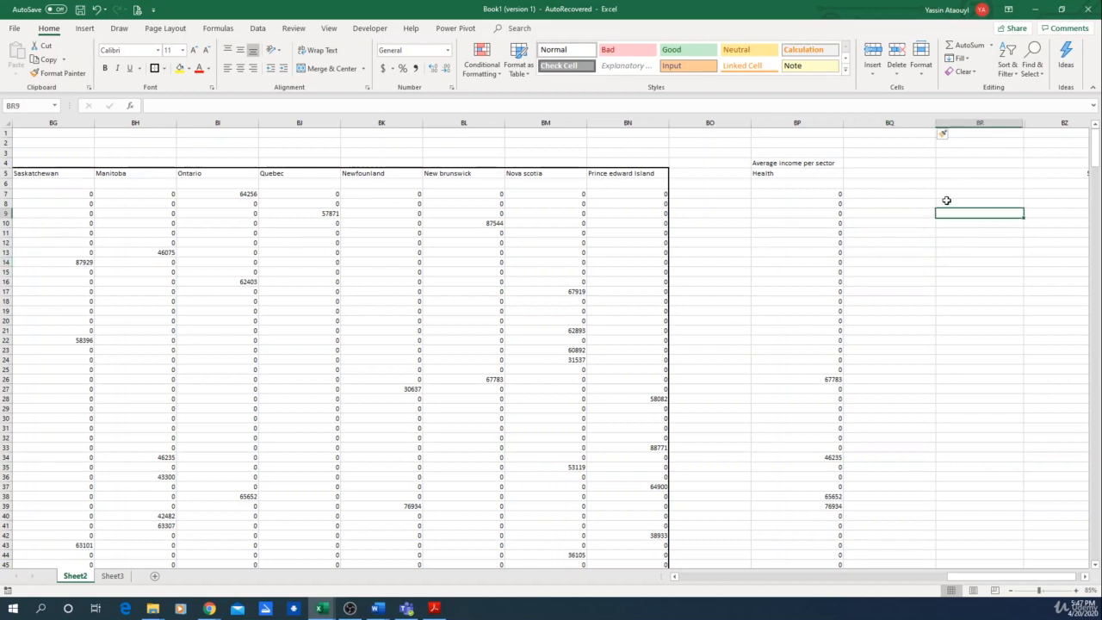
pyautogui.hotkey('ctrl', 'z')
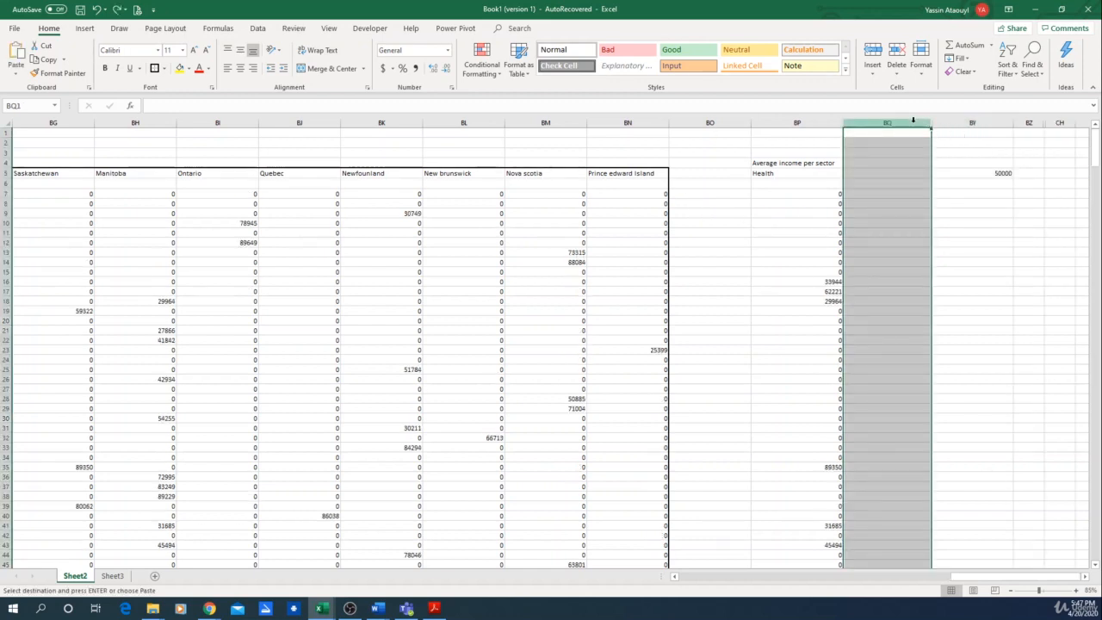
# Step: Unhide the sector columns between BQ and BY
pyautogui.keyDown('shift'); pyautogui.click(936, 121); pyautogui.keyUp('shift')
pyautogui.rightClick(923, 126)
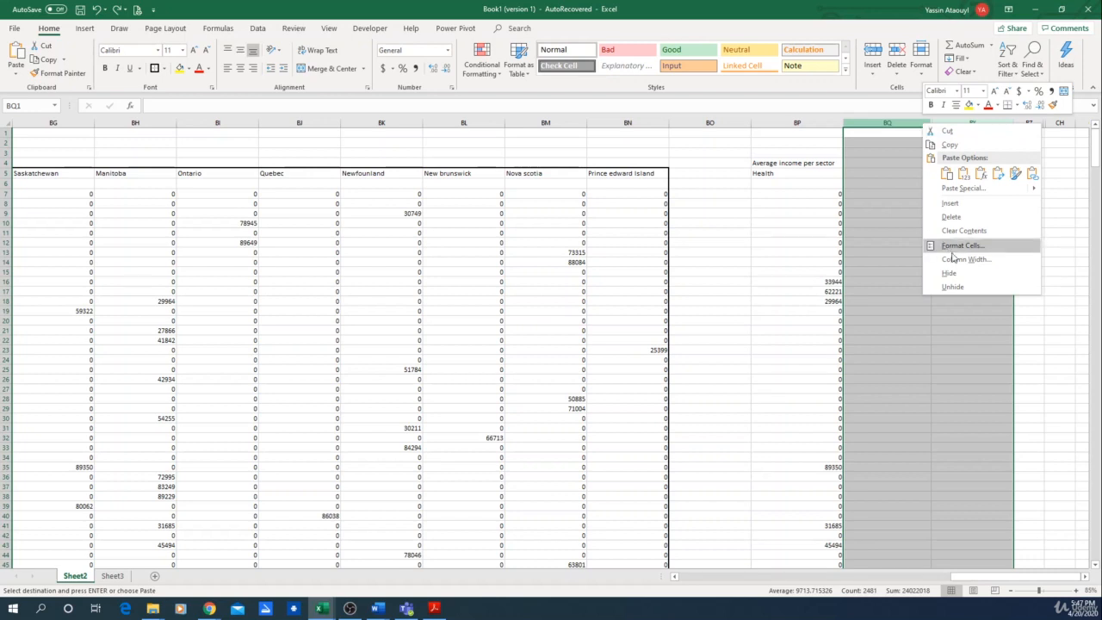
pyautogui.click(952, 287)
# Step: Delete the empty column BQ between the Health and construction sector columns
pyautogui.click(914, 121)
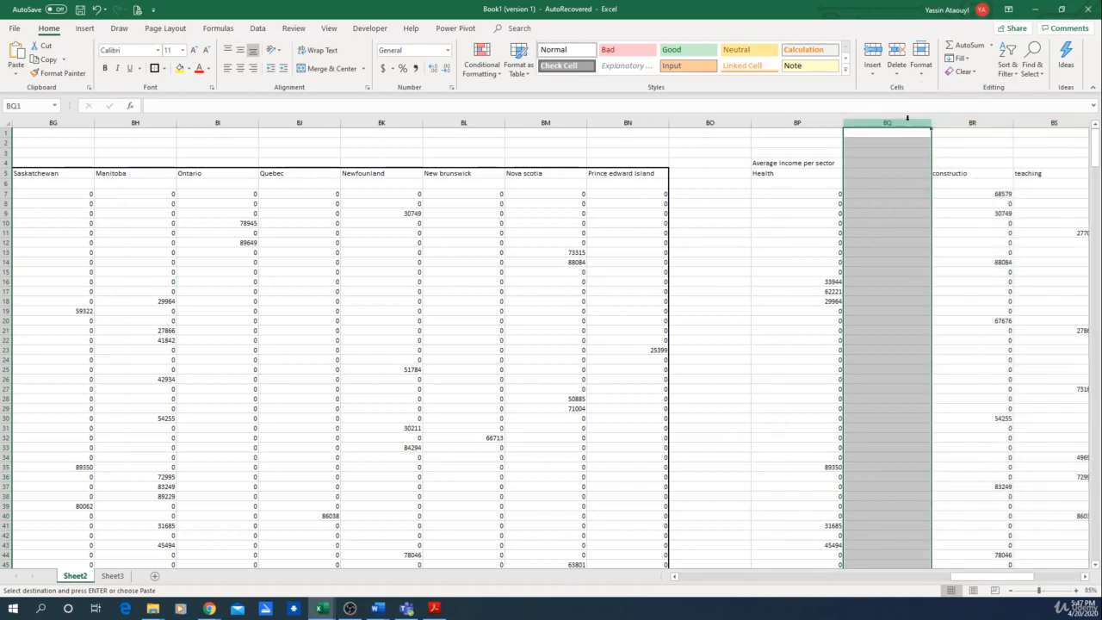
pyautogui.rightClick(909, 121)
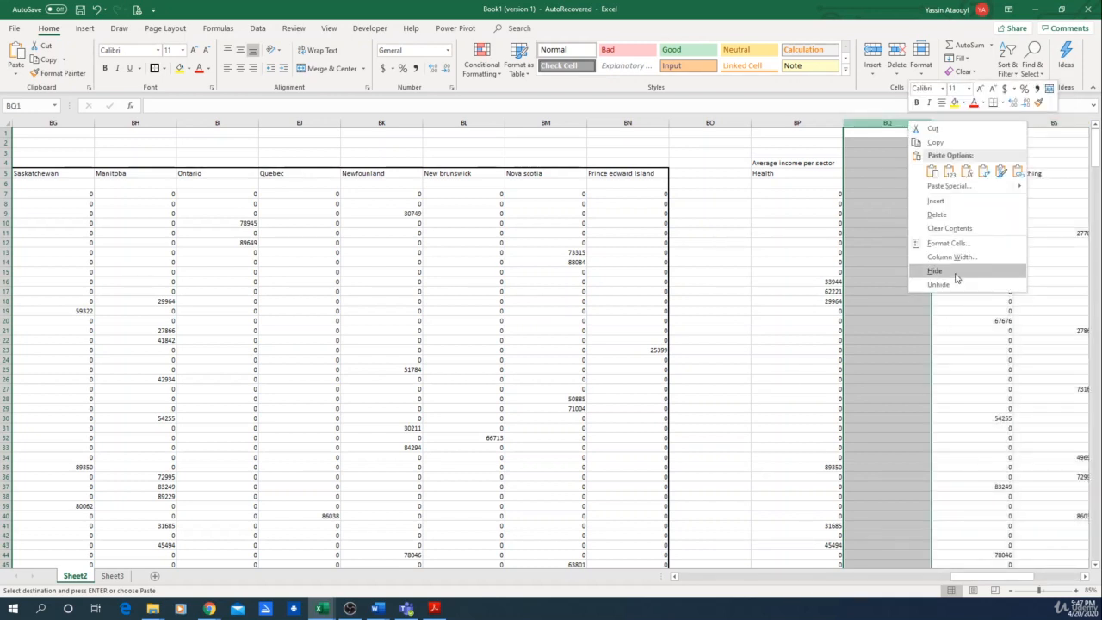
pyautogui.click(939, 214)
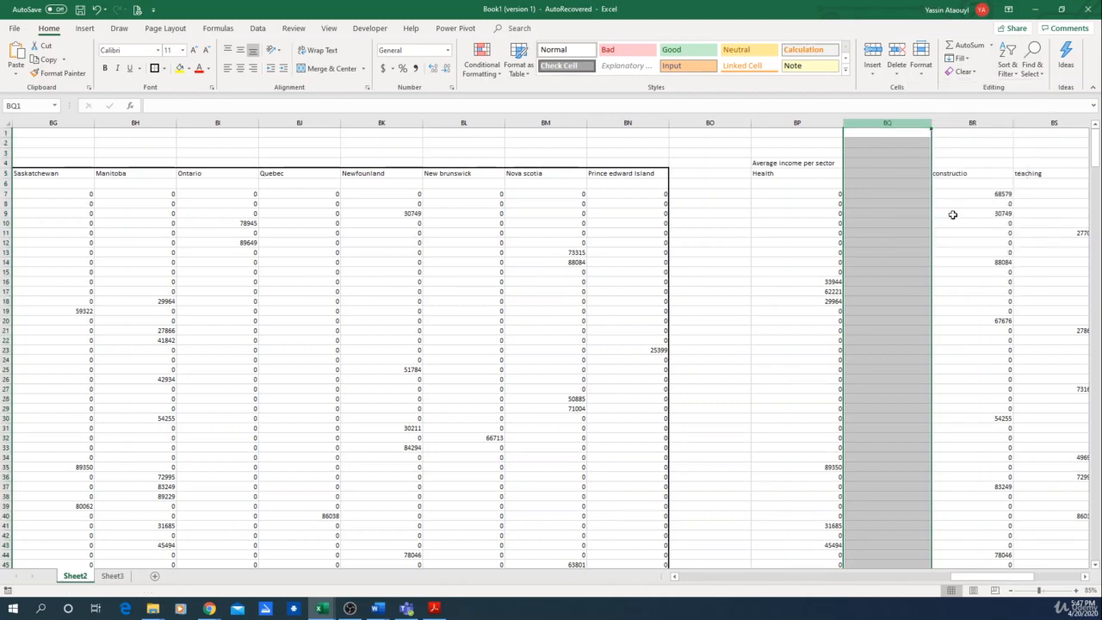
# Step: Examine the sector headings from Health in BP5 to agriculture in BU5 and the IF formulas in the agriculture column
pyautogui.press('Right')
pyautogui.press('Right')
pyautogui.press('Right')
pyautogui.press('Right')
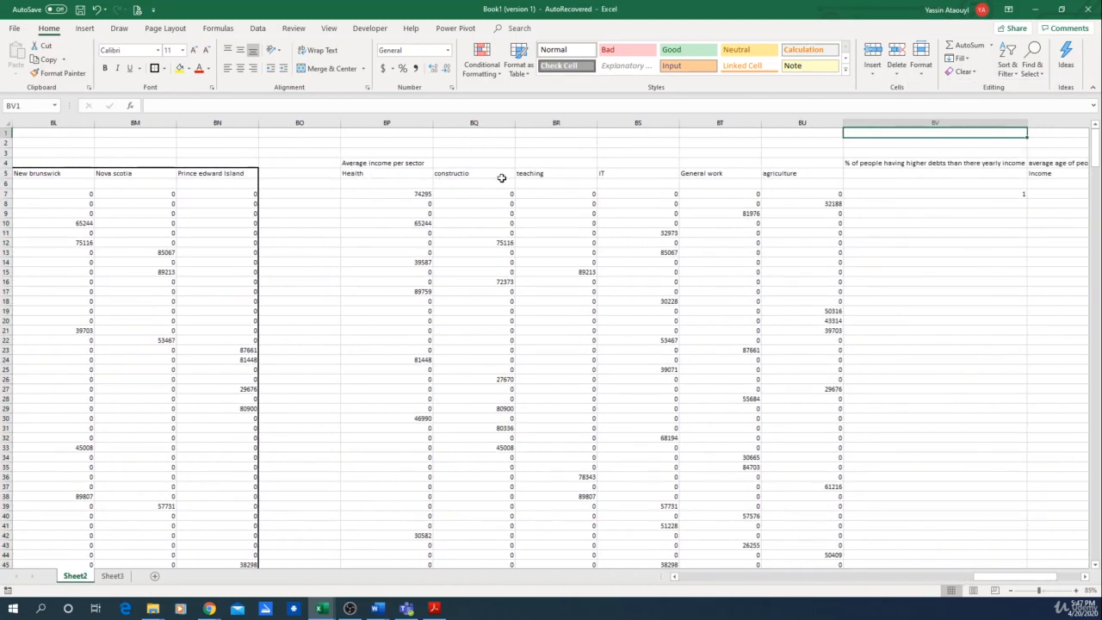
pyautogui.click(415, 175)
pyautogui.press('Right')
pyautogui.press('Right')
pyautogui.press('Right')
pyautogui.press('Right')
pyautogui.press('Right')
pyautogui.press('Down')
pyautogui.press('Down')
pyautogui.press('Down')
pyautogui.press('Down')
pyautogui.press('Down')
pyautogui.press('Down')
pyautogui.press('Down')
pyautogui.press('Down')
pyautogui.press('Down')
pyautogui.press('Down')
pyautogui.press('Down')
pyautogui.press('Down')
pyautogui.press('Down')
pyautogui.press('Down')
pyautogui.press('Down')
pyautogui.press('Down')
pyautogui.press('Down')
pyautogui.press('Down')
pyautogui.press('Down')
pyautogui.press('Down')
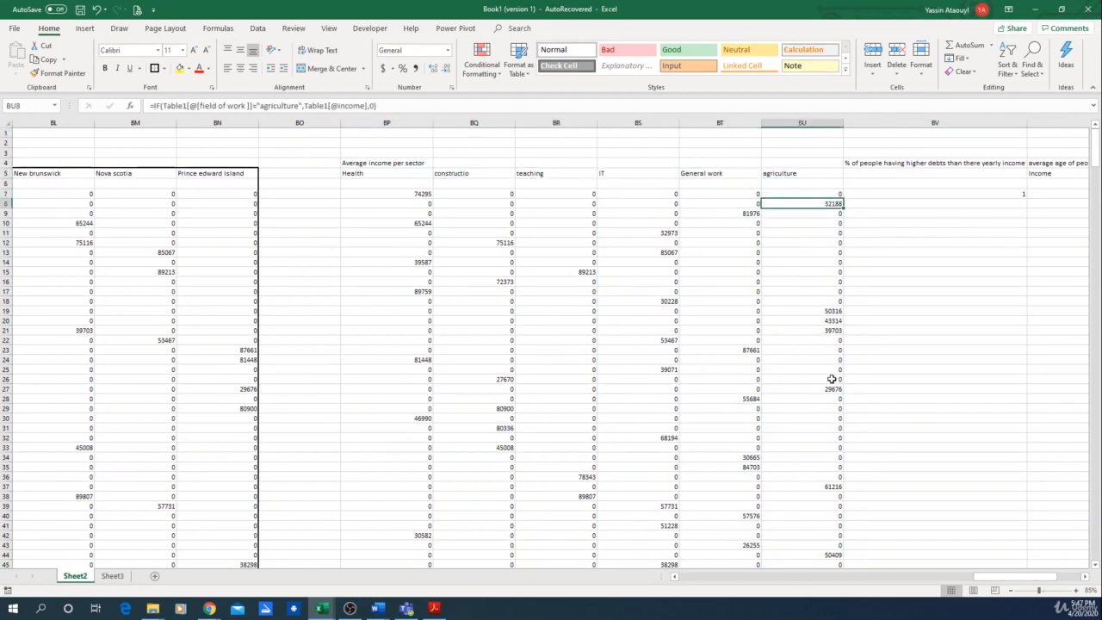
pyautogui.press('Down')
pyautogui.press('Down')
pyautogui.press('Down')
pyautogui.press('Down')
pyautogui.press('Down')
pyautogui.press('Down')
pyautogui.press('Down')
pyautogui.press('Down')
pyautogui.press('Down')
pyautogui.press('Down')
pyautogui.press('Down')
pyautogui.press('Down')
pyautogui.press('Down')
pyautogui.press('Down')
pyautogui.press('Down')
pyautogui.press('Down')
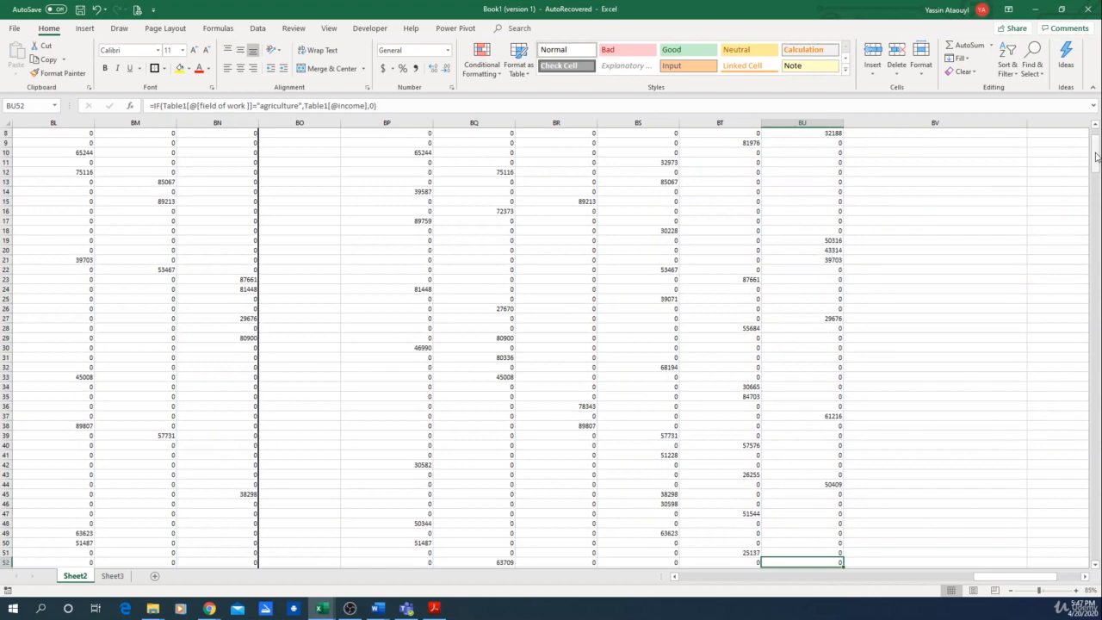
# Step: Fill the AVERAGEIF formula from BP501 across the other sectors to BU501
pyautogui.moveTo(1096, 148); pyautogui.dragTo(1094, 529)
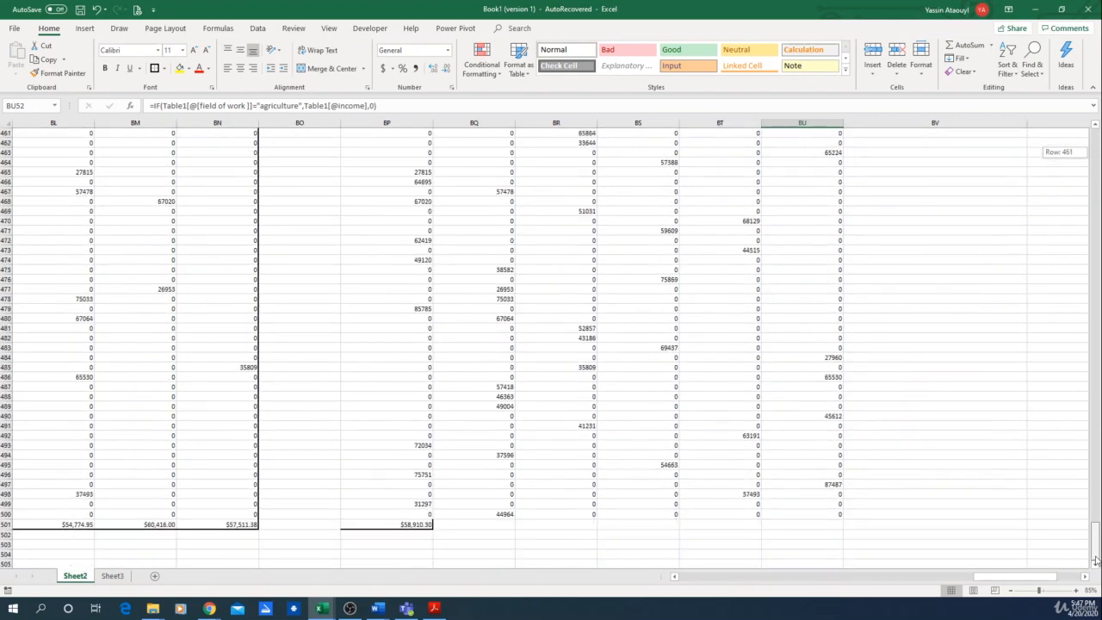
pyautogui.click(412, 524)
pyautogui.moveTo(432, 527); pyautogui.dragTo(836, 525)
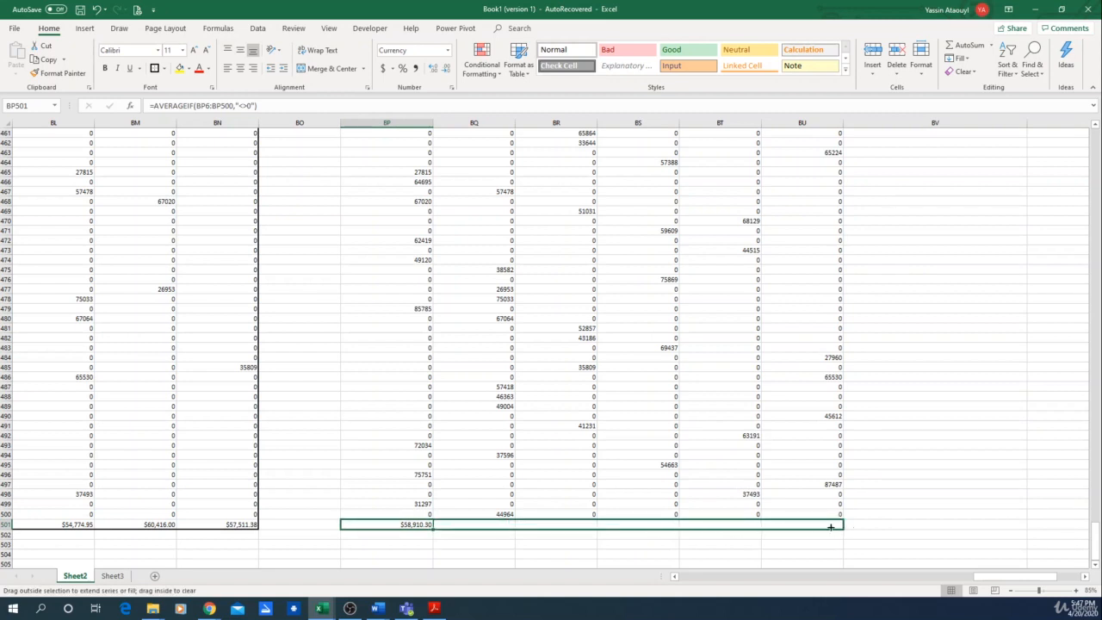
pyautogui.click(551, 554)
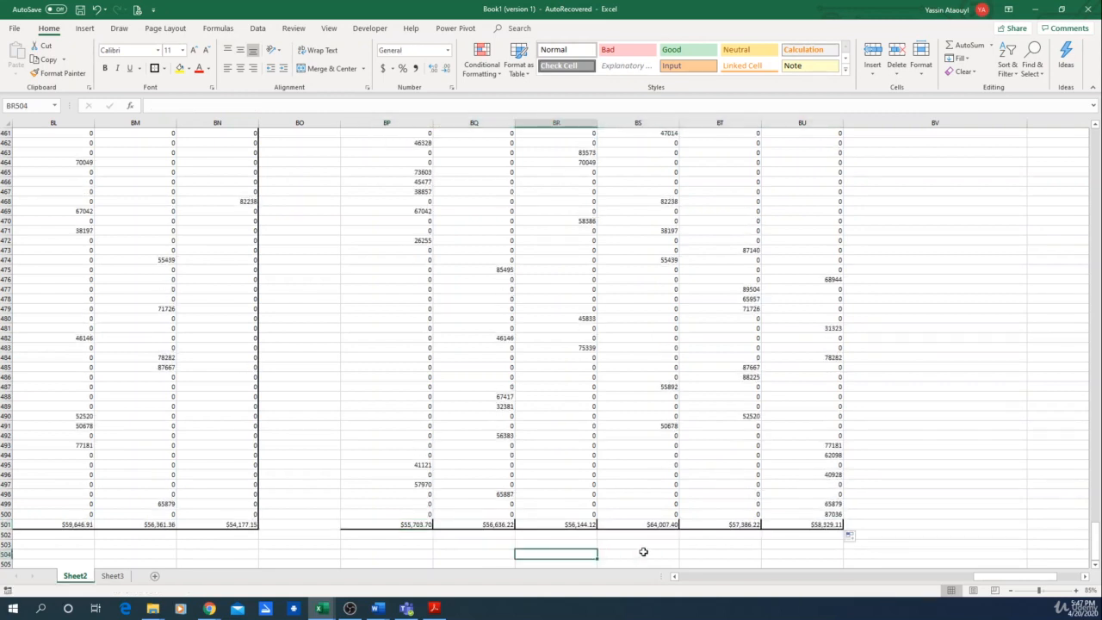
# Step: Add a thick outside border around the sector income block BP5:BU501
pyautogui.moveTo(1095, 538); pyautogui.dragTo(1097, 133)
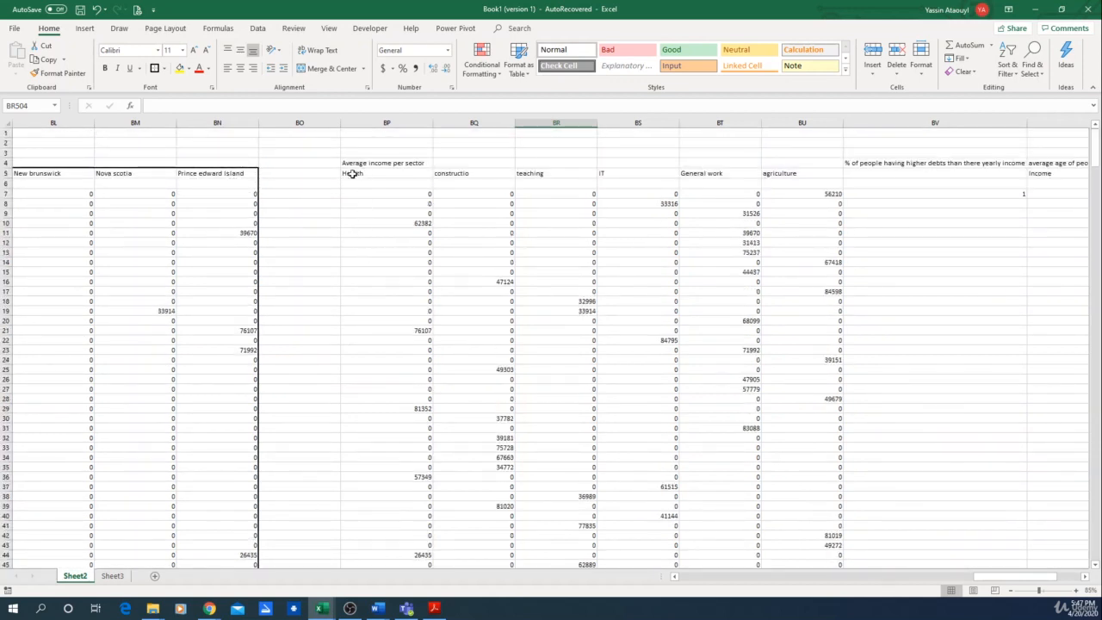
pyautogui.moveTo(352, 173)
pyautogui.mouseDown()
pyautogui.moveTo(755, 402)
pyautogui.moveTo(818, 573)
pyautogui.moveTo(801, 618)
pyautogui.moveTo(781, 511)
pyautogui.mouseUp()
pyautogui.hotkey('ctrl', 'BackSpace')
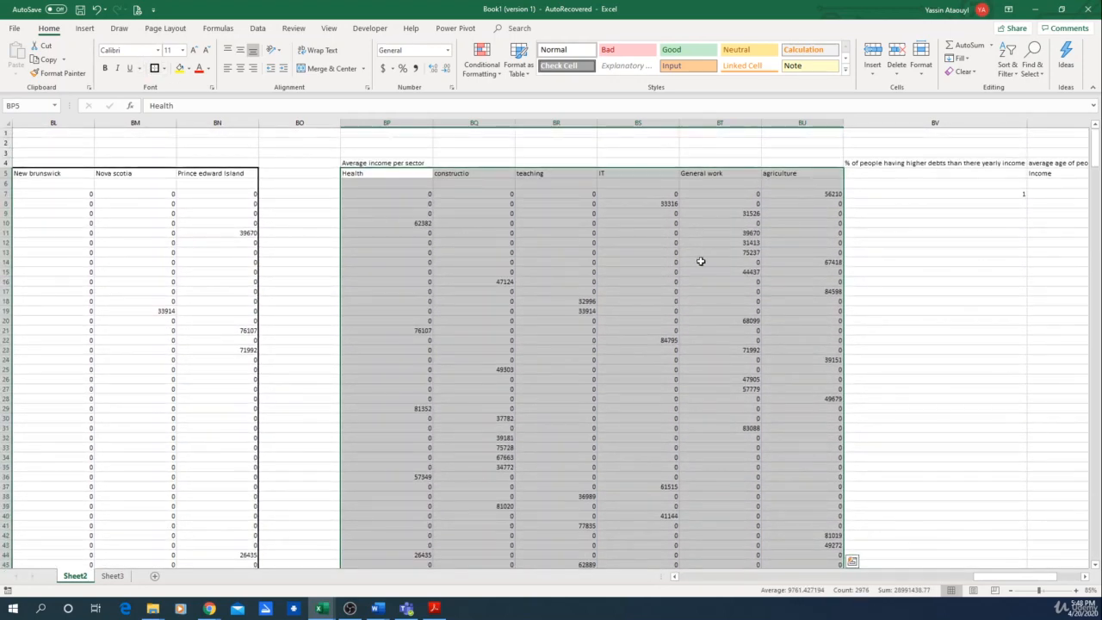
pyautogui.click(816, 262)
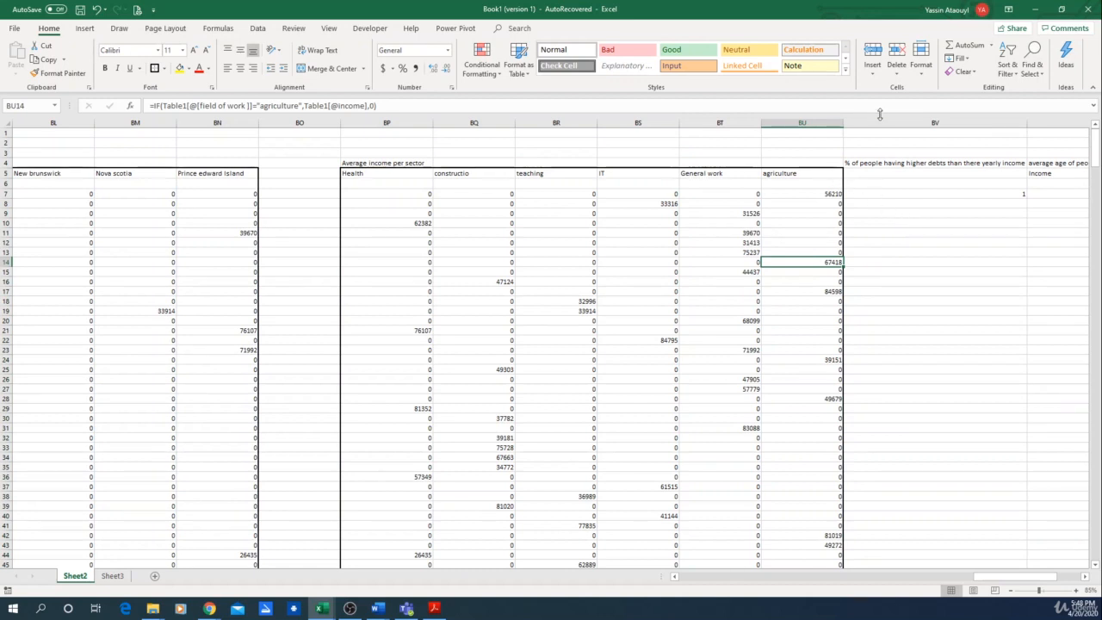
# Step: Insert a blank column BV between the agriculture column and the column on people with higher debts than yearly income
pyautogui.click(876, 123)
pyautogui.rightClick(868, 123)
pyautogui.click(906, 211)
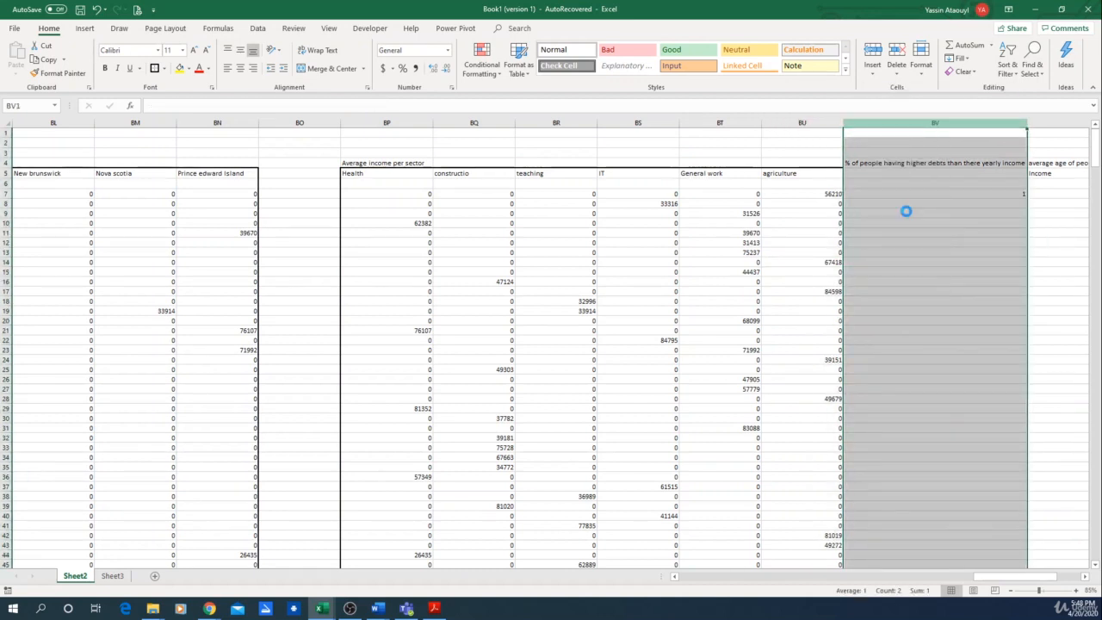
pyautogui.click(970, 204)
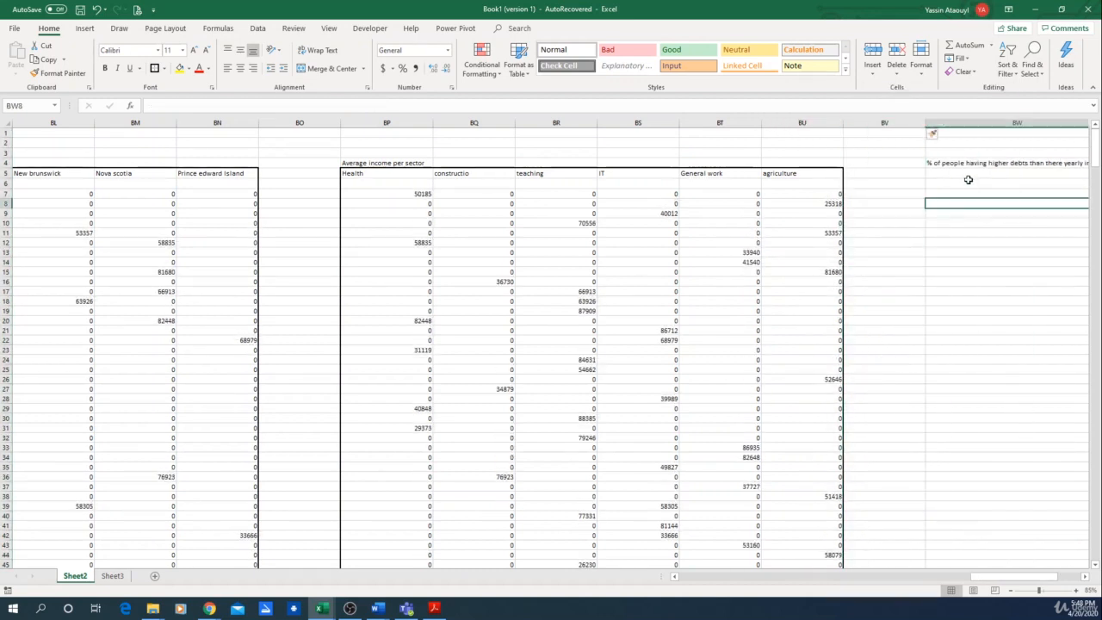
# Step: Insert a blank column between the higher-debts percentage column BW and the average age column
pyautogui.press('Right')
pyautogui.press('Right')
pyautogui.press('Right')
pyautogui.press('Right')
pyautogui.press('Left')
pyautogui.press('Left')
pyautogui.press('Left')
pyautogui.press('Left')
pyautogui.press('Left')
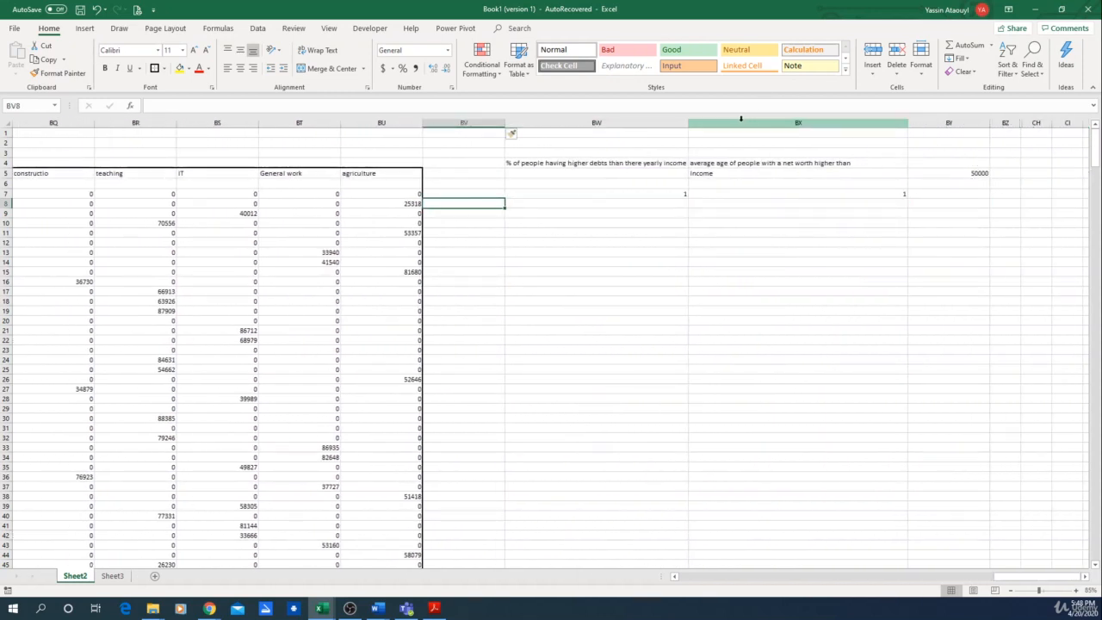
pyautogui.rightClick(741, 122)
pyautogui.click(775, 199)
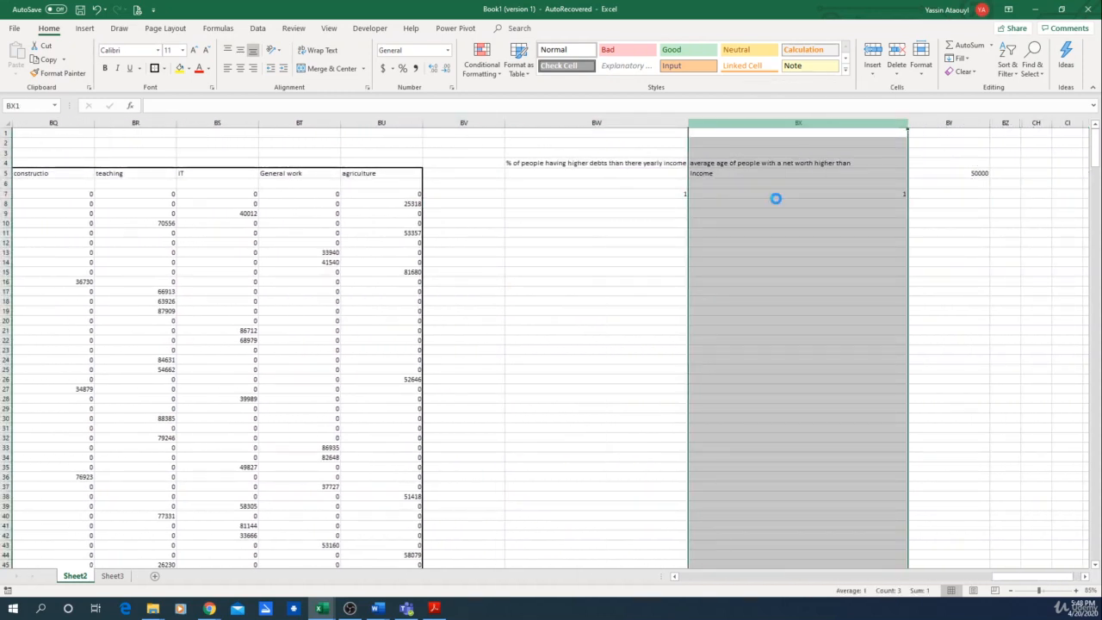
# Step: Try the formula =IF(U7>K7,1,0) in BW8 to flag debts above yearly income, and clear the cell
pyautogui.click(561, 163)
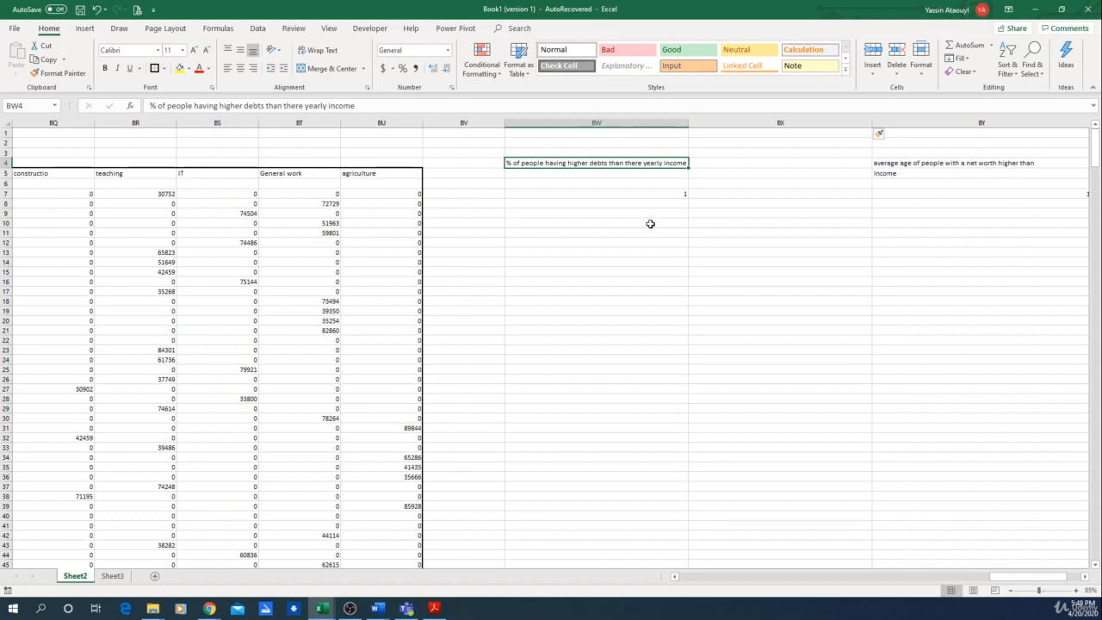
pyautogui.press('Down')
pyautogui.press('Down')
pyautogui.press('Down')
pyautogui.press('Down')
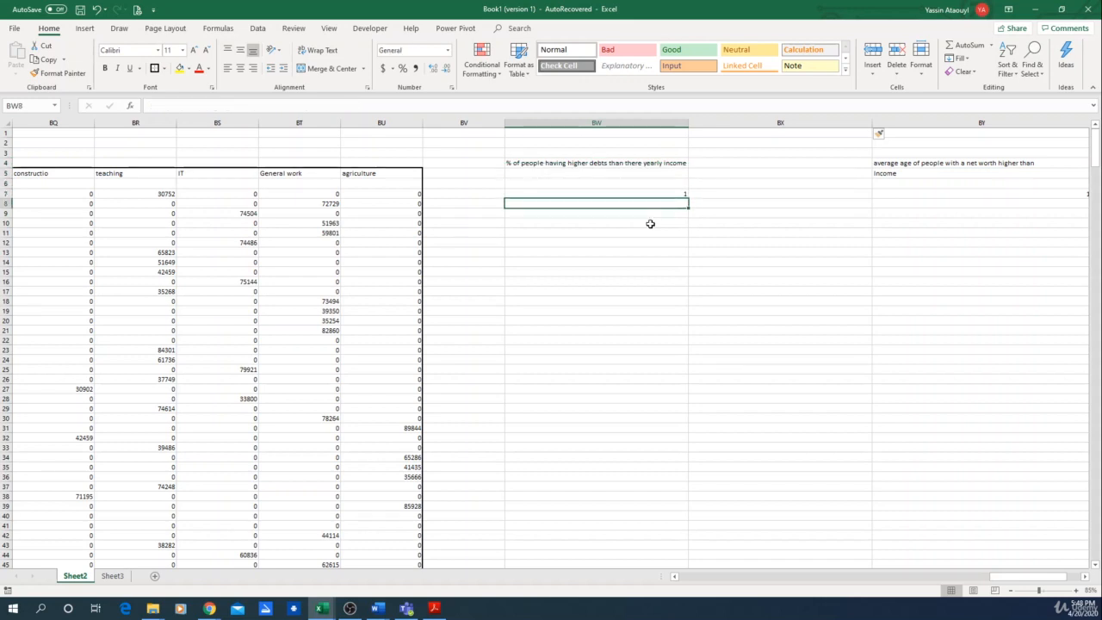
pyautogui.write('=')
pyautogui.moveTo(1029, 577); pyautogui.dragTo(703, 581)
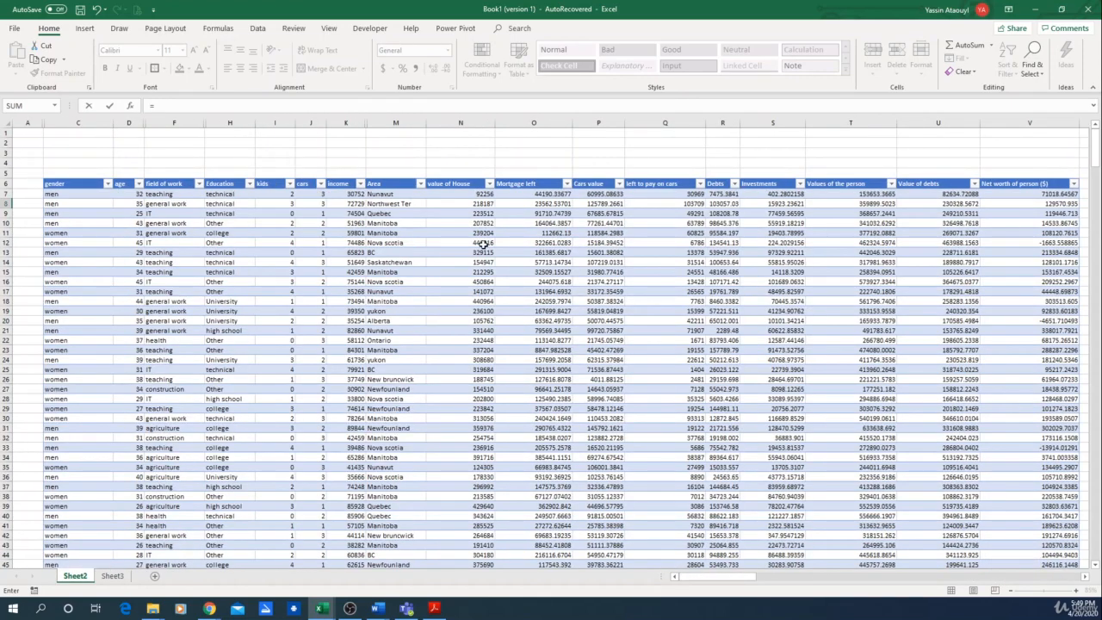
pyautogui.click(172, 103)
pyautogui.write('if')
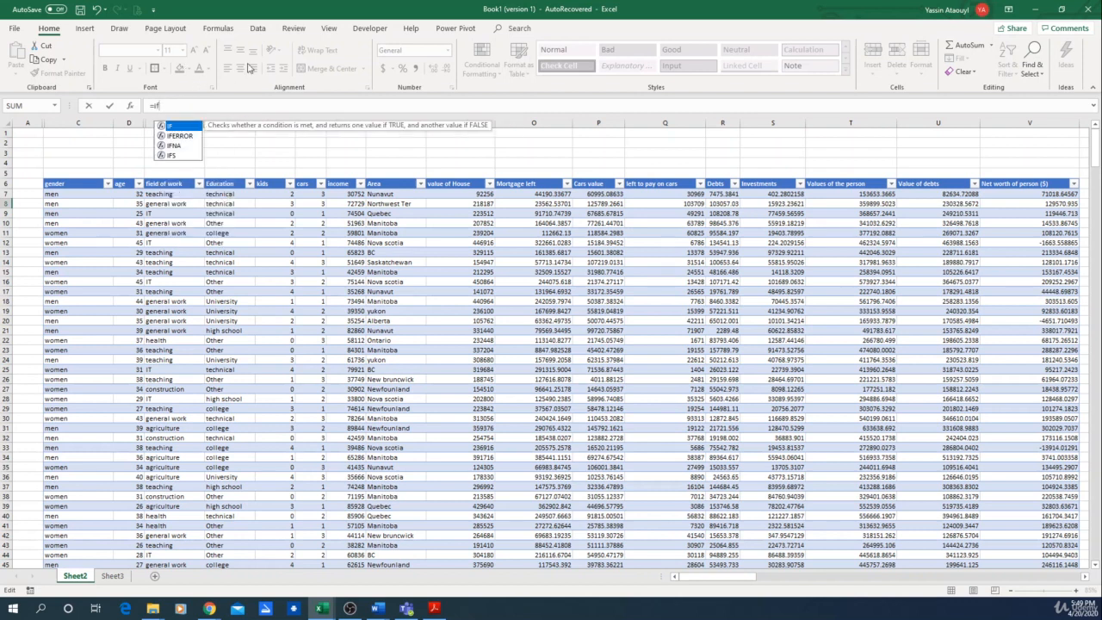
pyautogui.press('Tab')
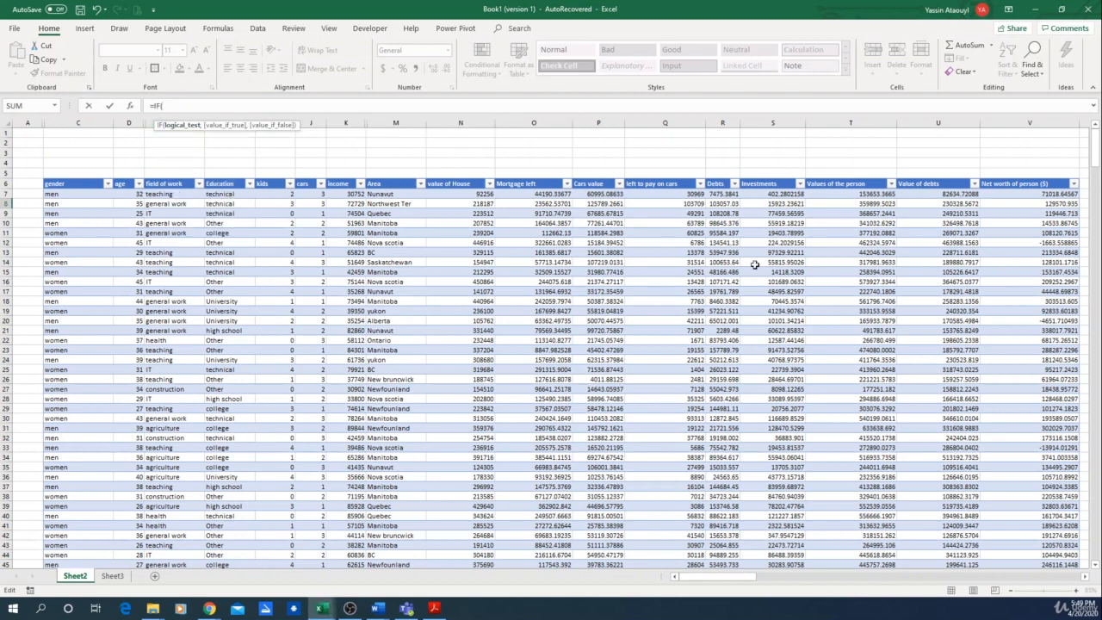
pyautogui.moveTo(730, 582); pyautogui.dragTo(736, 579)
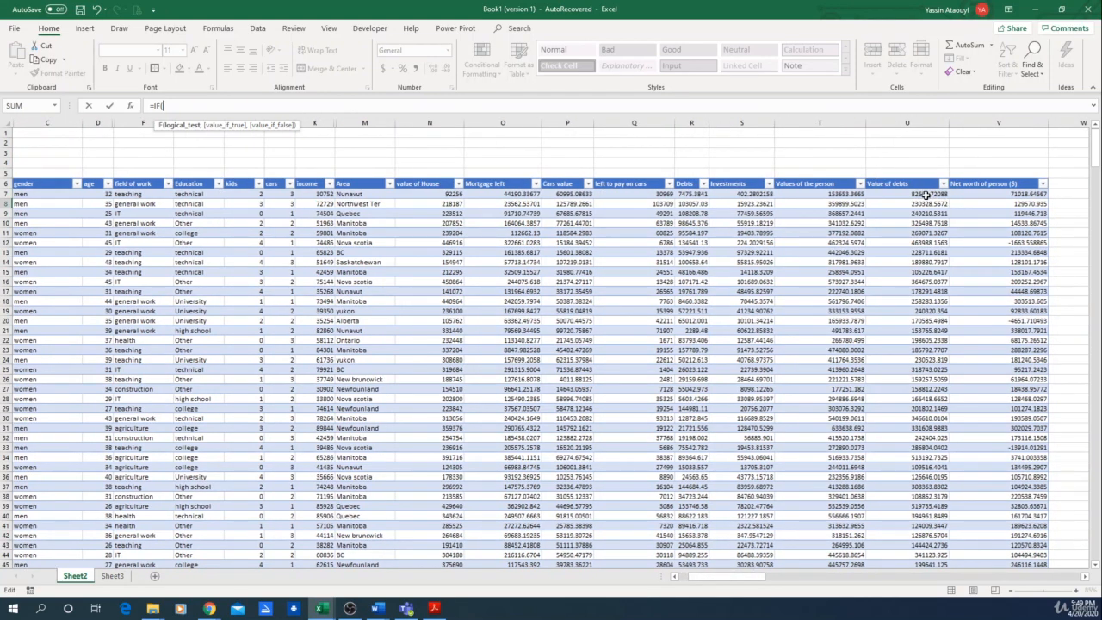
pyautogui.click(926, 195)
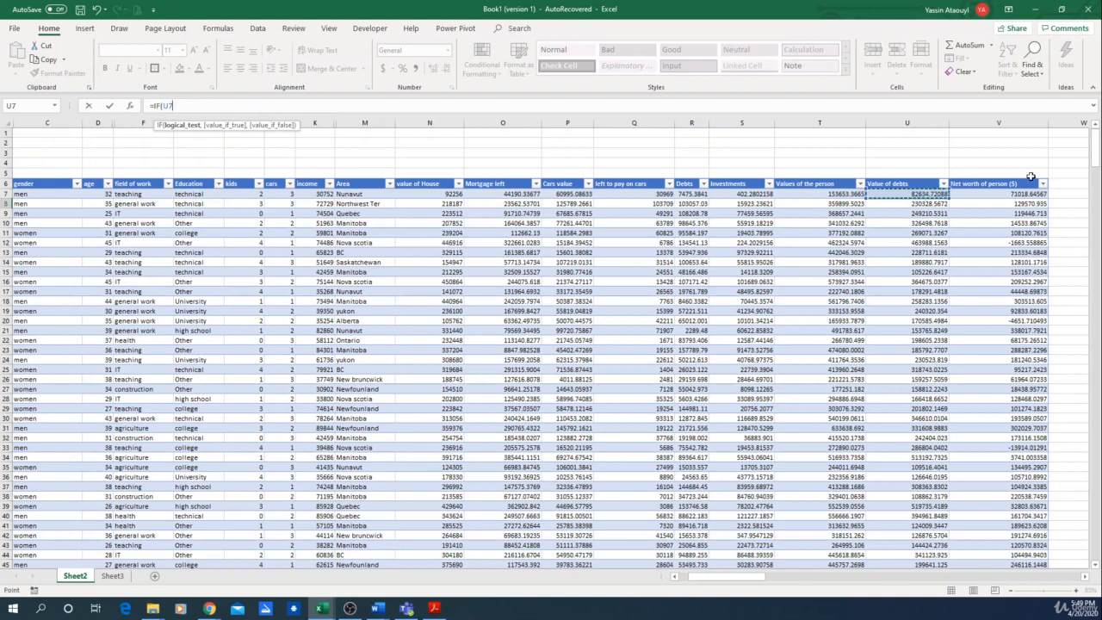
pyautogui.write('>')
pyautogui.click(311, 193)
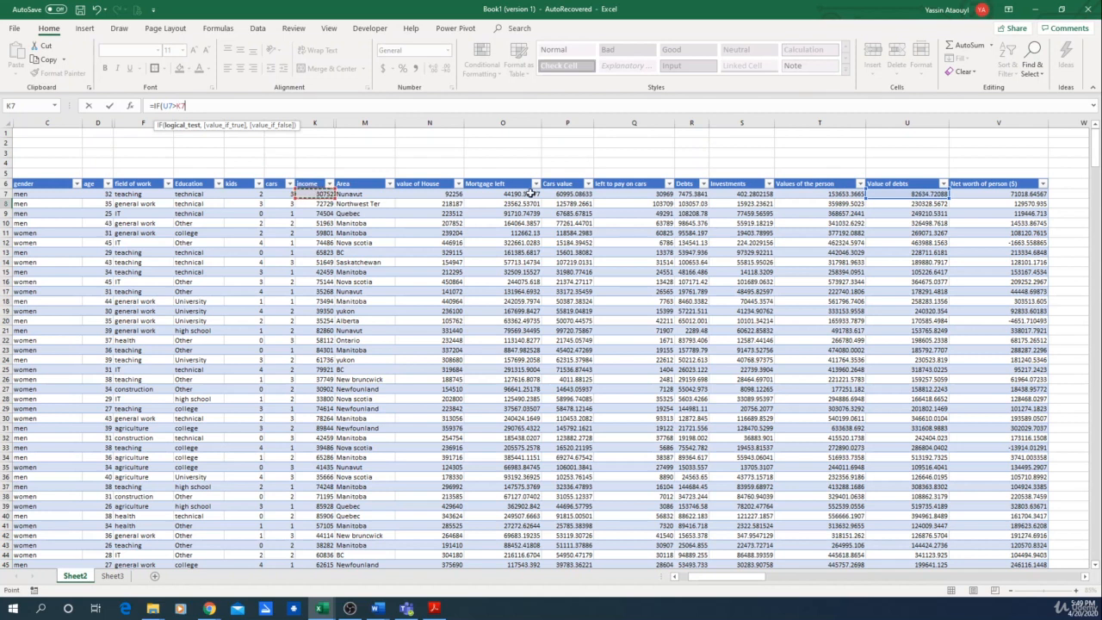
pyautogui.write(',')
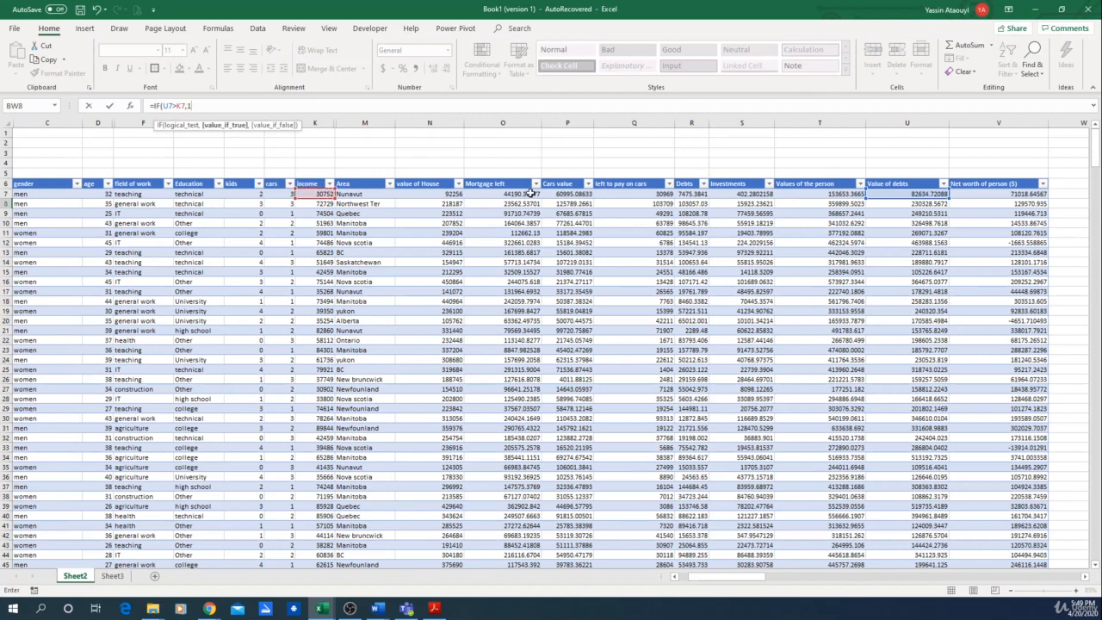
pyautogui.write('1,0)')
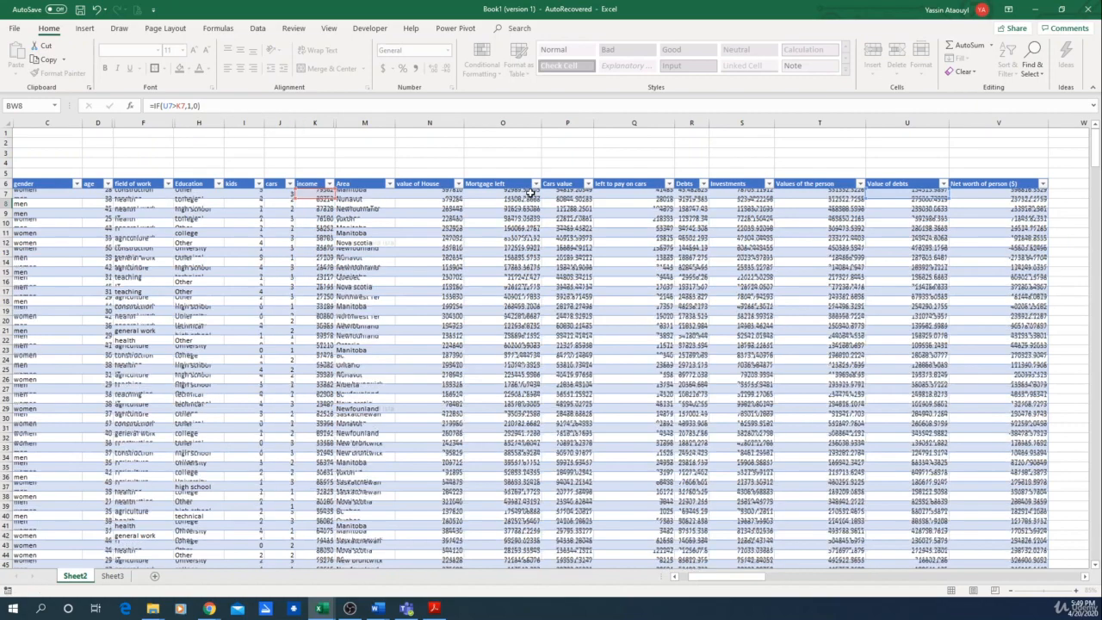
pyautogui.press('Return')
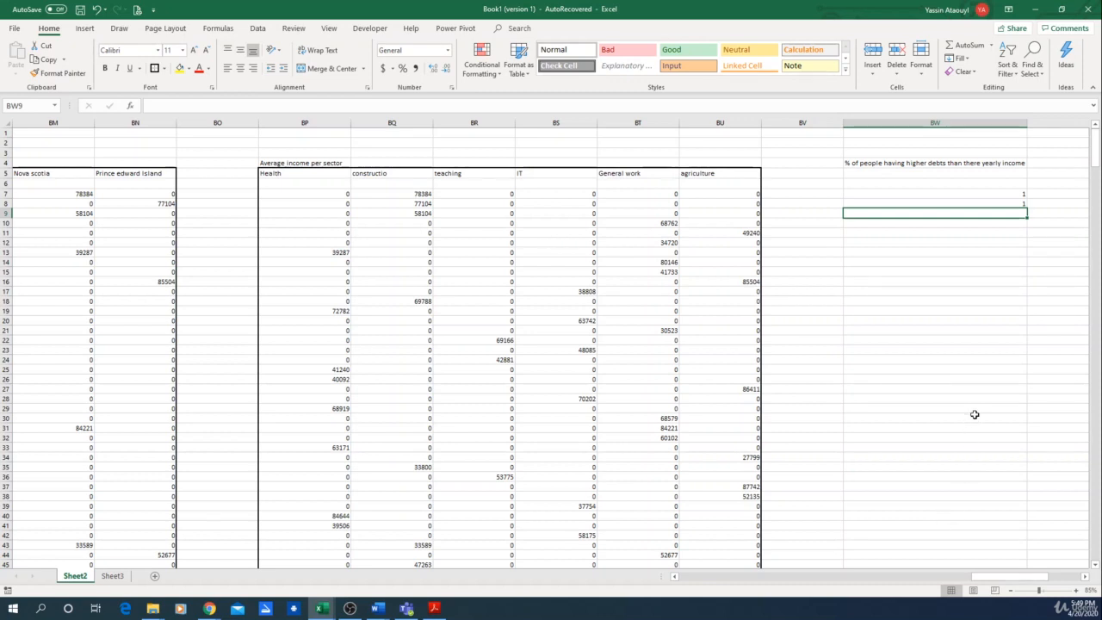
pyautogui.click(1004, 202)
pyautogui.press('Delete')
# Step: Fill the IF formula from BW7 down to BW500, clearing the extra copy in BW501
pyautogui.click(1022, 194)
pyautogui.moveTo(1023, 195); pyautogui.dragTo(996, 520)
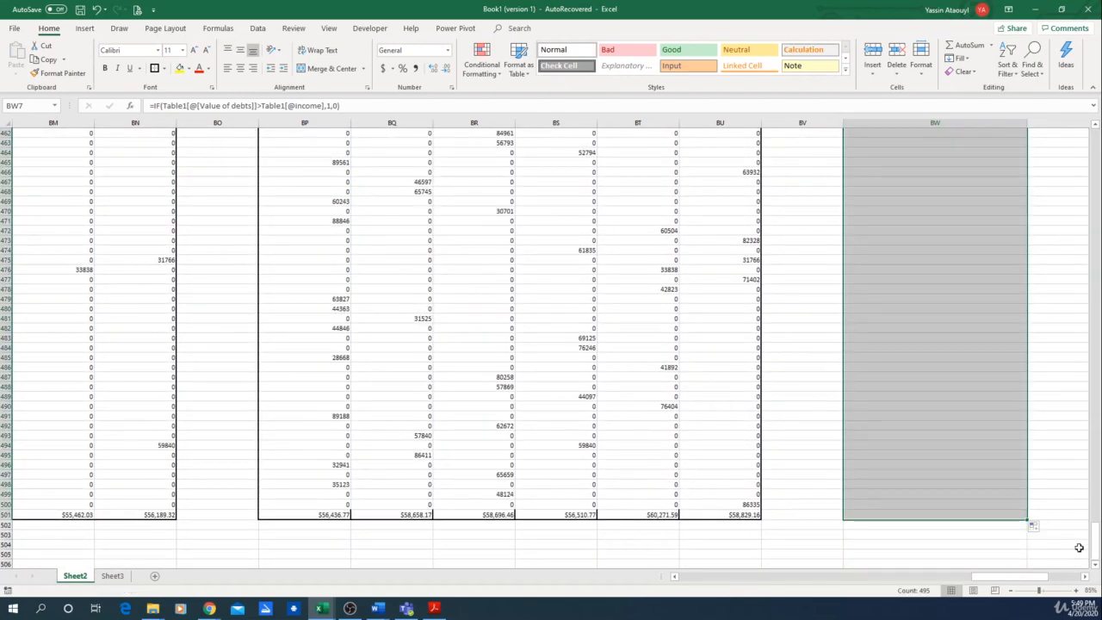
pyautogui.click(962, 545)
pyautogui.click(959, 514)
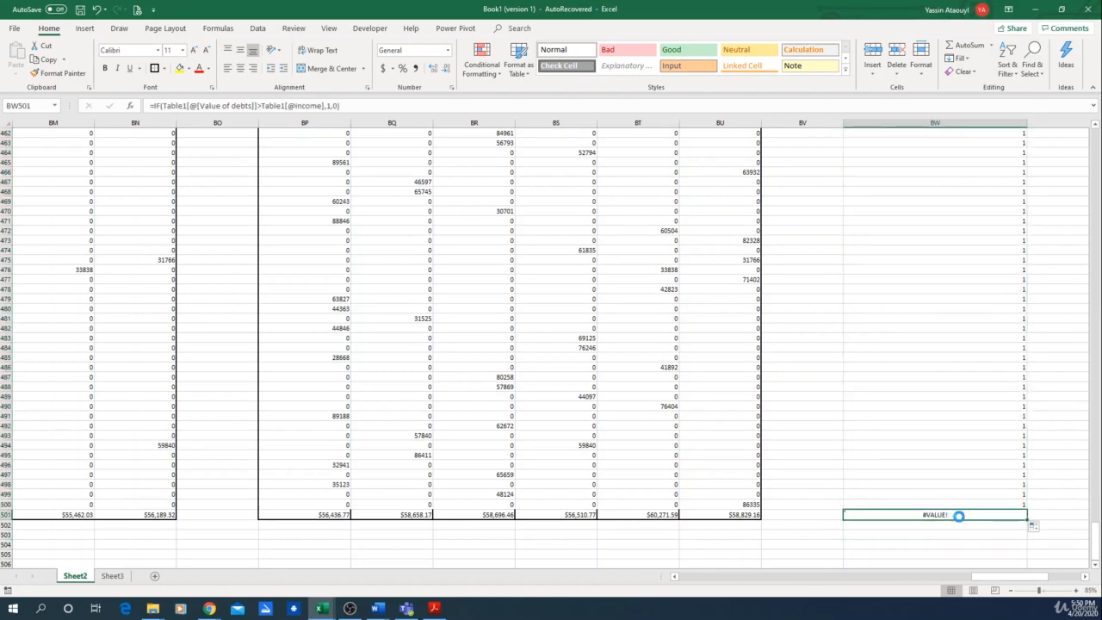
pyautogui.press('Delete')
# Step: Examine the debt flags in column BW from the last rows back up to the heading
pyautogui.scroll(2, 1025, 381)
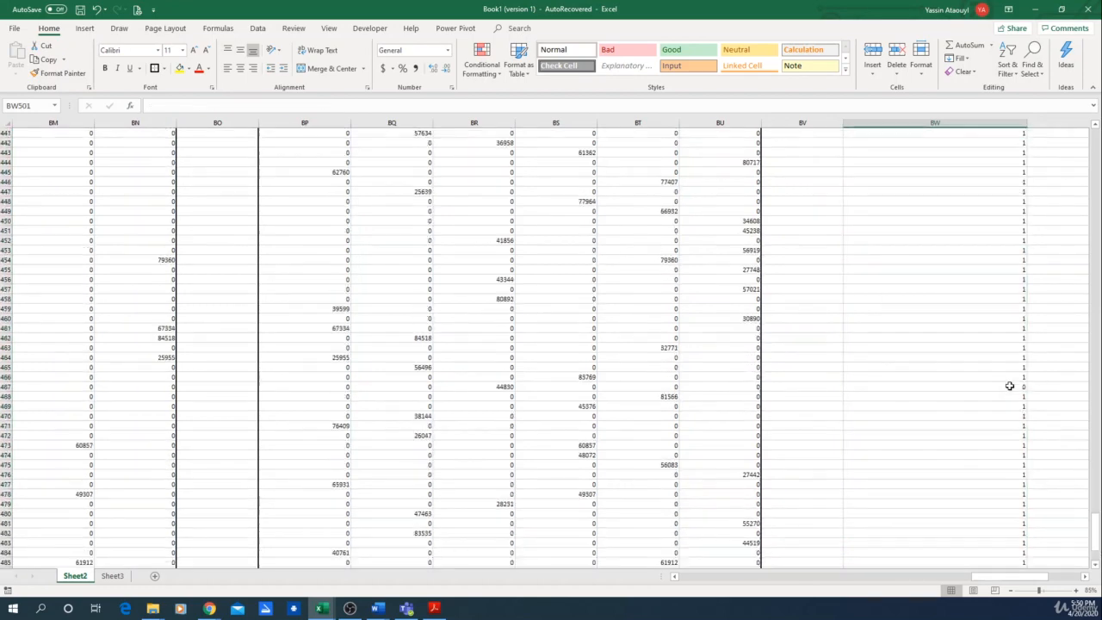
pyautogui.moveTo(1095, 549); pyautogui.dragTo(1060, 148)
pyautogui.press('Right')
pyautogui.press('Right')
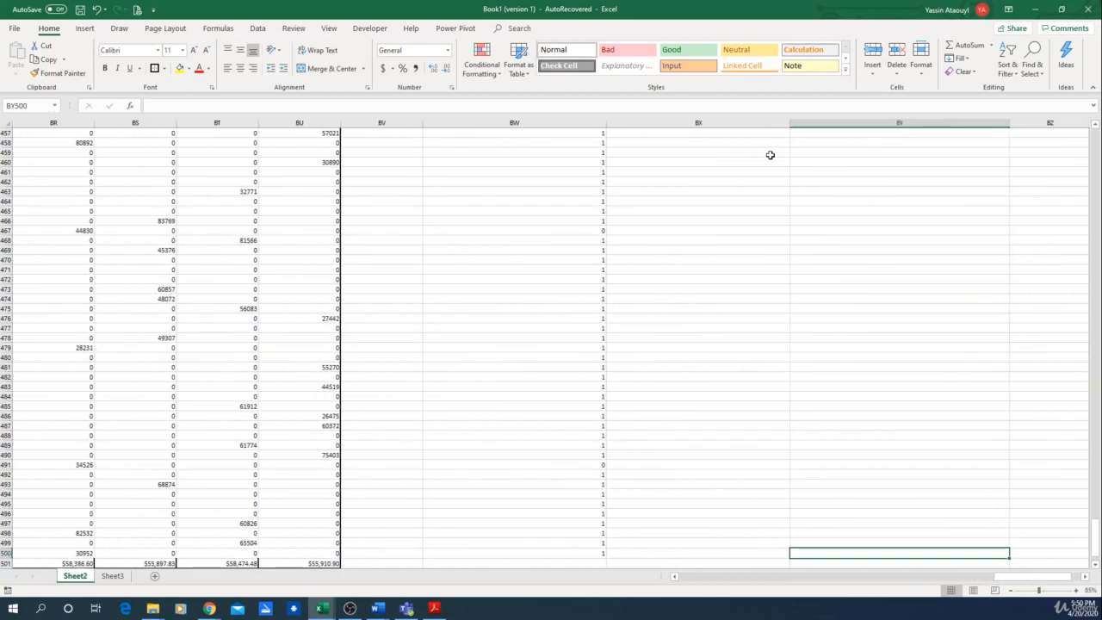
pyautogui.press('Up')
pyautogui.press('Up')
pyautogui.press('Up')
pyautogui.press('Up')
pyautogui.press('Up')
pyautogui.press('Up')
pyautogui.press('Up')
pyautogui.press('Left')
pyautogui.press('Up')
pyautogui.press('Up')
pyautogui.press('Up')
pyautogui.press('Up')
pyautogui.press('Up')
pyautogui.press('Up')
pyautogui.press('Up')
pyautogui.press('Up')
pyautogui.press('Up')
pyautogui.press('Up')
pyautogui.press('Up')
pyautogui.press('Up')
pyautogui.press('Up')
pyautogui.press('Up')
pyautogui.press('Up')
pyautogui.press('Up')
pyautogui.press('Up')
pyautogui.press('Up')
pyautogui.press('Up')
pyautogui.press('Up')
pyautogui.press('Up')
pyautogui.press('Up')
pyautogui.press('Up')
pyautogui.press('Up')
pyautogui.press('Up')
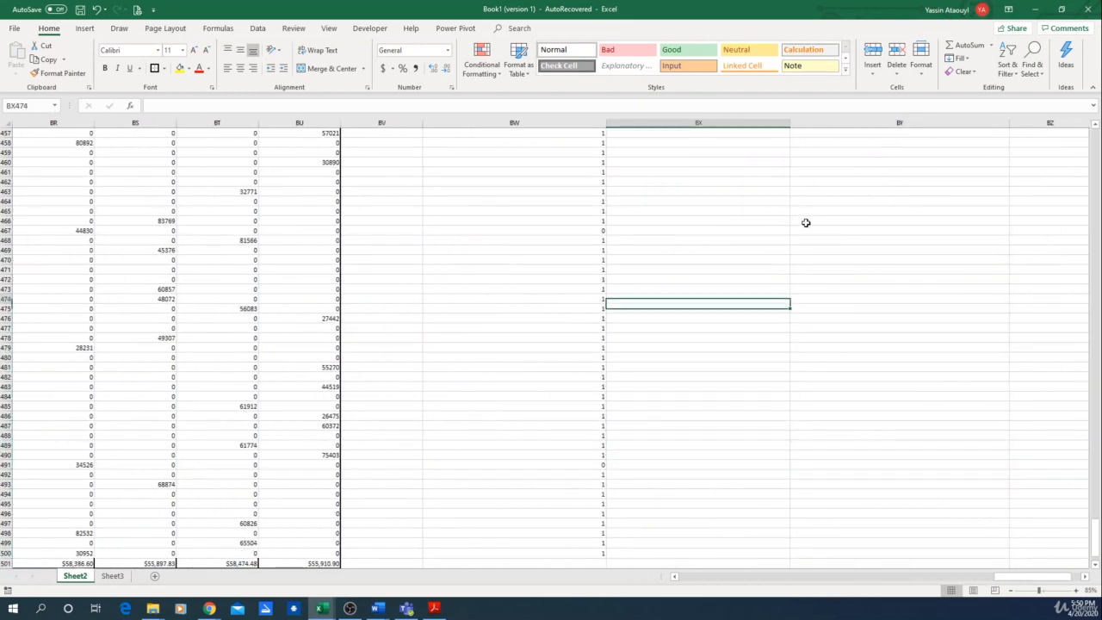
pyautogui.press('Up')
pyautogui.press('Up')
pyautogui.press('Up')
pyautogui.press('Up')
pyautogui.press('Up')
pyautogui.press('Up')
pyautogui.press('Up')
pyautogui.press('Up')
pyautogui.press('Up')
pyautogui.press('Up')
pyautogui.press('Up')
pyautogui.press('Up')
pyautogui.press('Up')
pyautogui.press('Up')
pyautogui.press('Up')
pyautogui.press('Up')
pyautogui.press('Up')
pyautogui.press('Up')
pyautogui.press('Up')
pyautogui.press('Up')
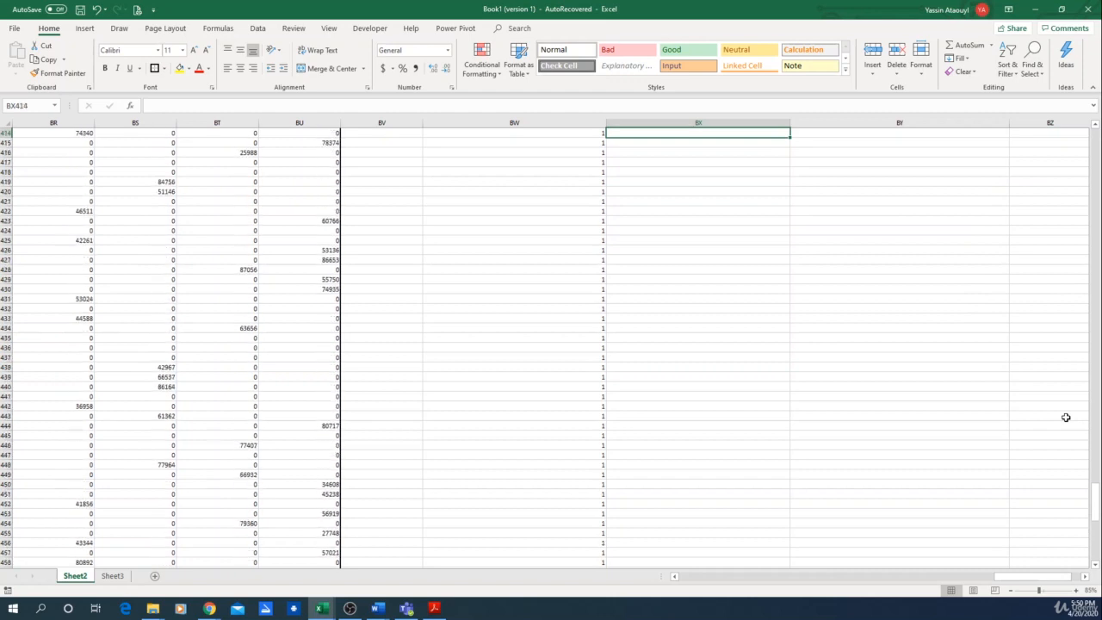
pyautogui.scroll(15, 717, 347)
pyautogui.press('Up')
pyautogui.press('Up')
pyautogui.press('Up')
pyautogui.press('Up')
pyautogui.press('Up')
pyautogui.press('Up')
pyautogui.press('Up')
pyautogui.press('Up')
pyautogui.press('Up')
pyautogui.press('Up')
pyautogui.press('Up')
pyautogui.scroll(7, 722, 345)
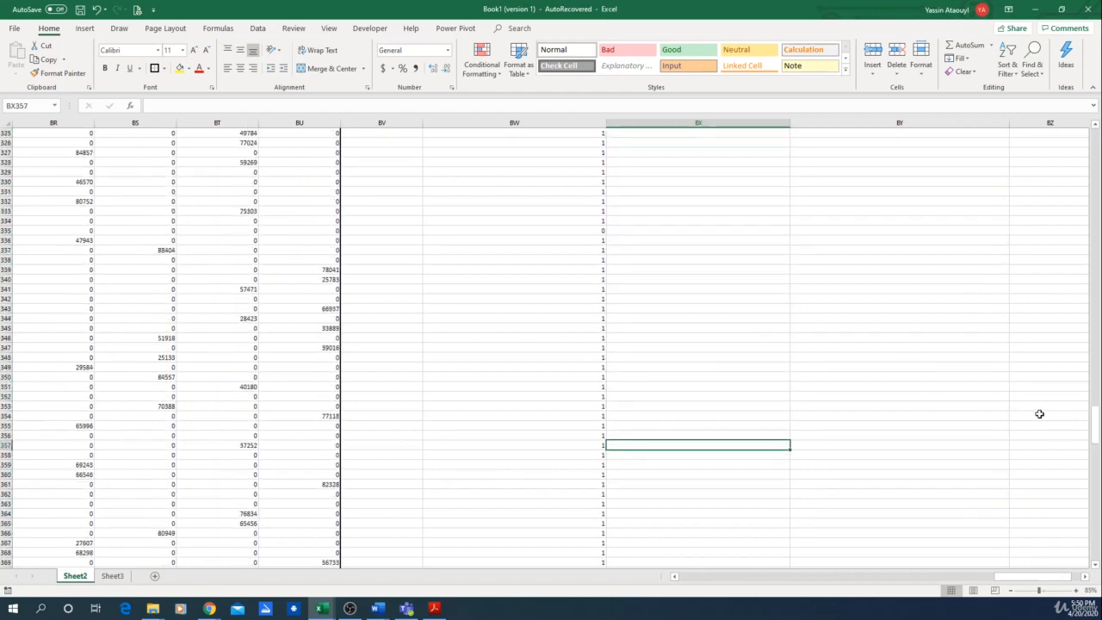
pyautogui.moveTo(1095, 432); pyautogui.dragTo(1096, 371)
pyautogui.moveTo(1081, 130); pyautogui.dragTo(1084, 128)
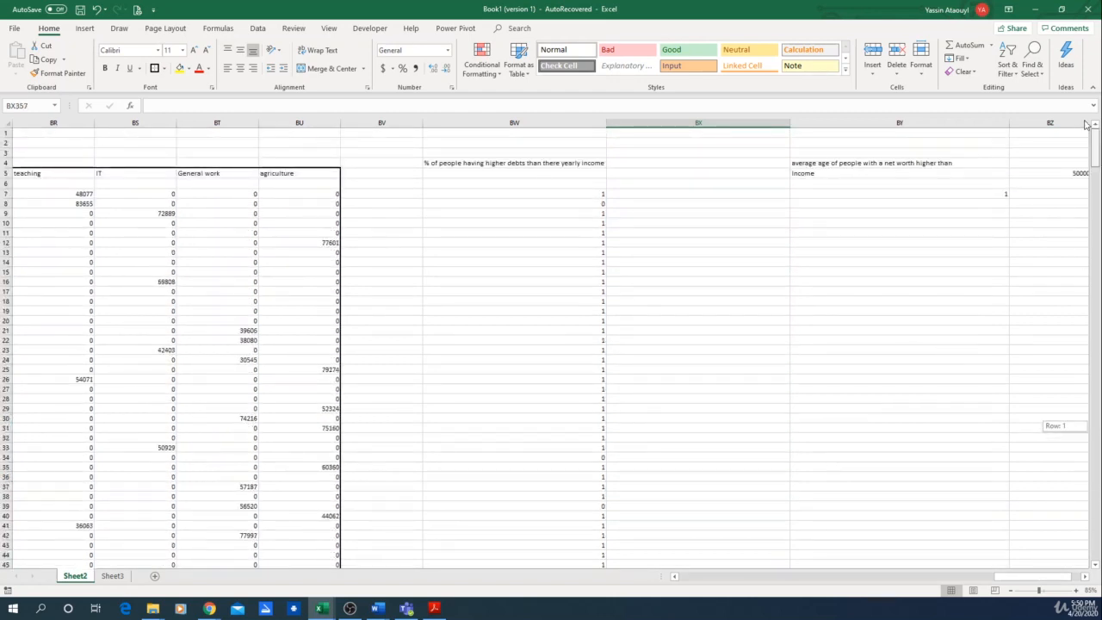
# Step: Begin a formula in BX4, beside the higher-debts heading, with the sum of the flags in BW7:BW500
pyautogui.click(649, 181)
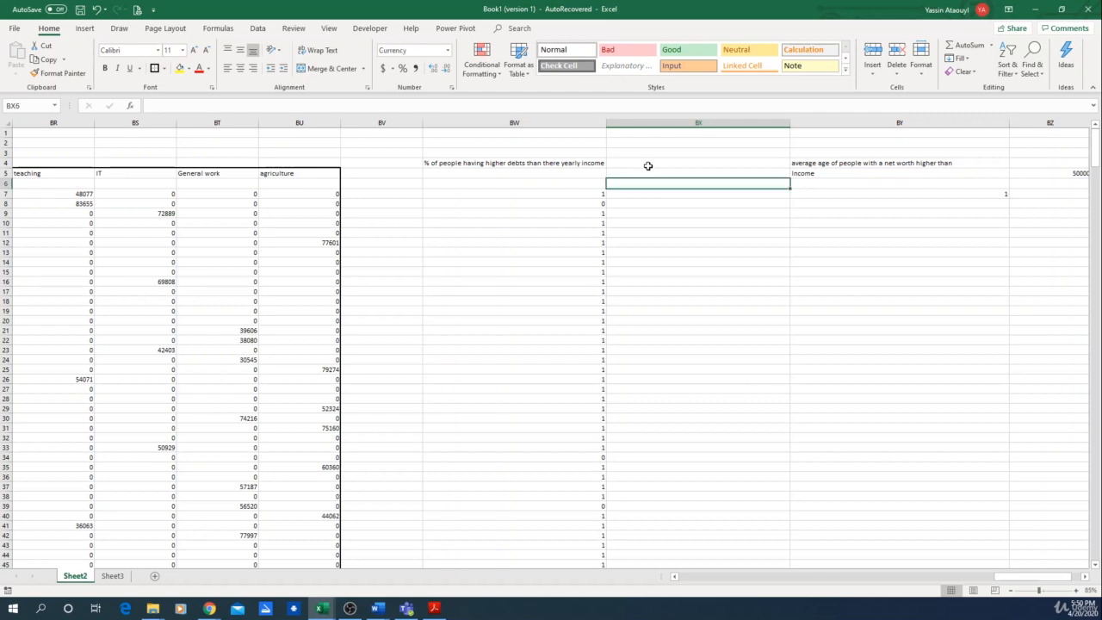
pyautogui.click(649, 165)
pyautogui.click(573, 170)
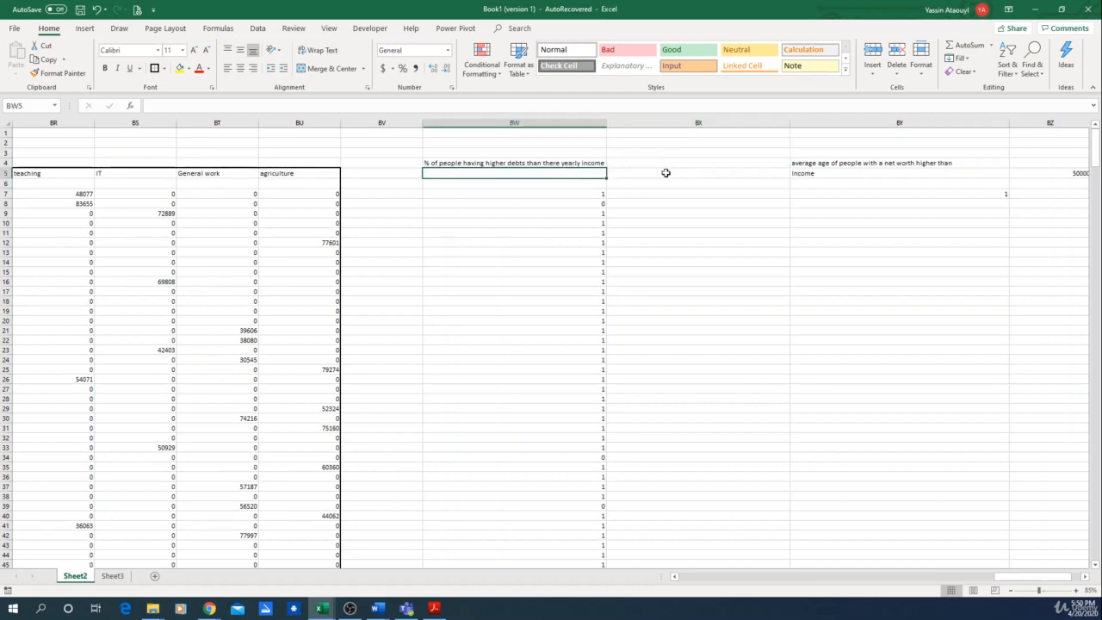
pyautogui.click(662, 164)
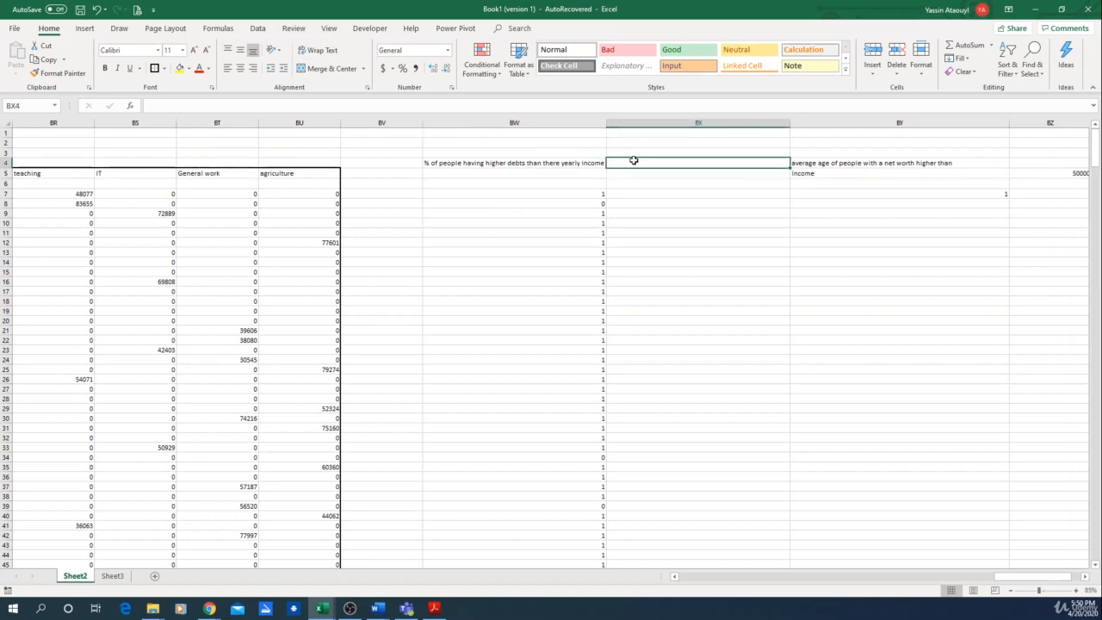
pyautogui.write('=')
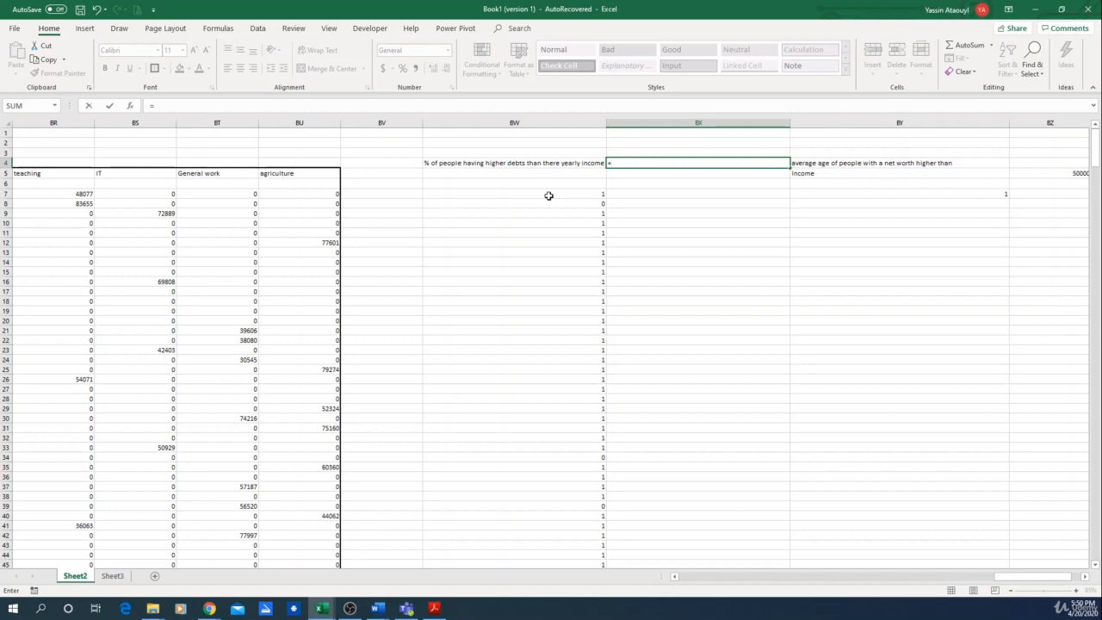
pyautogui.moveTo(548, 195); pyautogui.dragTo(551, 509)
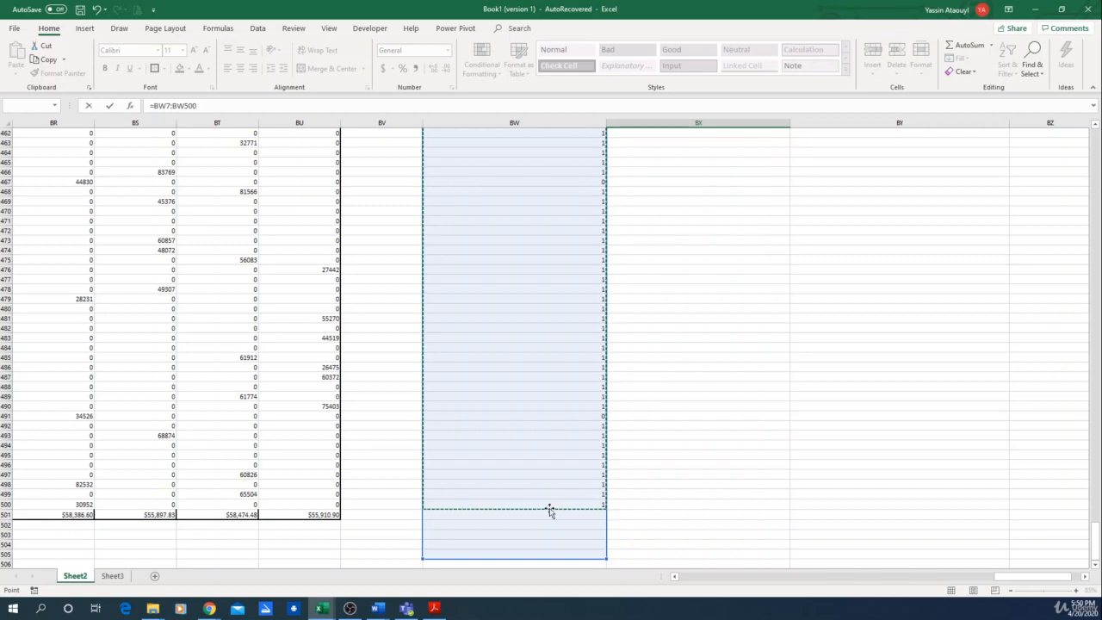
pyautogui.click(156, 106)
pyautogui.write('sum')
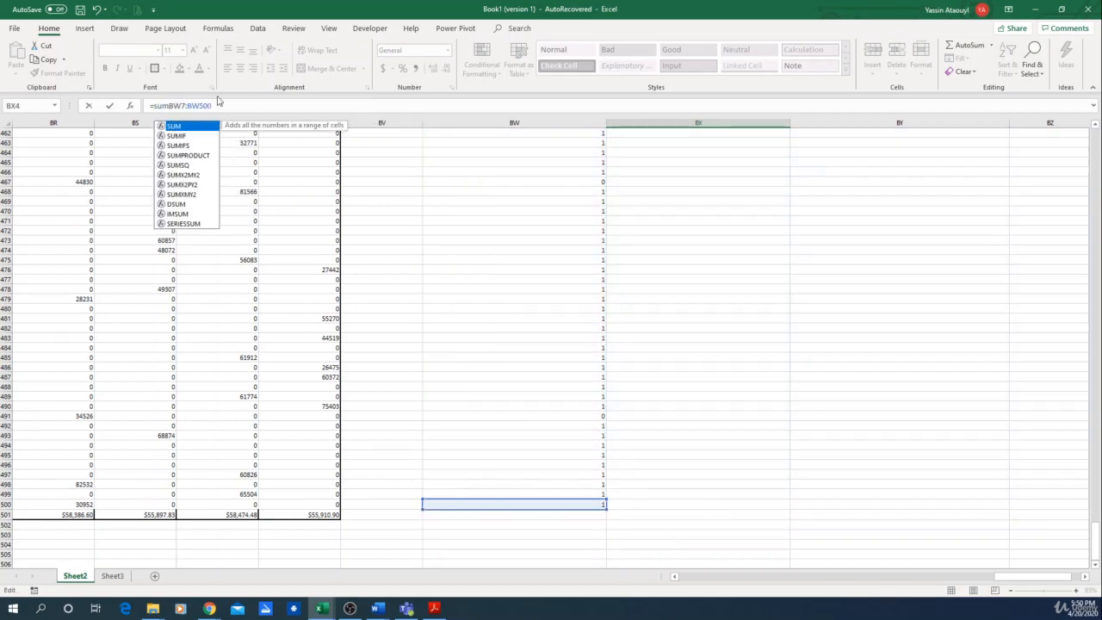
pyautogui.write('(')
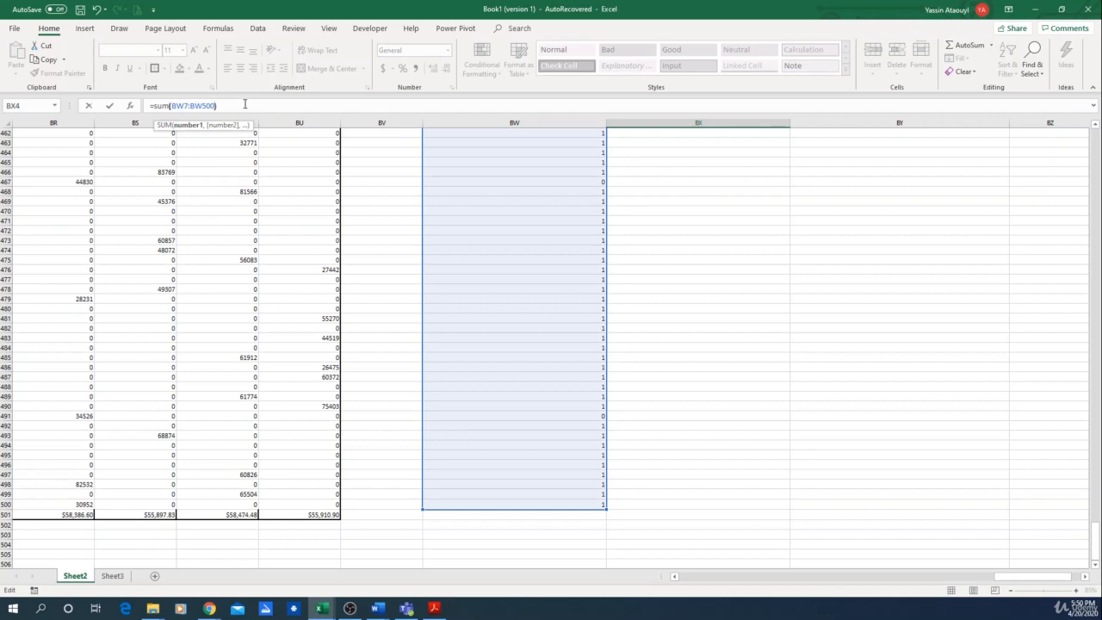
pyautogui.write(')')
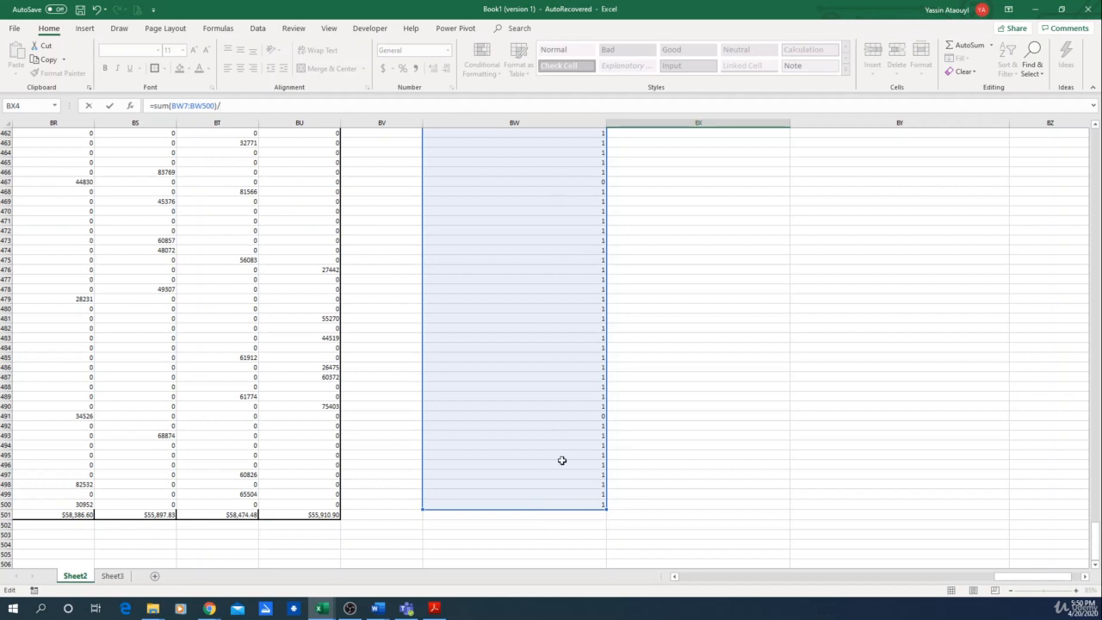
# Step: Divide the sum in BX4 by COUNT(BW7:BW500) to complete the share of people with higher debts
pyautogui.write('cou')
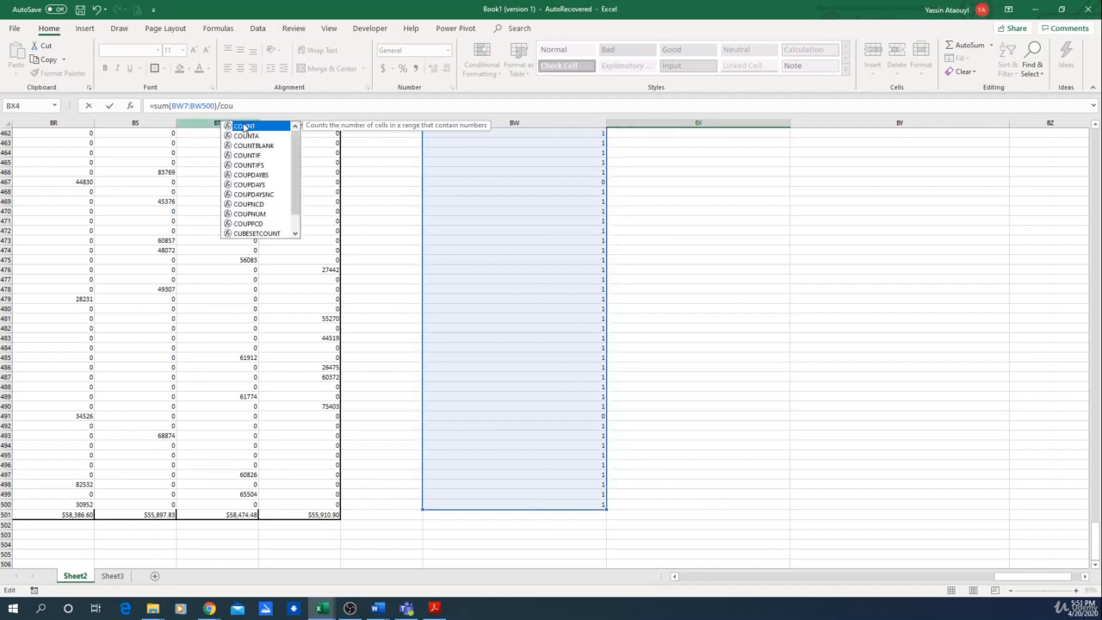
pyautogui.press('Tab')
pyautogui.moveTo(558, 505); pyautogui.dragTo(524, 152)
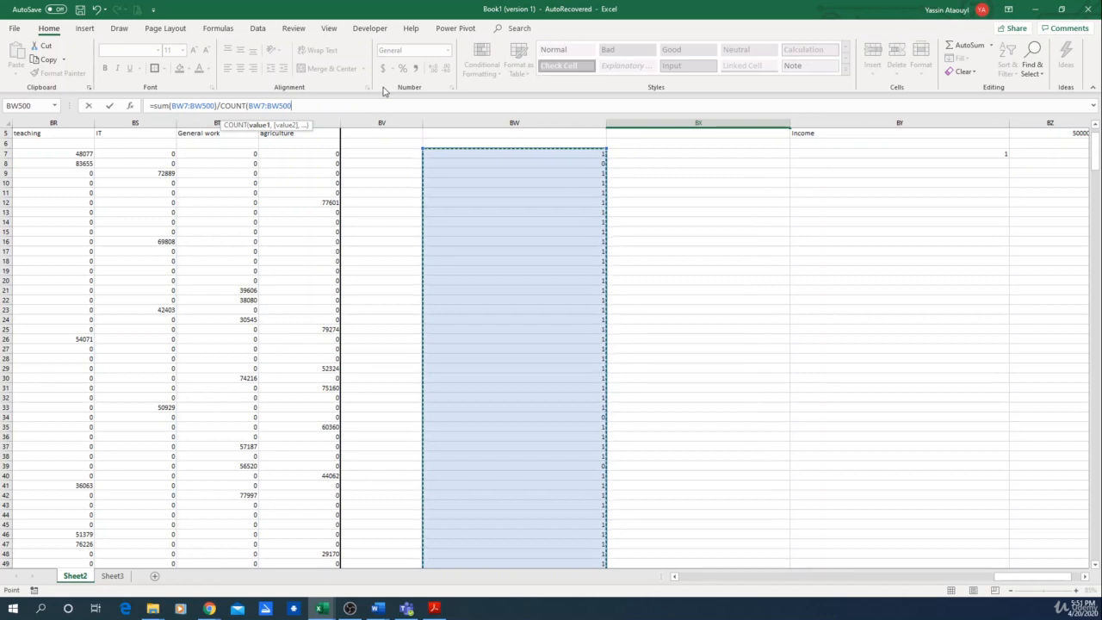
pyautogui.write(')')
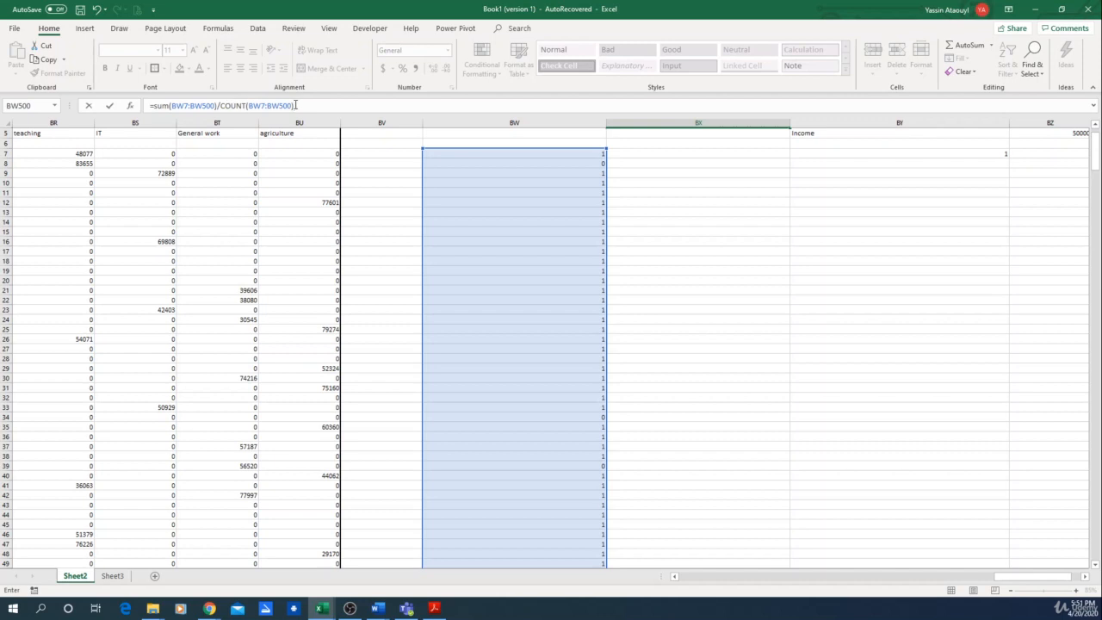
pyautogui.scroll(2, 654, 456)
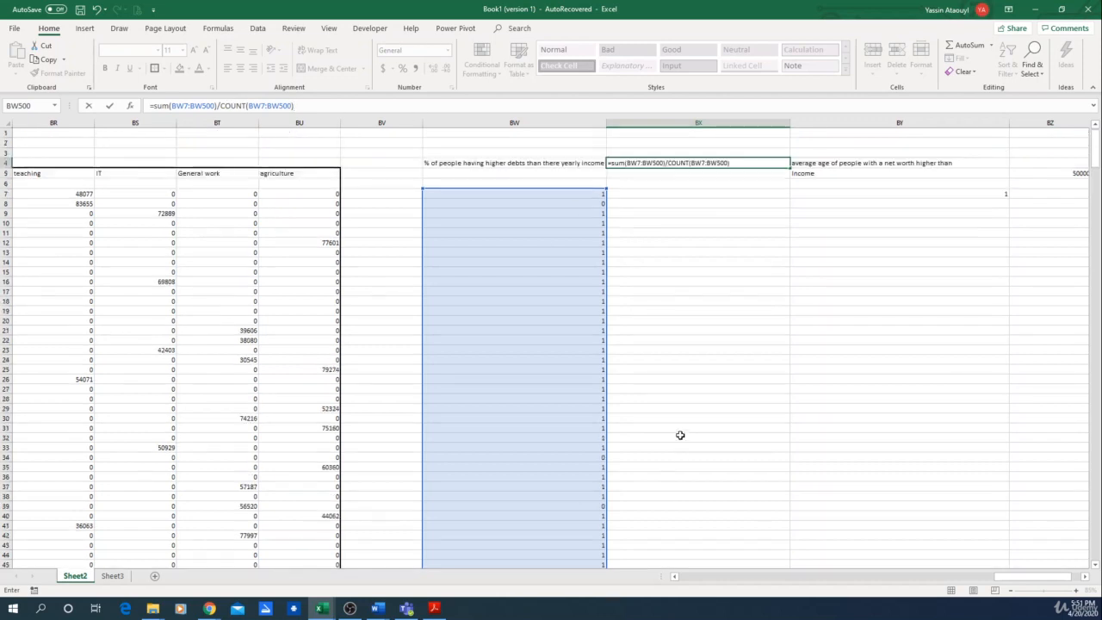
pyautogui.press('Return')
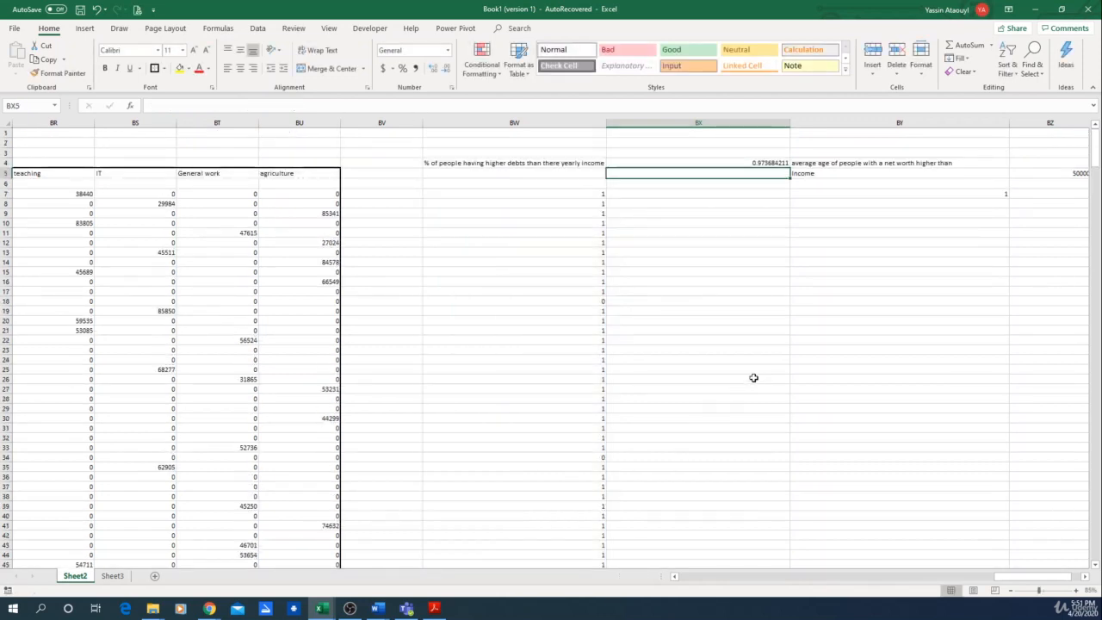
pyautogui.click(748, 162)
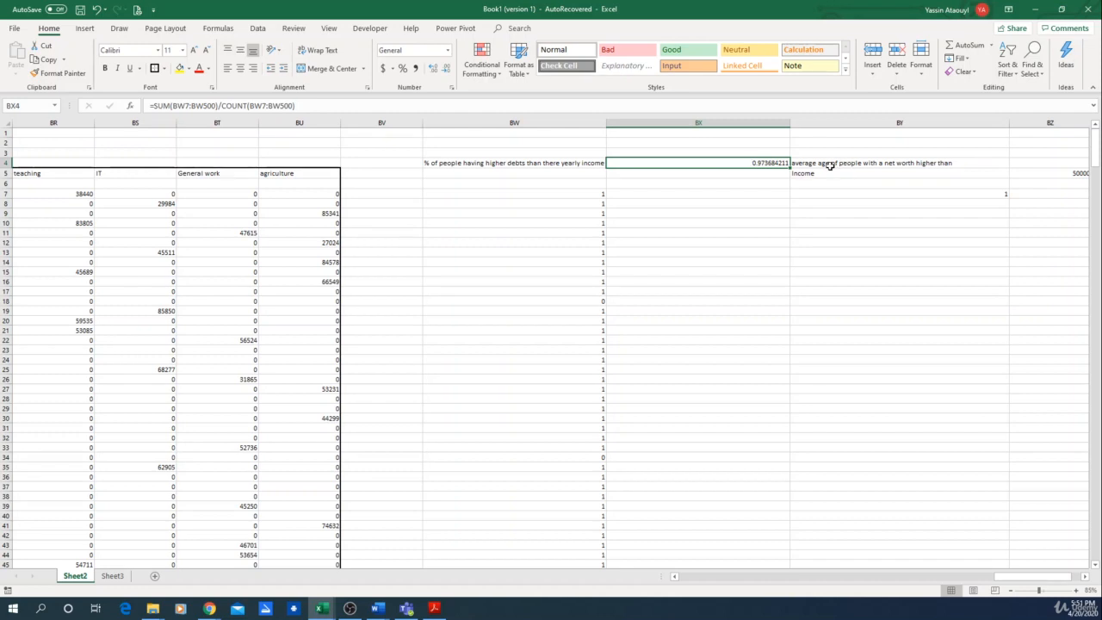
# Step: Format the share of people with higher debts in BX4 as a percentage
pyautogui.click(402, 68)
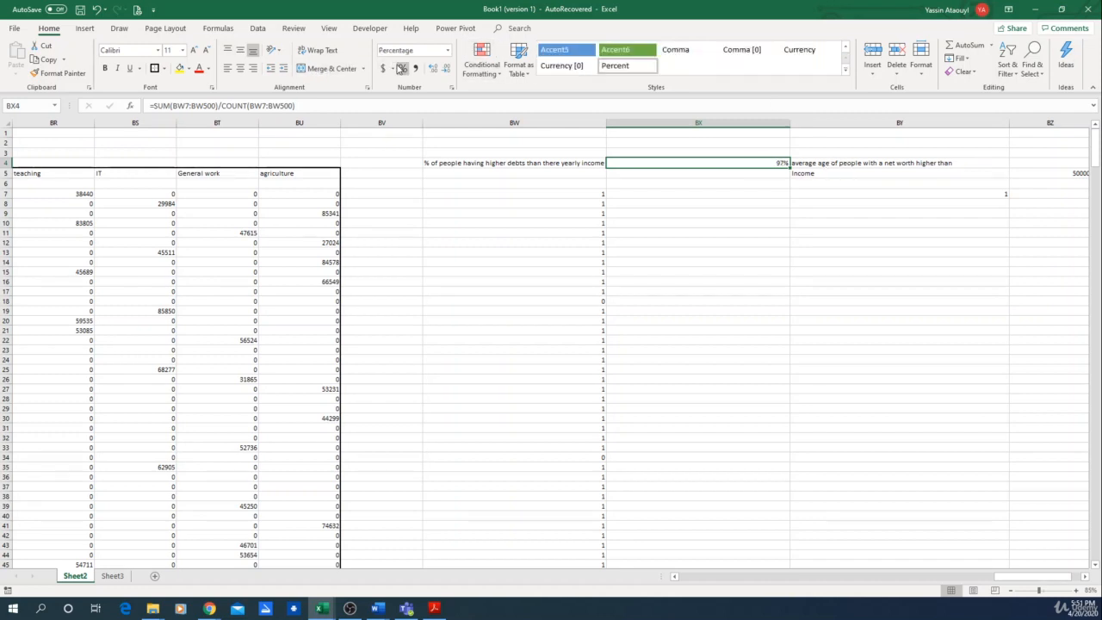
pyautogui.click(835, 187)
pyautogui.press('Right')
pyautogui.press('Right')
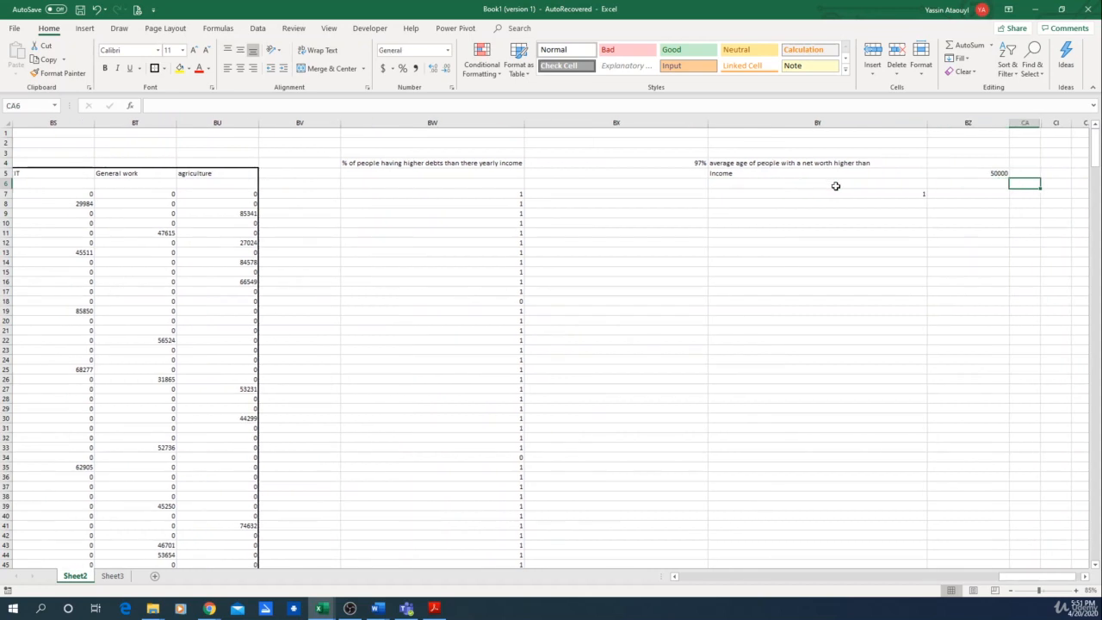
pyautogui.press('Left')
pyautogui.press('Left')
pyautogui.press('Left')
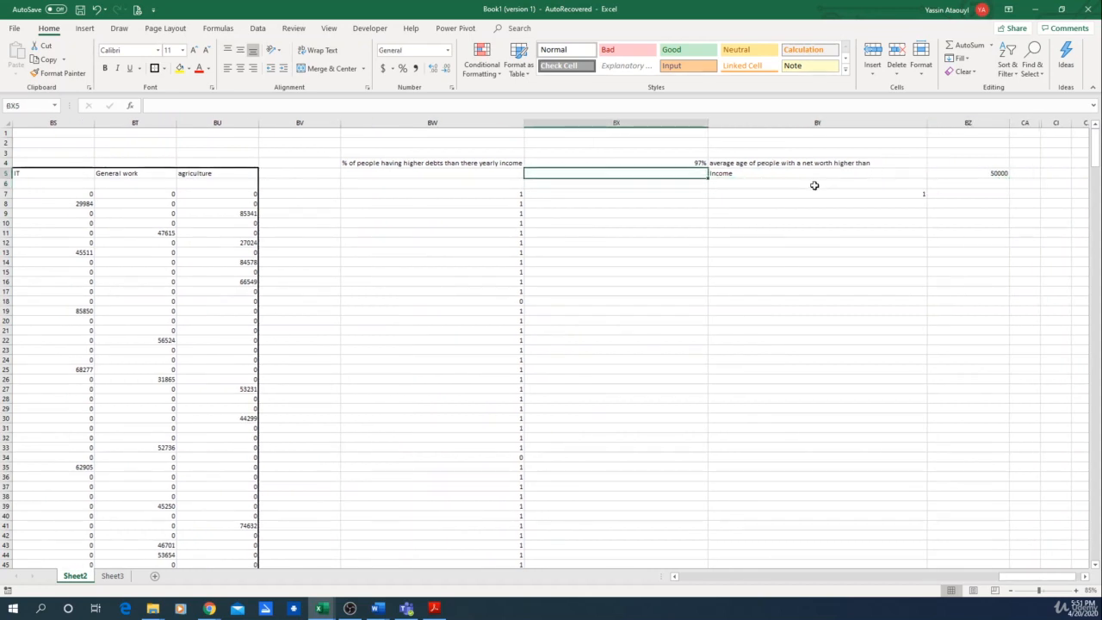
# Step: Put an outside border around the higher-debts block, BW4:BX500
pyautogui.click(354, 162)
pyautogui.moveTo(354, 161); pyautogui.dragTo(610, 526)
pyautogui.click(155, 68)
pyautogui.scroll(20, 742, 248)
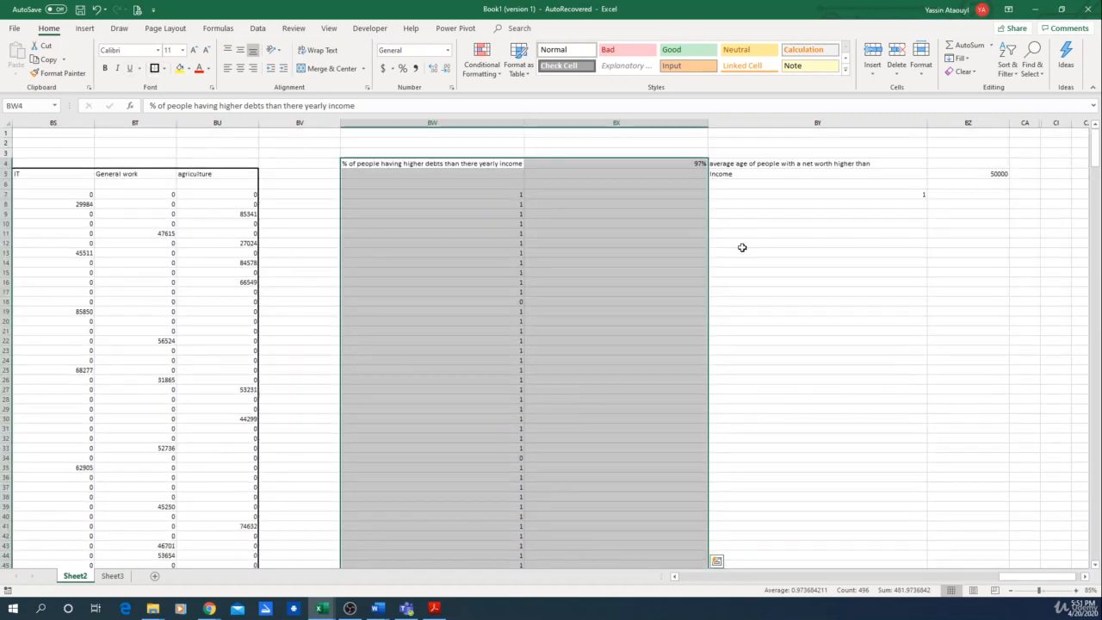
# Step: Insert an empty column at BY to separate the higher-debts block from the average-age block
pyautogui.click(772, 154)
pyautogui.rightClick(751, 123)
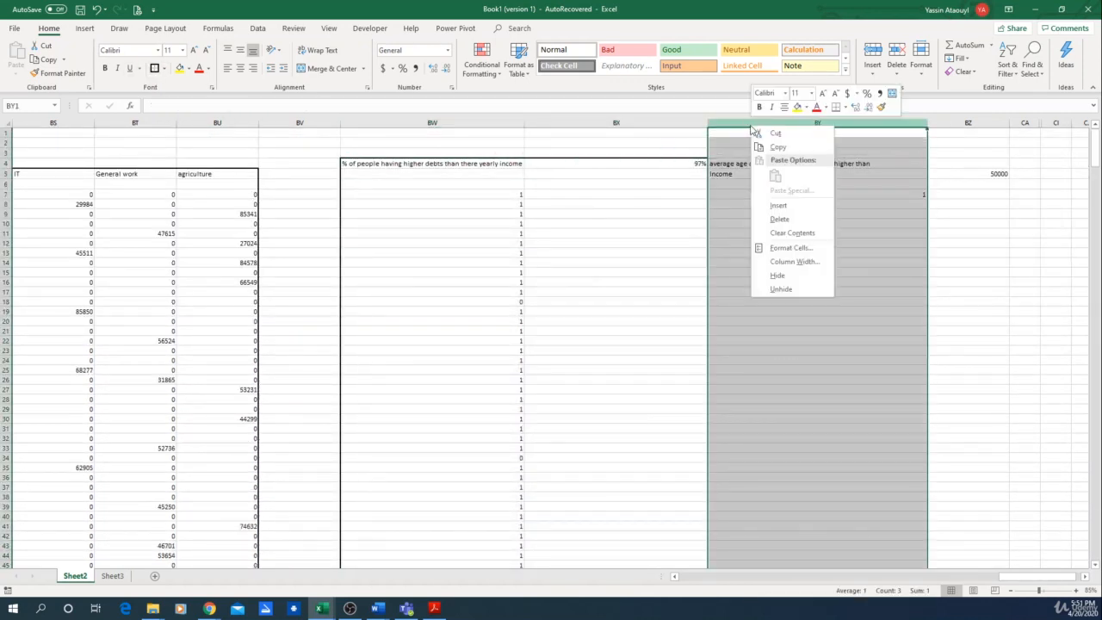
pyautogui.click(797, 213)
pyautogui.click(833, 207)
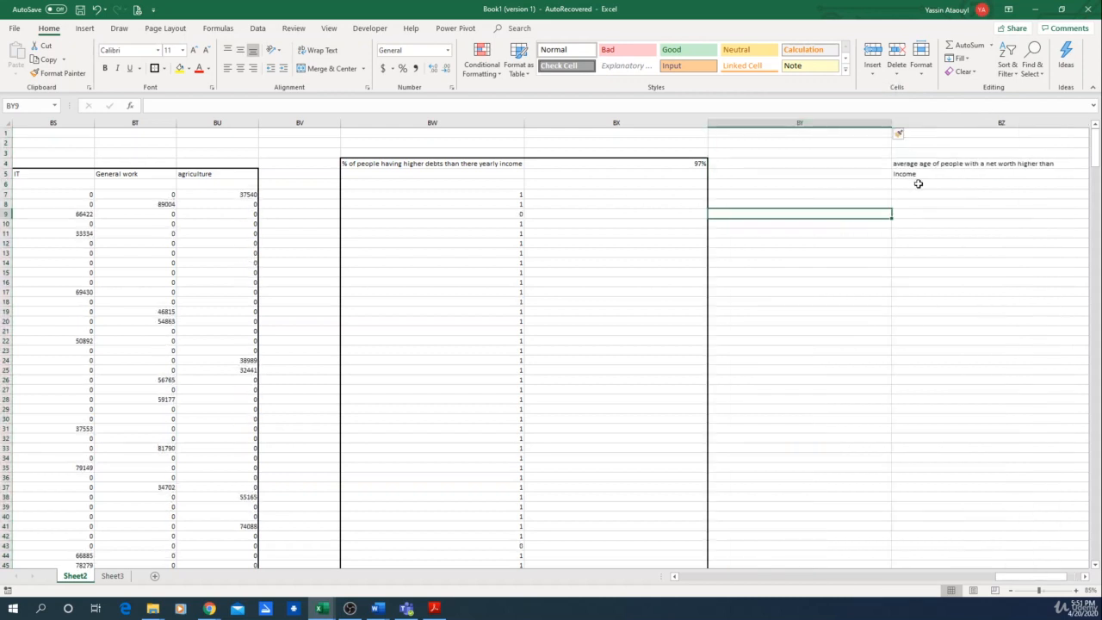
# Step: Examine the average-age heading in BZ4:BZ5 and the threshold in CA5
pyautogui.press('Right')
pyautogui.press('Right')
pyautogui.press('Right')
pyautogui.press('Up')
pyautogui.press('Up')
pyautogui.press('Up')
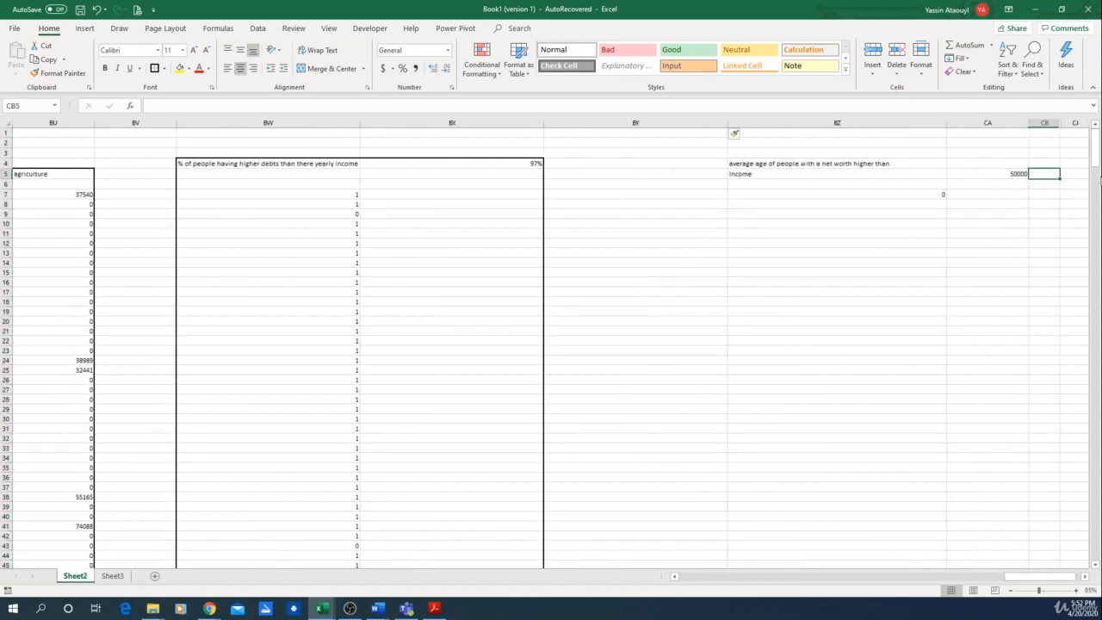
pyautogui.press('Up')
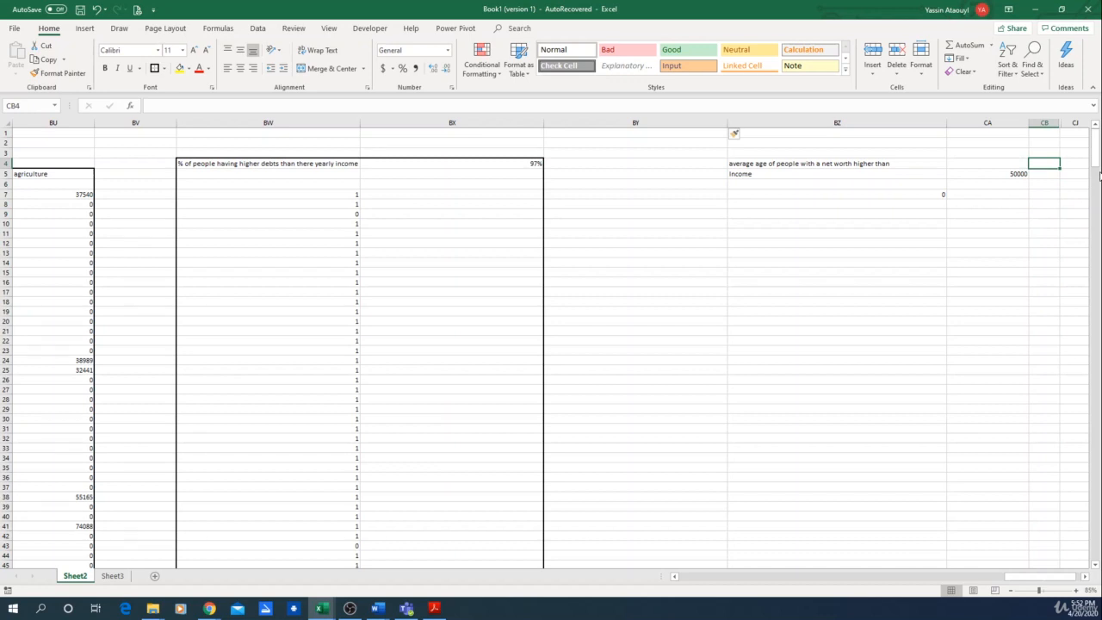
pyautogui.click(859, 204)
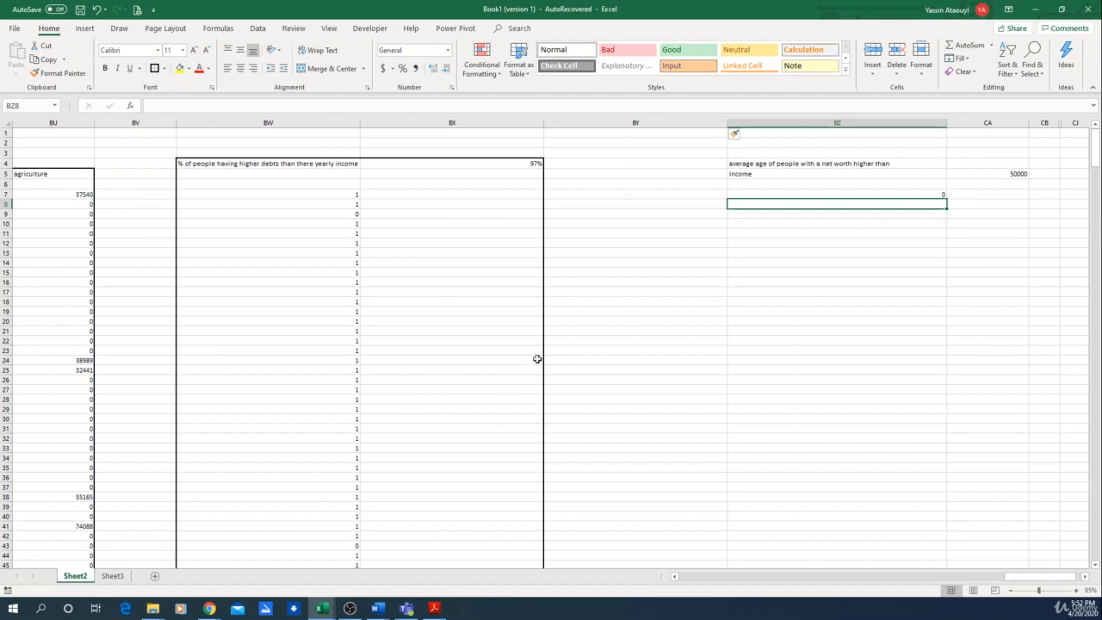
pyautogui.click(861, 175)
pyautogui.click(812, 162)
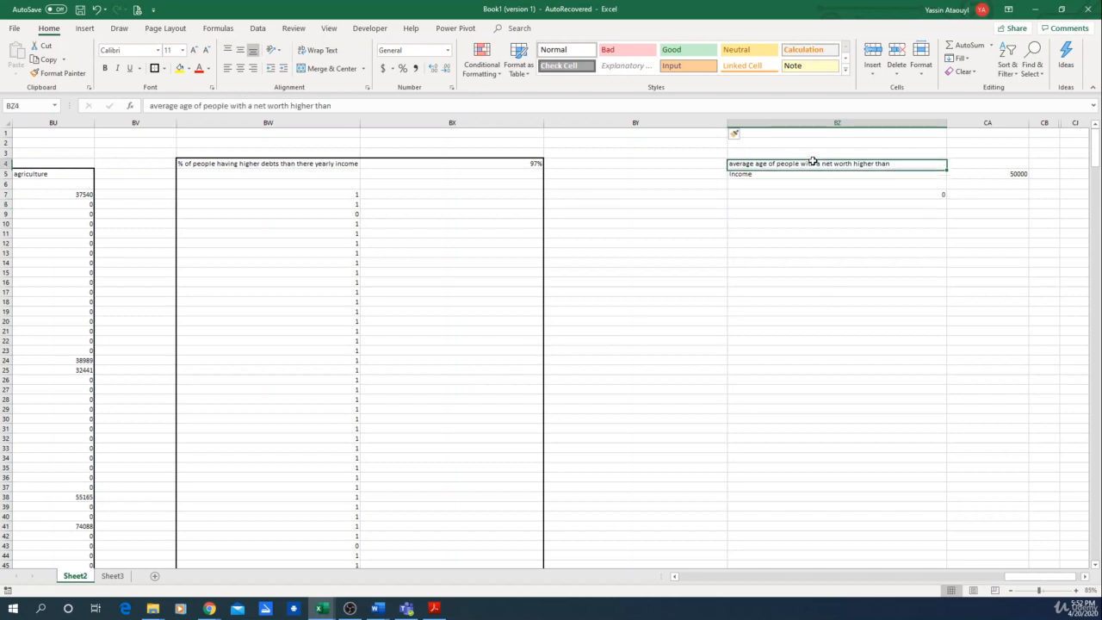
pyautogui.click(795, 177)
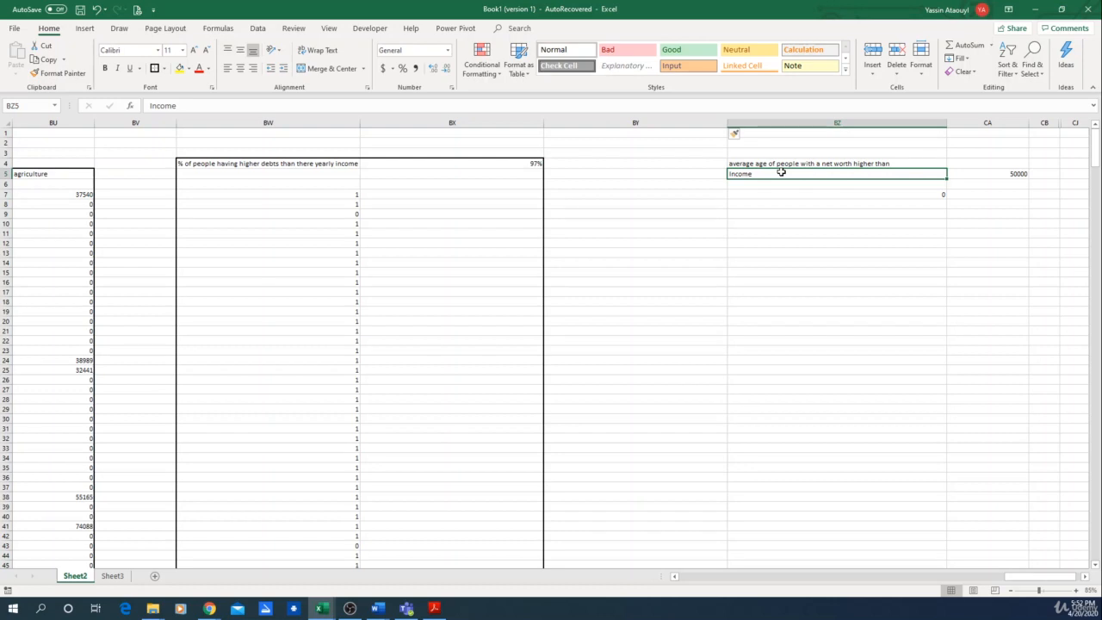
pyautogui.click(973, 177)
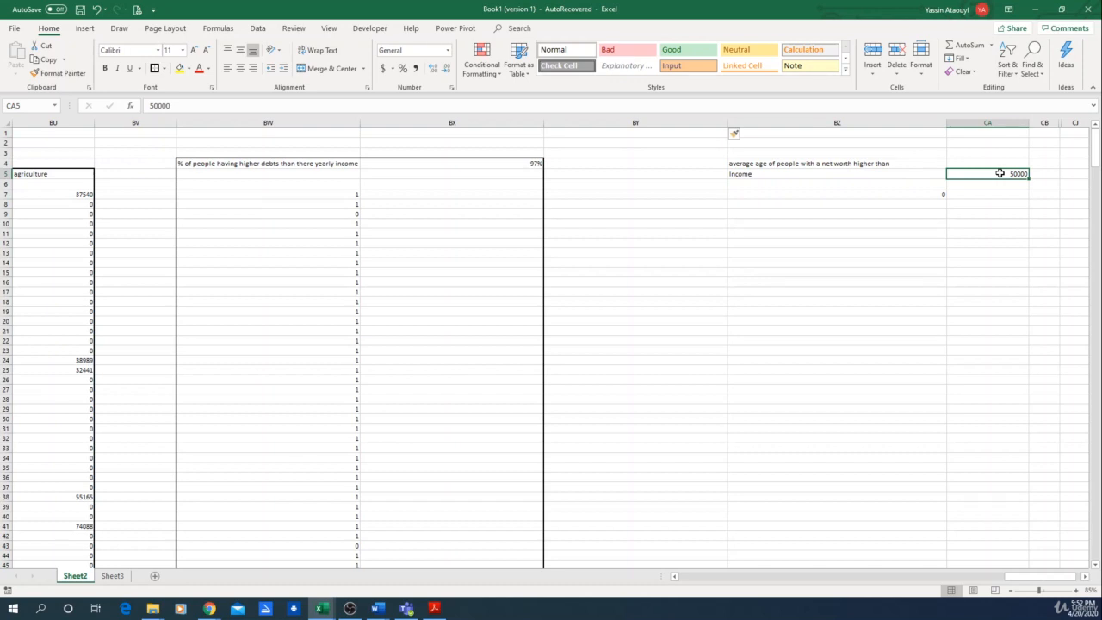
pyautogui.press('Down')
pyautogui.press('Down')
pyautogui.press('Left')
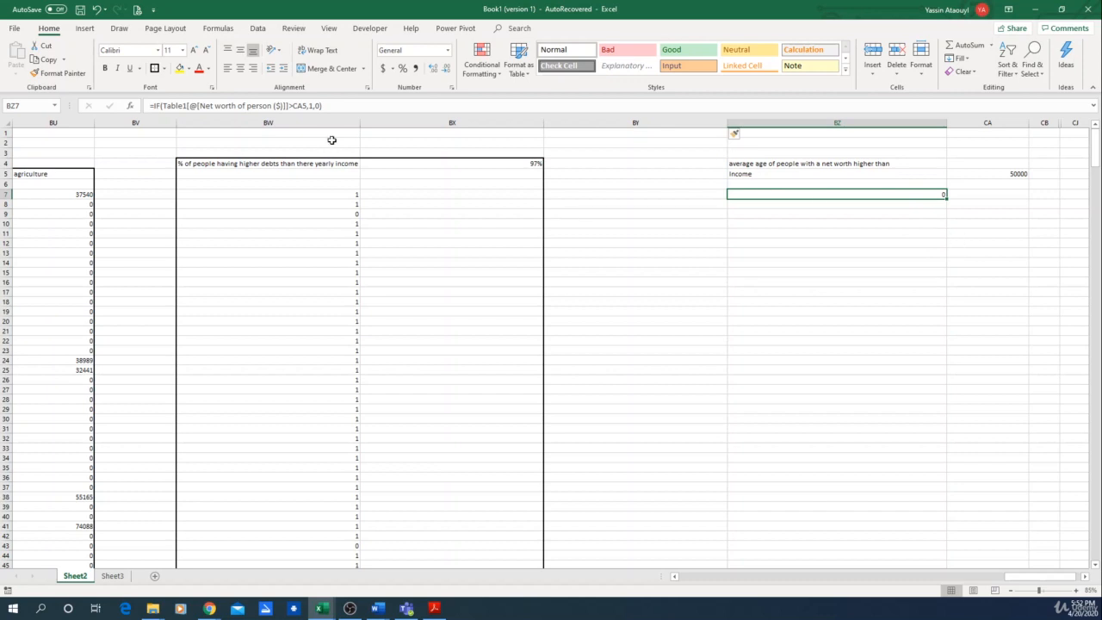
pyautogui.click(309, 105)
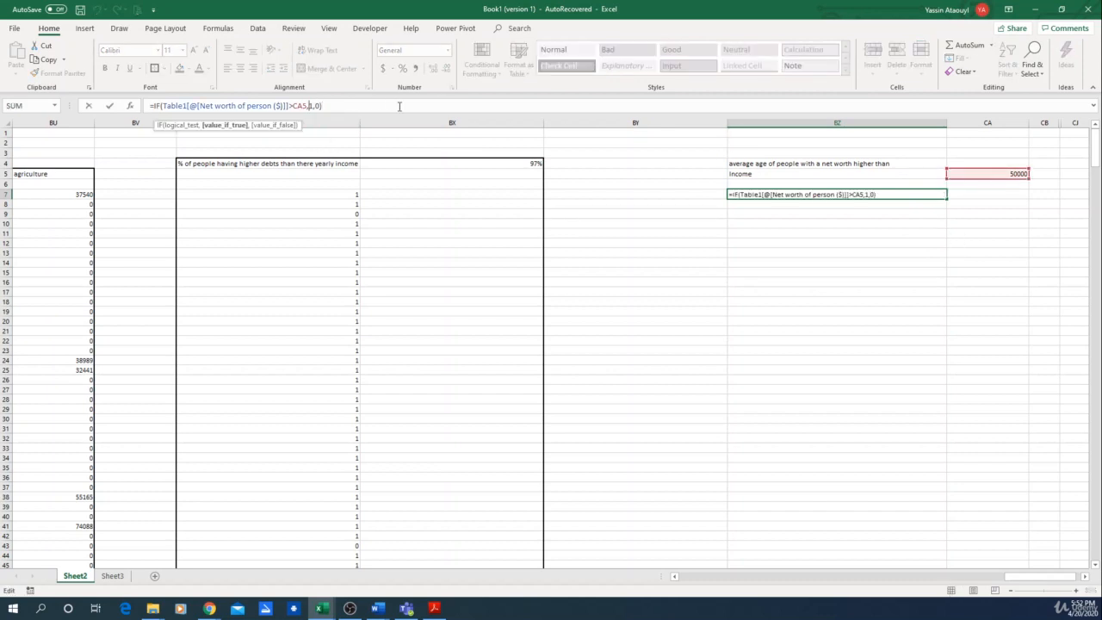
pyautogui.press('Delete')
pyautogui.press('Delete')
pyautogui.press('Delete')
pyautogui.moveTo(1018, 577); pyautogui.dragTo(660, 583)
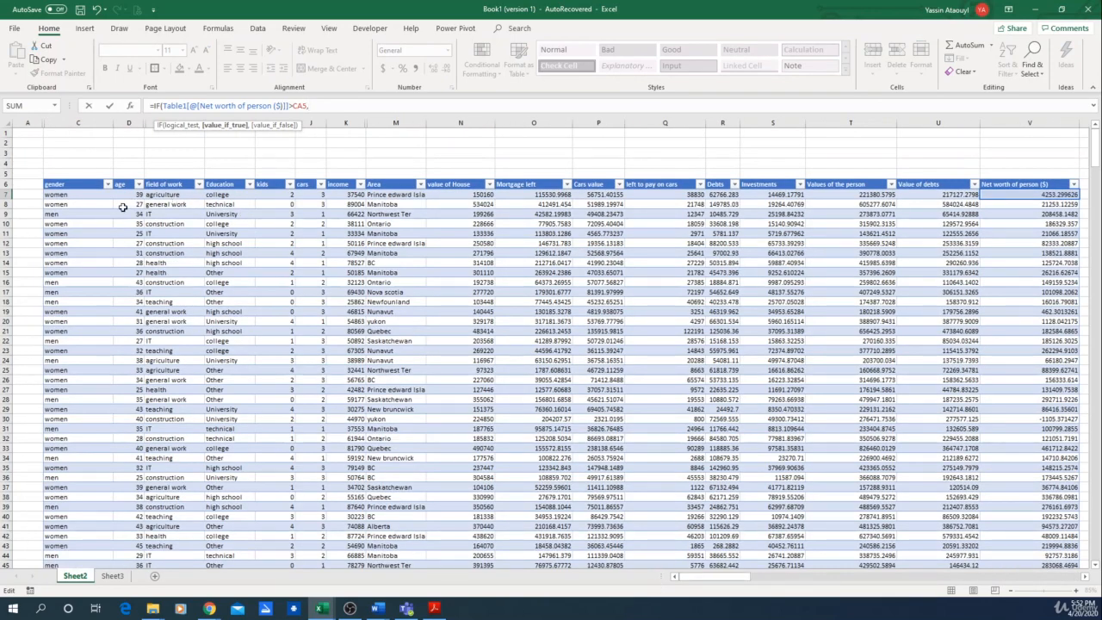
pyautogui.click(130, 196)
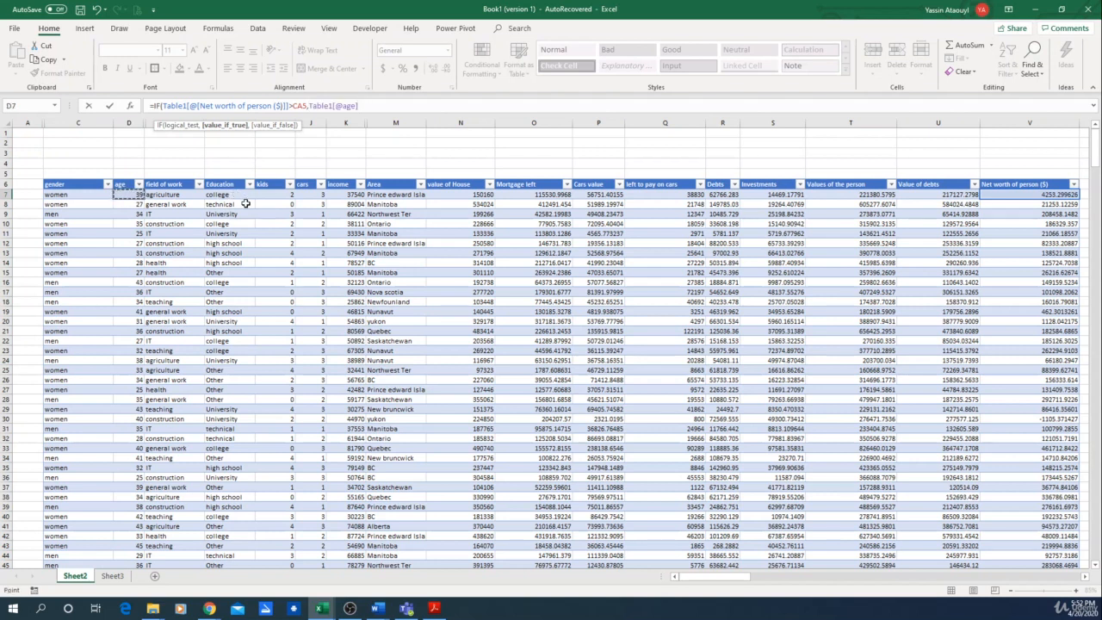
pyautogui.write(',0')
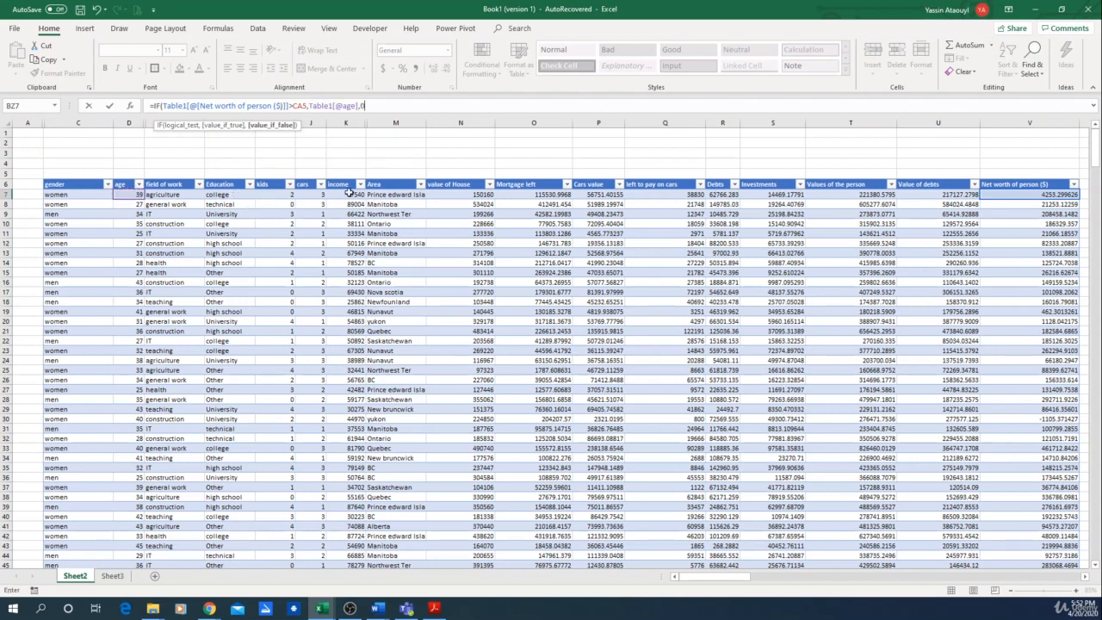
pyautogui.write(')')
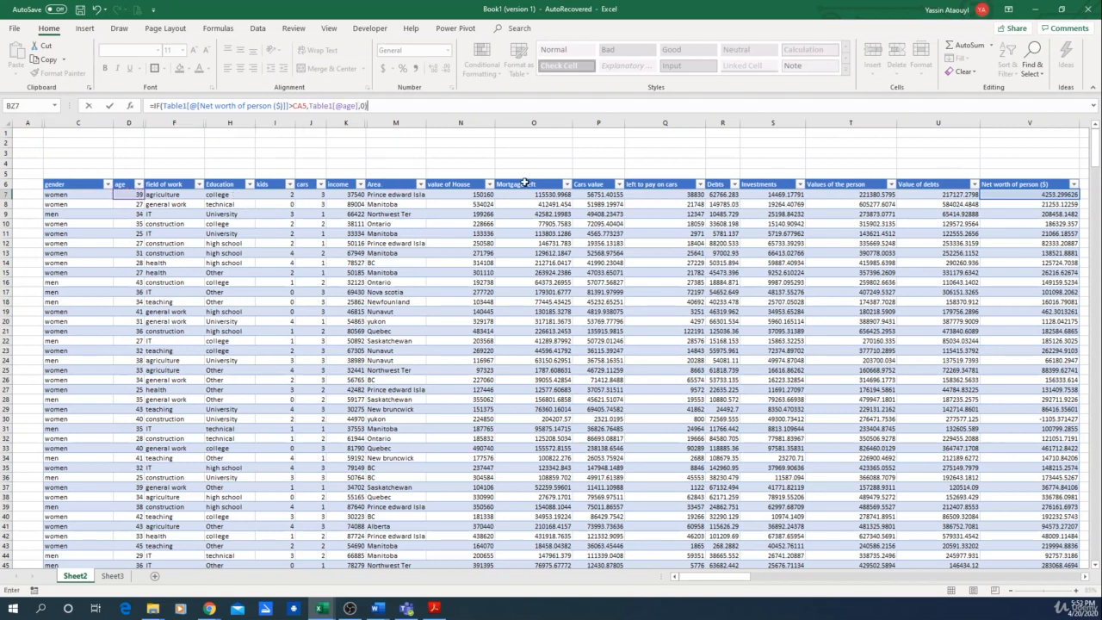
pyautogui.press('Return')
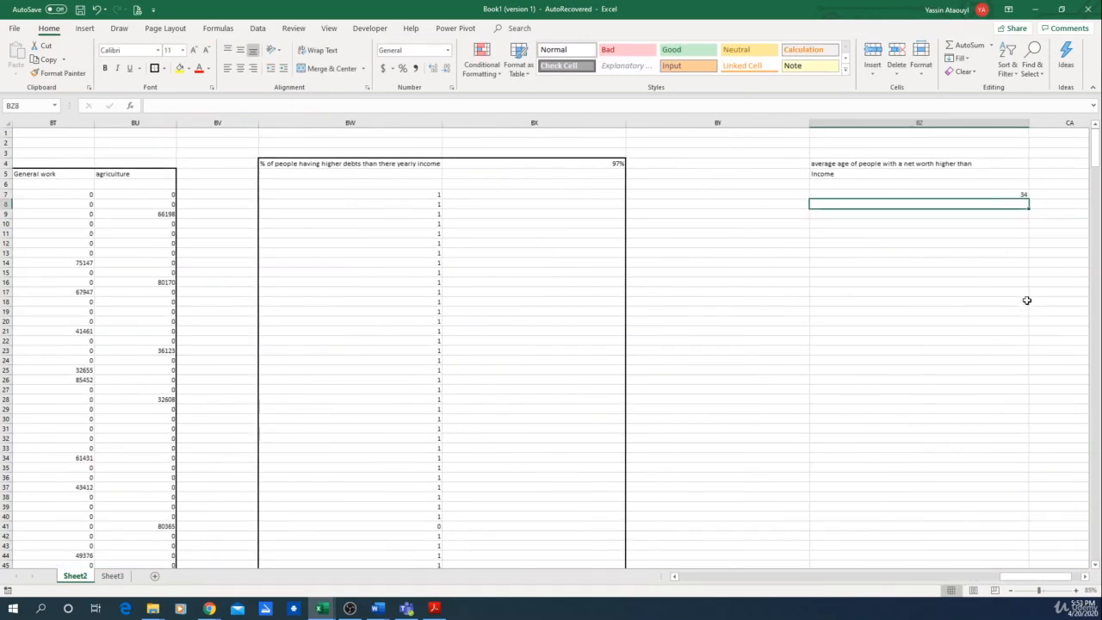
# Step: Recalculate the random data several times using empty cell BZ6, and check the age result and formula in BZ7
pyautogui.press('Up')
pyautogui.press('Right')
pyautogui.press('Left')
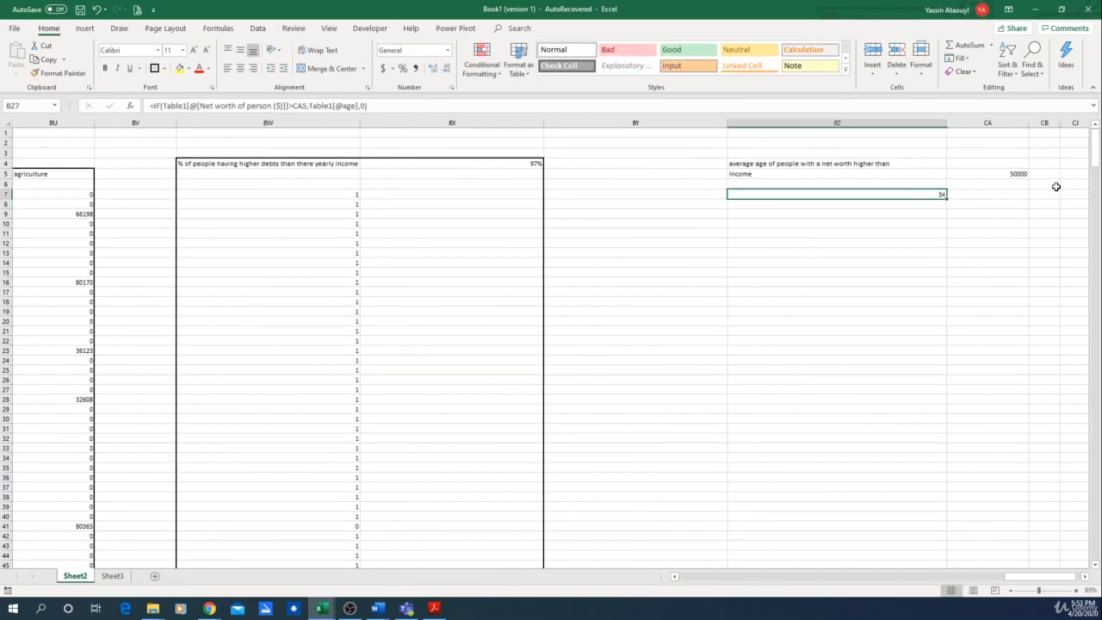
pyautogui.press('Up')
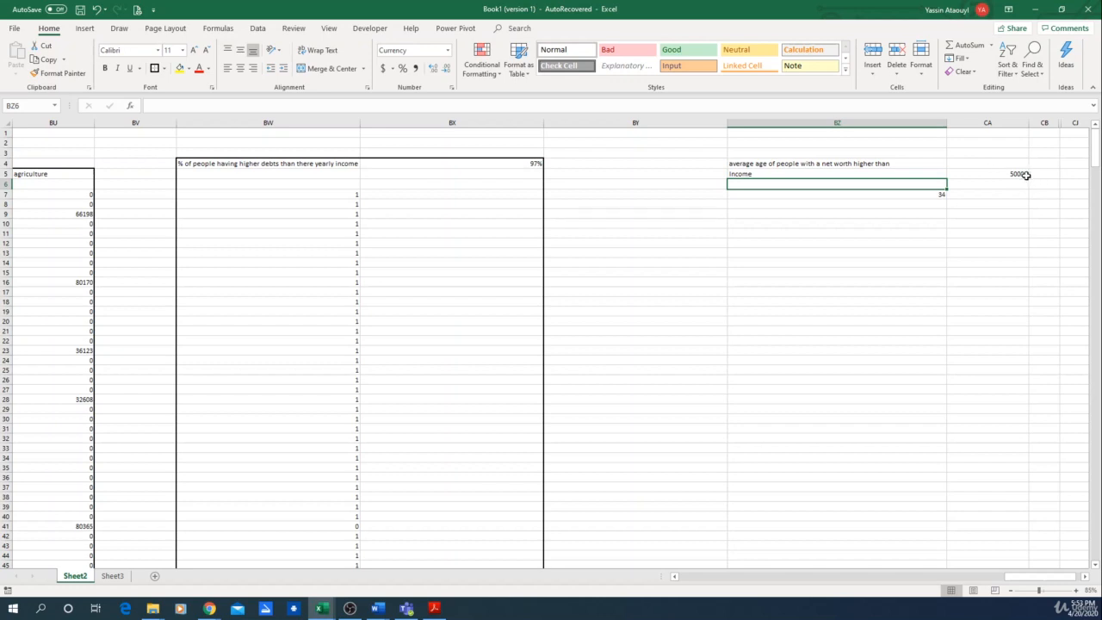
pyautogui.click(933, 196)
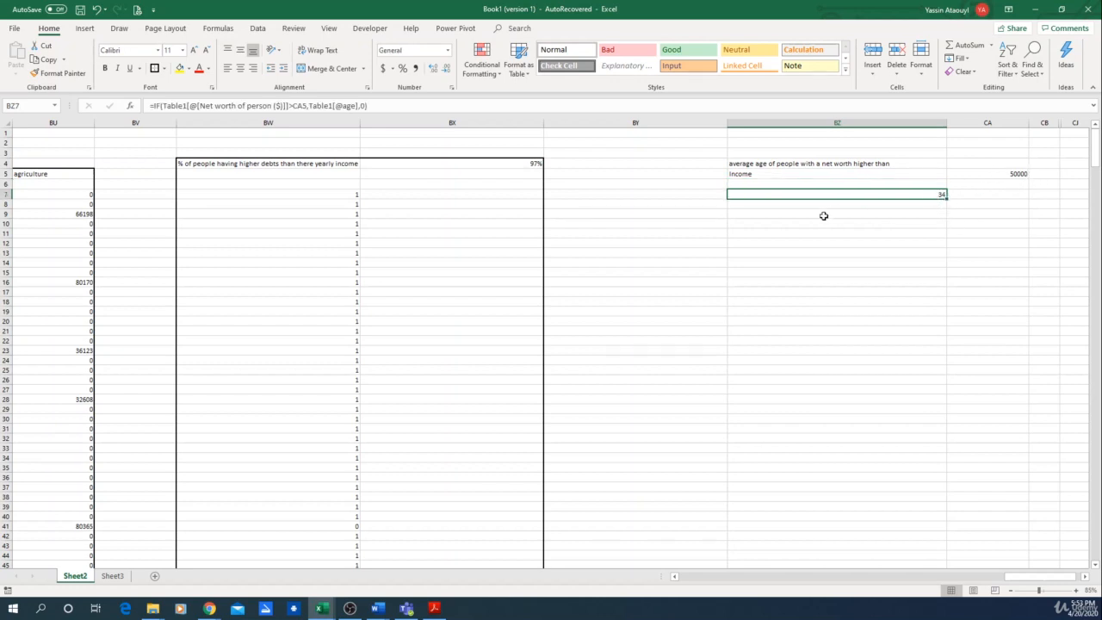
pyautogui.click(869, 181)
pyautogui.press('Delete')
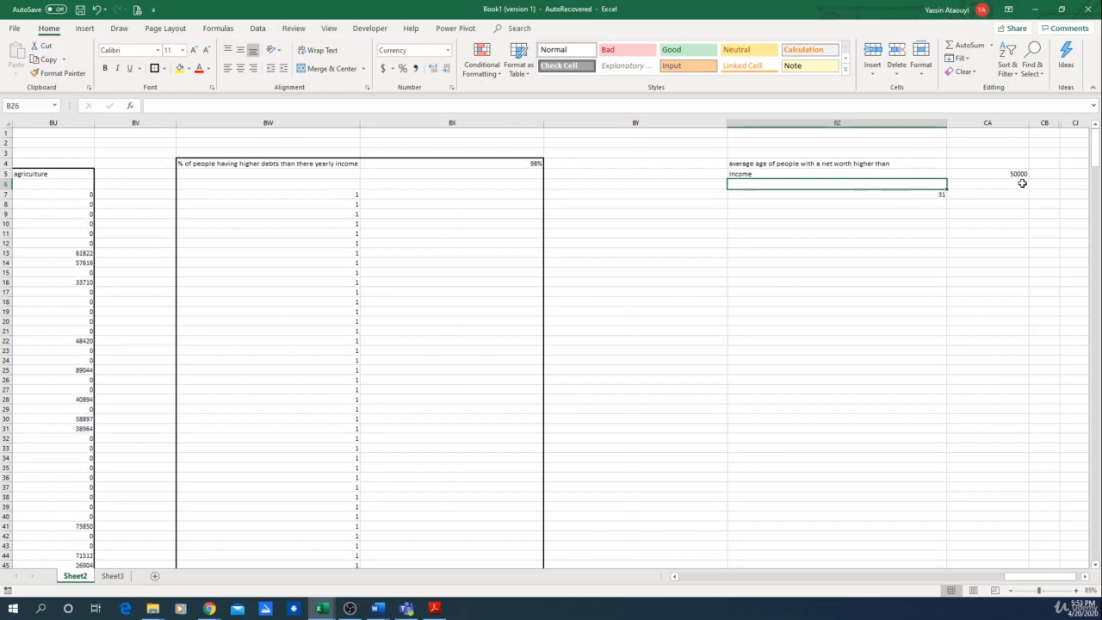
pyautogui.press('Delete')
pyautogui.press('Delete')
pyautogui.press('Delete')
pyautogui.press('Delete')
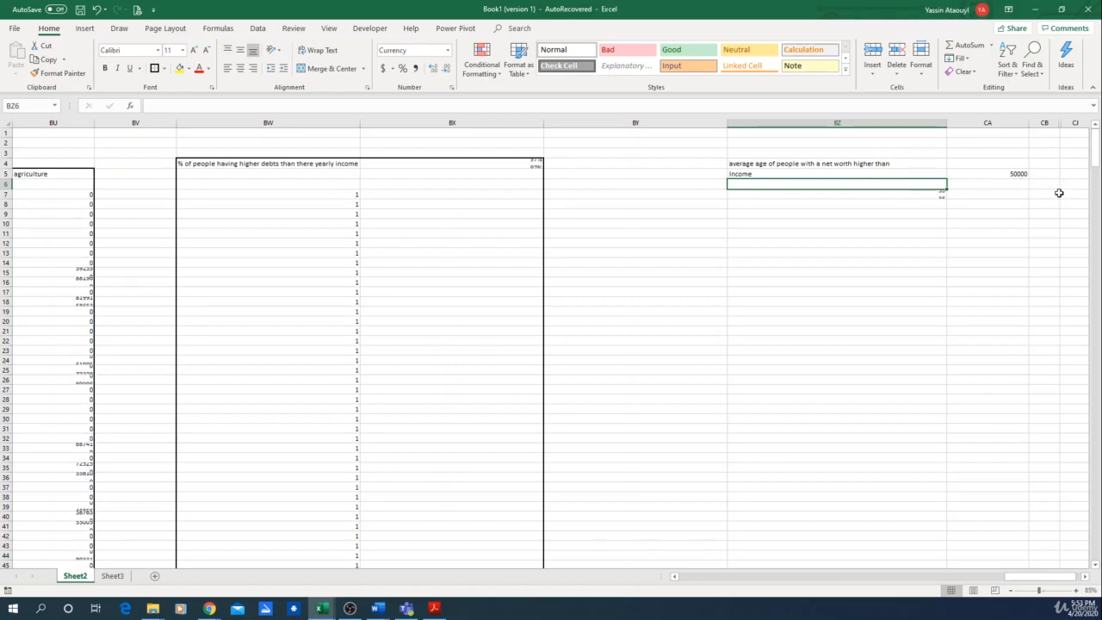
pyautogui.press('Delete')
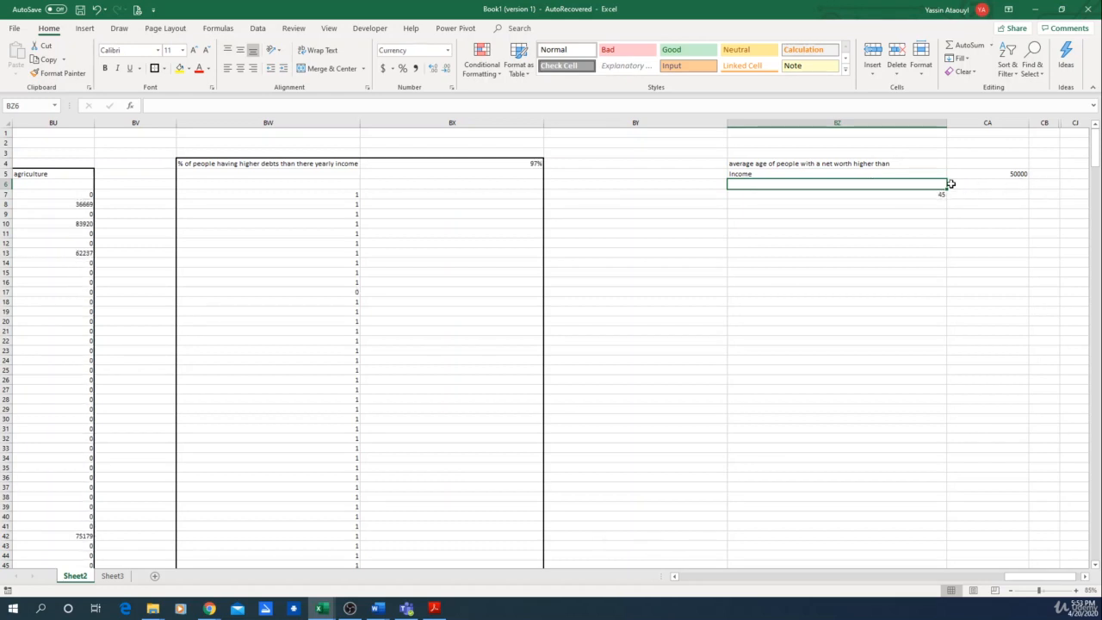
pyautogui.click(893, 194)
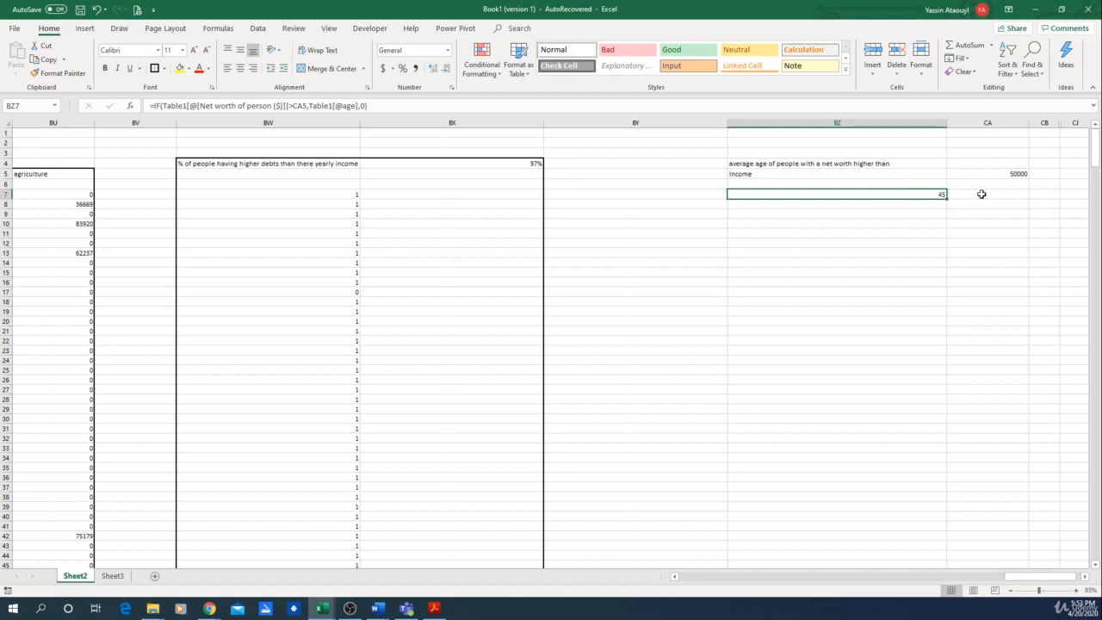
pyautogui.click(217, 105)
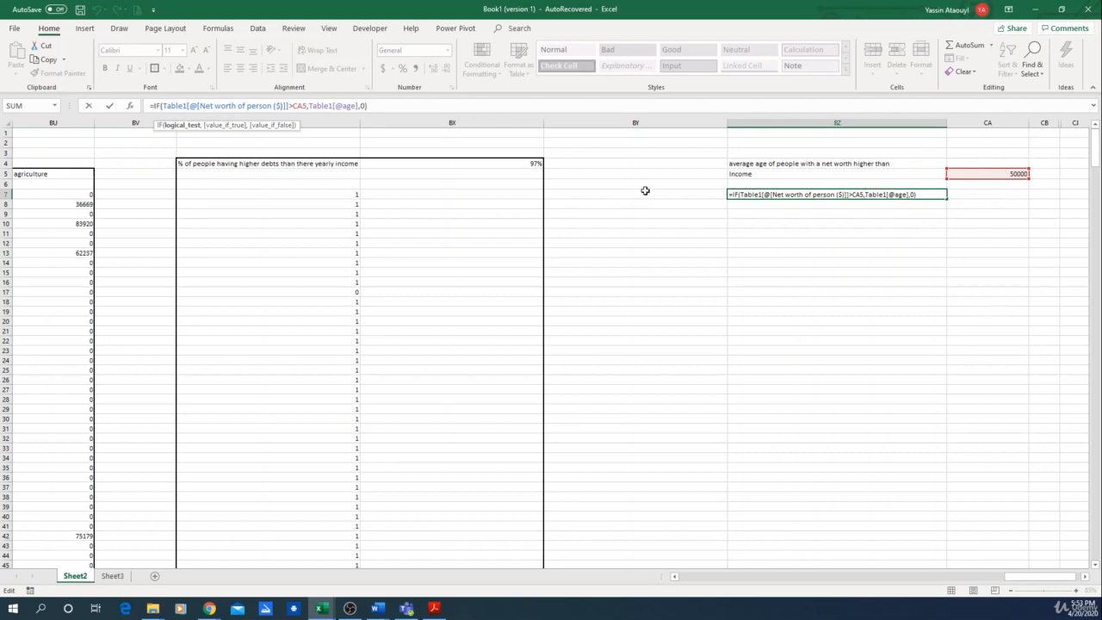
pyautogui.press('Return')
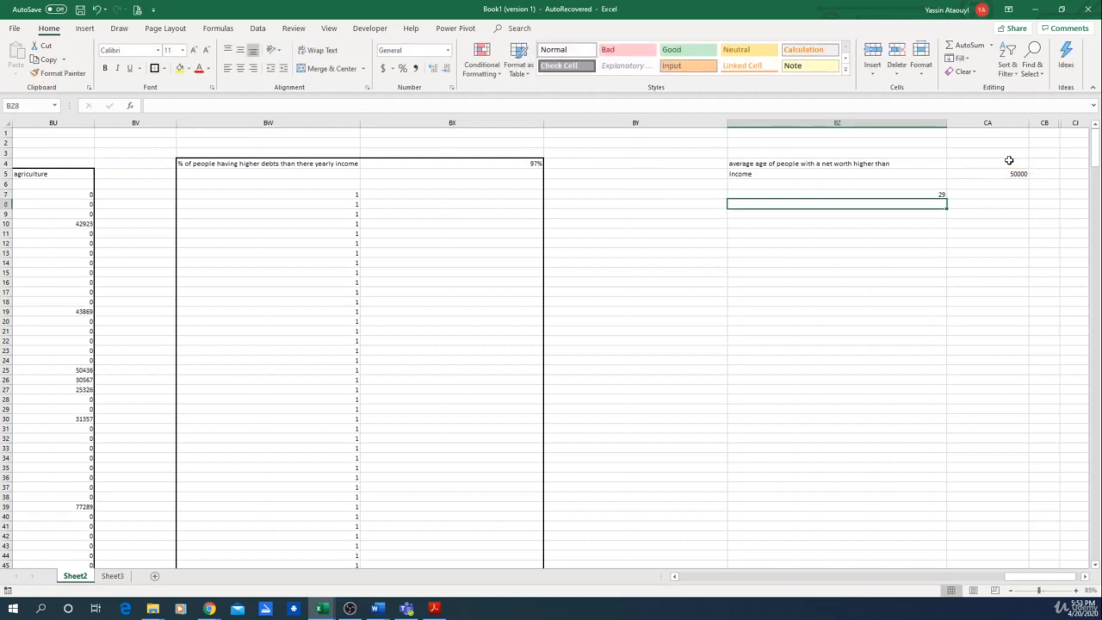
# Step: Make the threshold reference in the BZ7 formula absolute as $CA$5
pyautogui.click(927, 195)
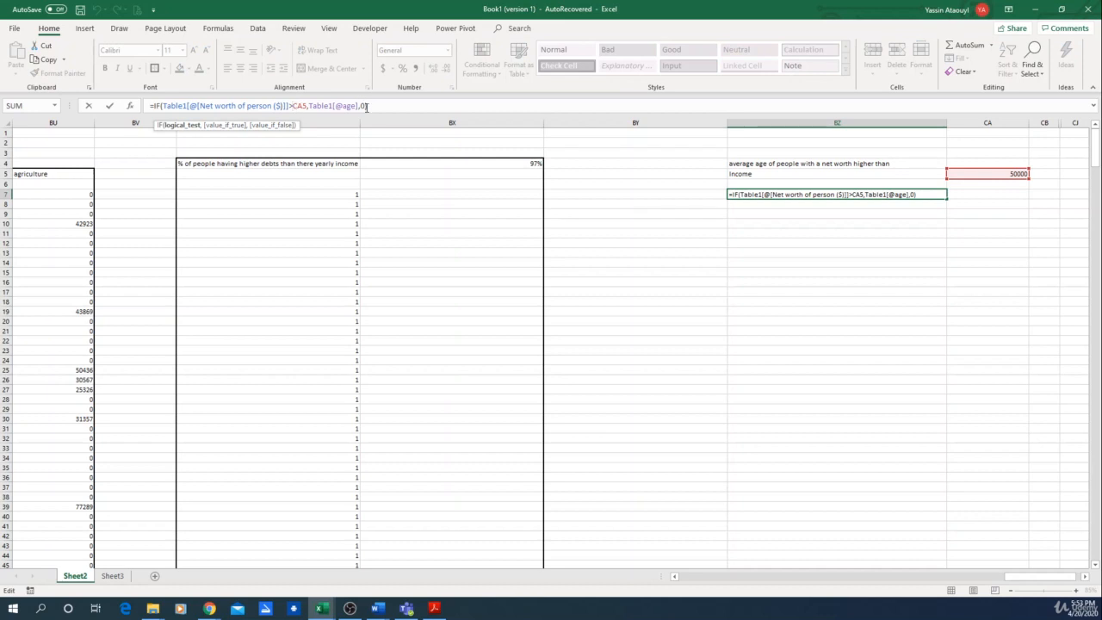
pyautogui.click(292, 105)
pyautogui.write('$')
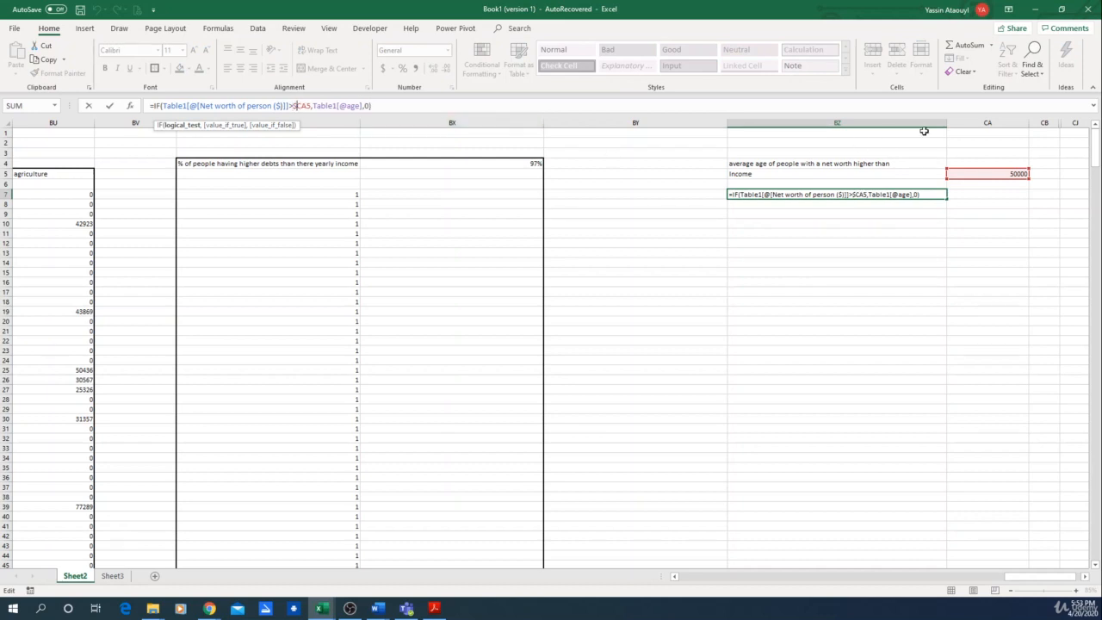
pyautogui.press('Right')
pyautogui.press('Right')
pyautogui.write('$')
pyautogui.press('Return')
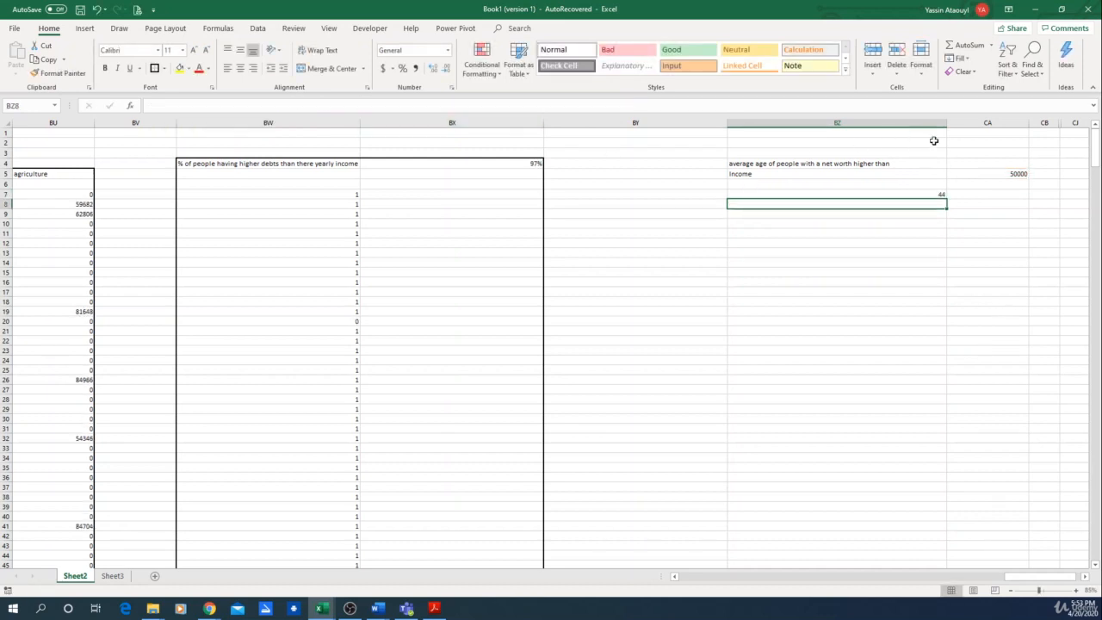
# Step: Fill the age formula from BZ7 down to BZ500, and return to the threshold in CA5
pyautogui.click(939, 195)
pyautogui.moveTo(944, 197); pyautogui.dragTo(915, 508)
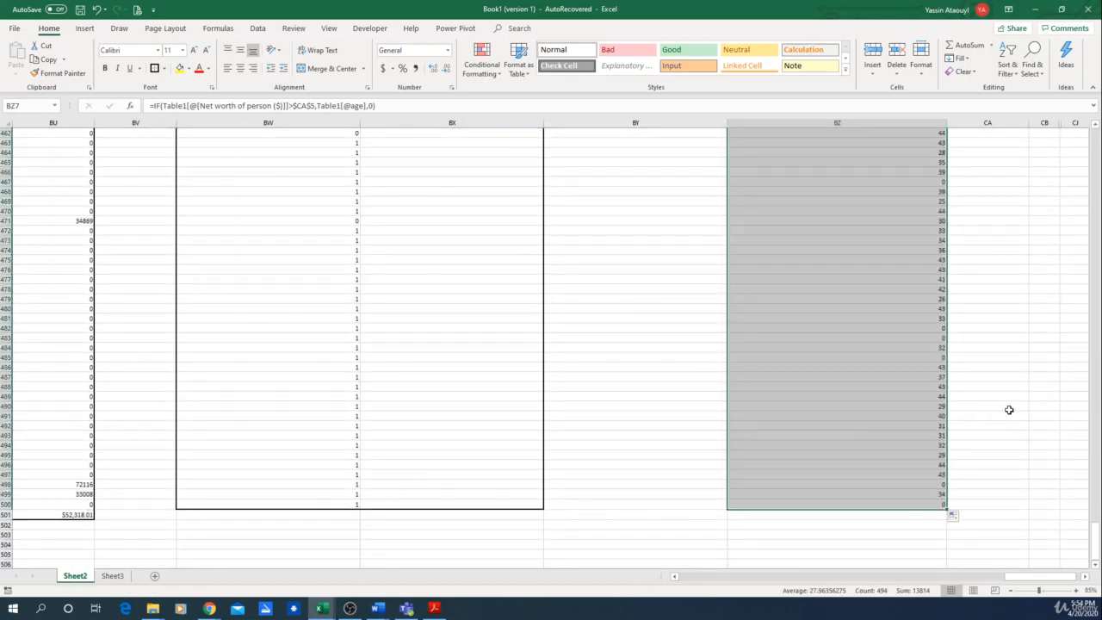
pyautogui.scroll(13, 1011, 415)
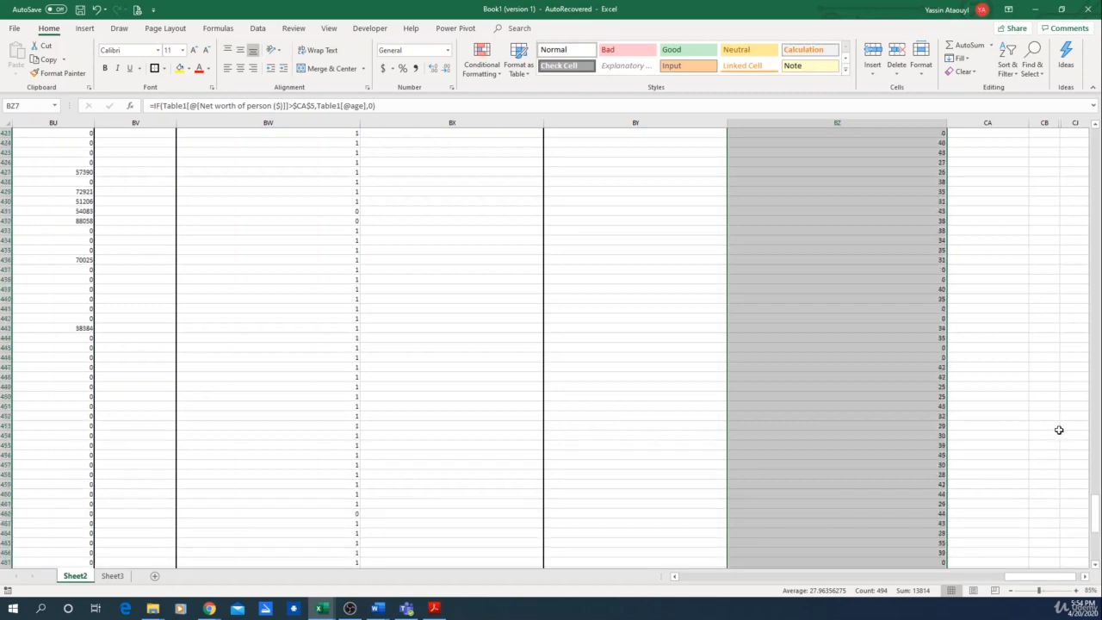
pyautogui.click(1044, 484)
pyautogui.moveTo(1086, 498); pyautogui.dragTo(1094, 131)
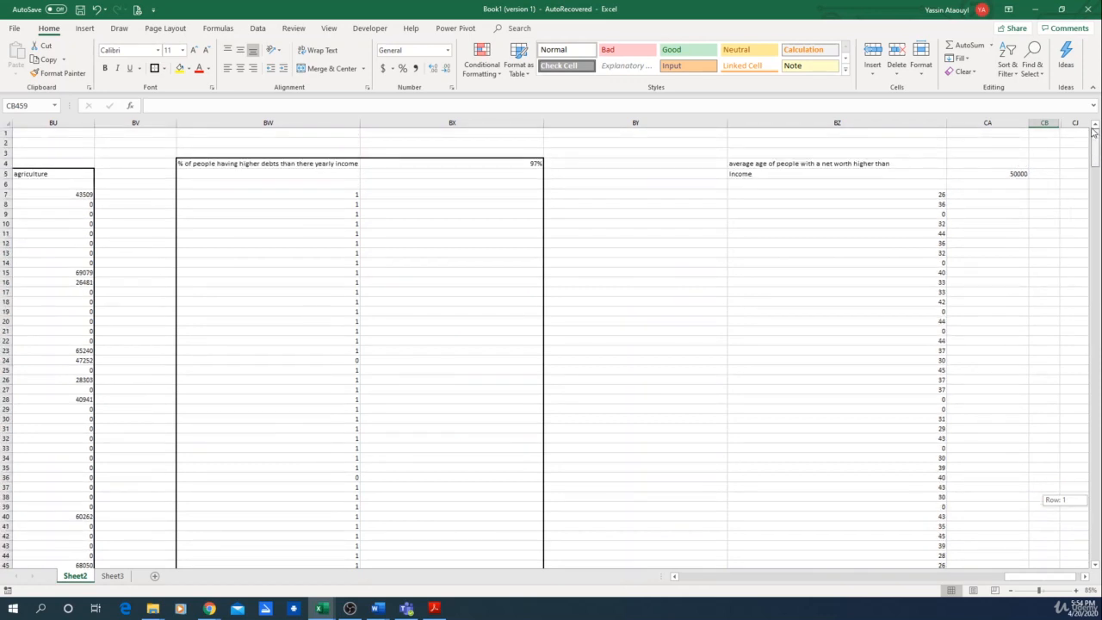
pyautogui.click(1009, 176)
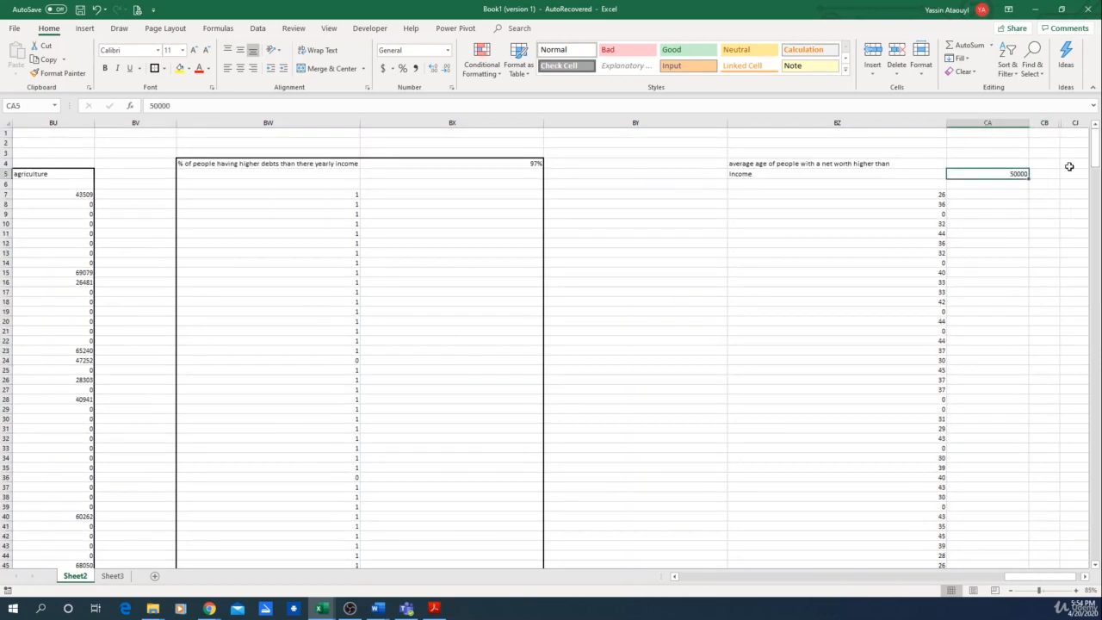
# Step: Try net-worth thresholds of 100000 and 1000000 in CA5, and check how the ages in column BZ respond
pyautogui.write('100000')
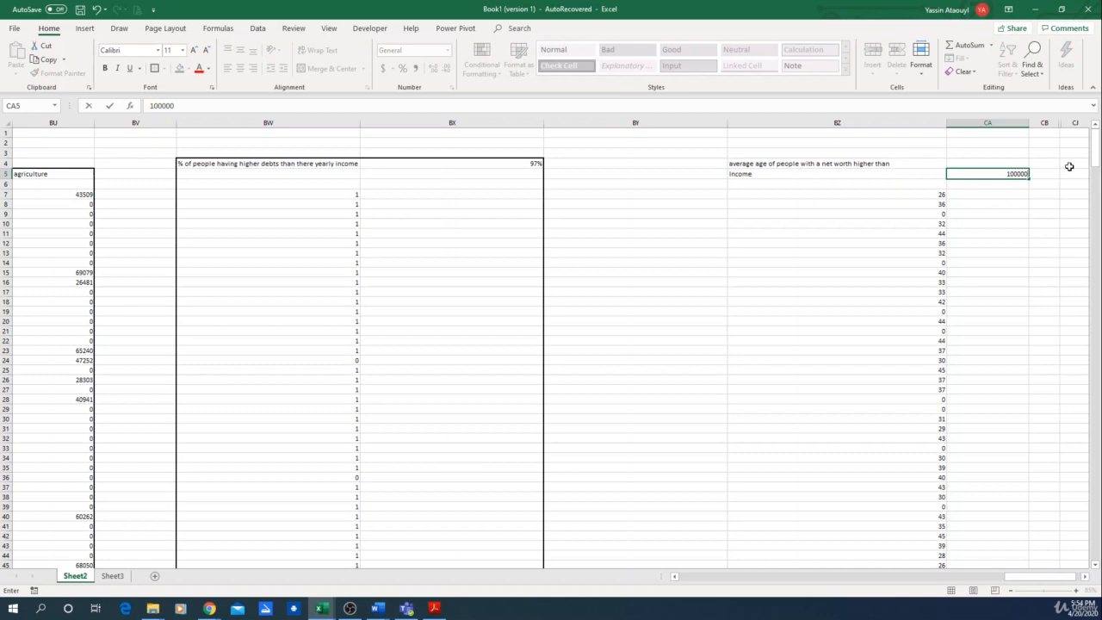
pyautogui.hotkey('ctrl', 'Return')
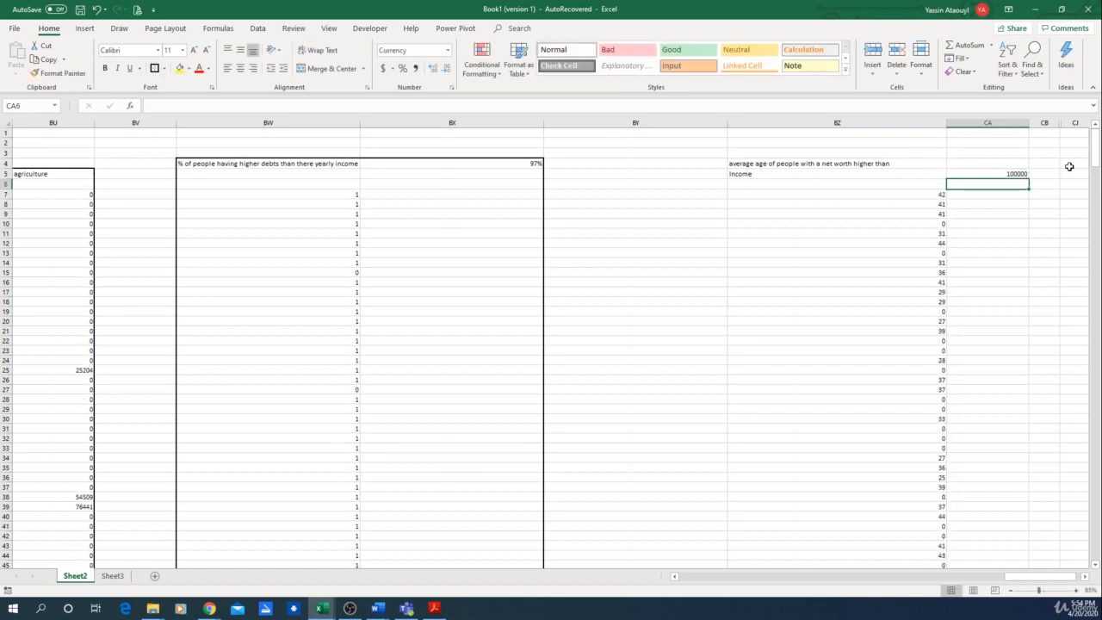
pyautogui.doubleClick(1016, 175)
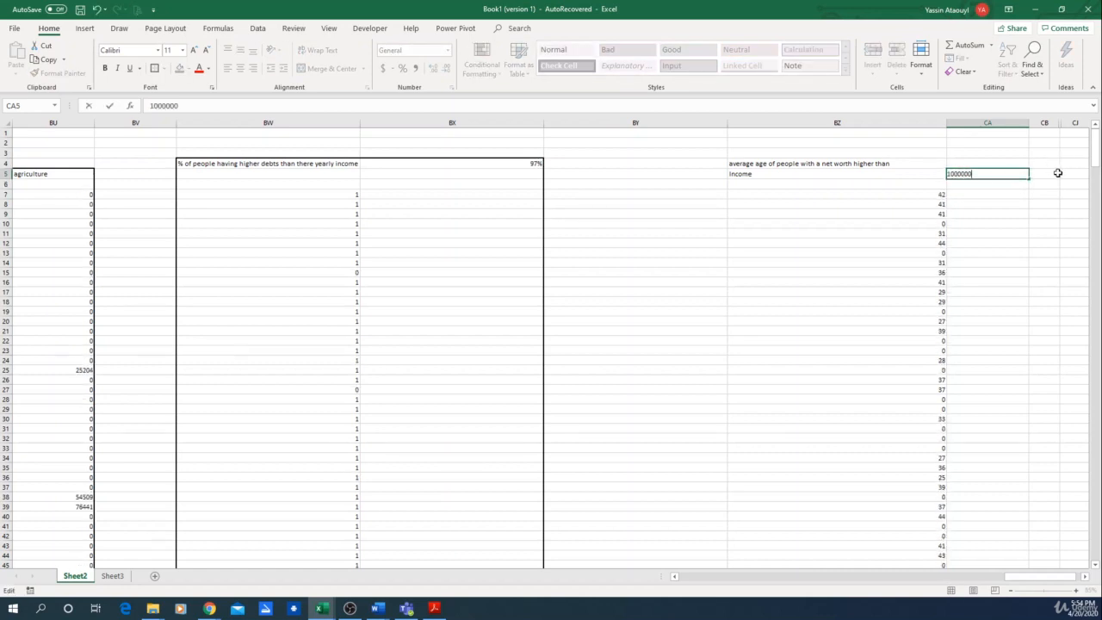
pyautogui.write('0')
pyautogui.press('Return')
pyautogui.scroll(-7, 996, 244)
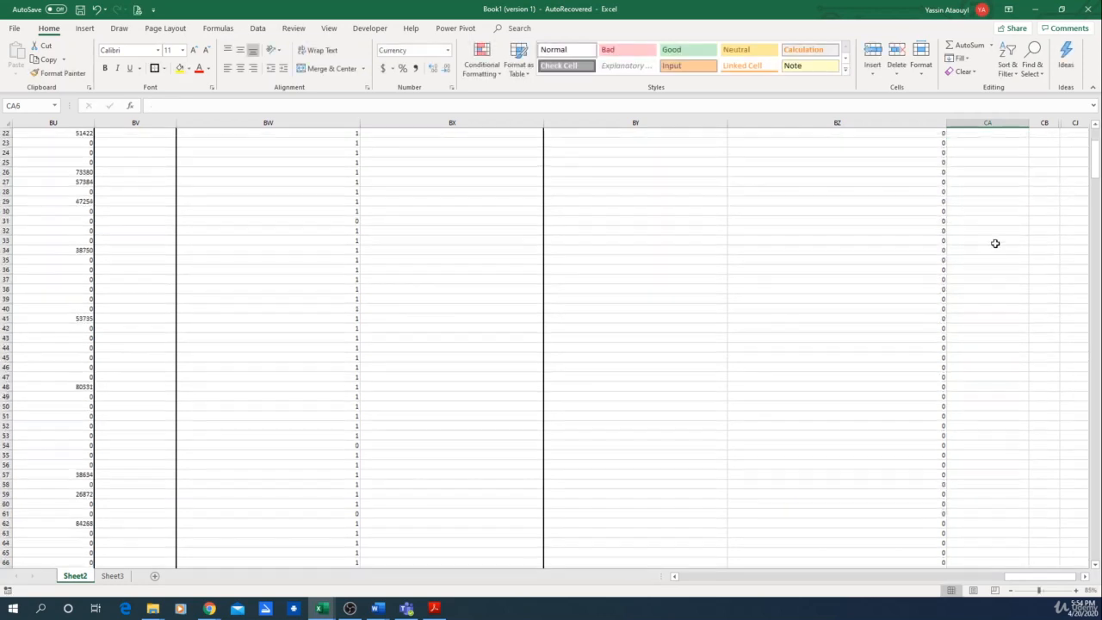
pyautogui.moveTo(1097, 182); pyautogui.dragTo(1093, 138)
# Step: Set the net-worth threshold in CA5 to 100000
pyautogui.click(1004, 176)
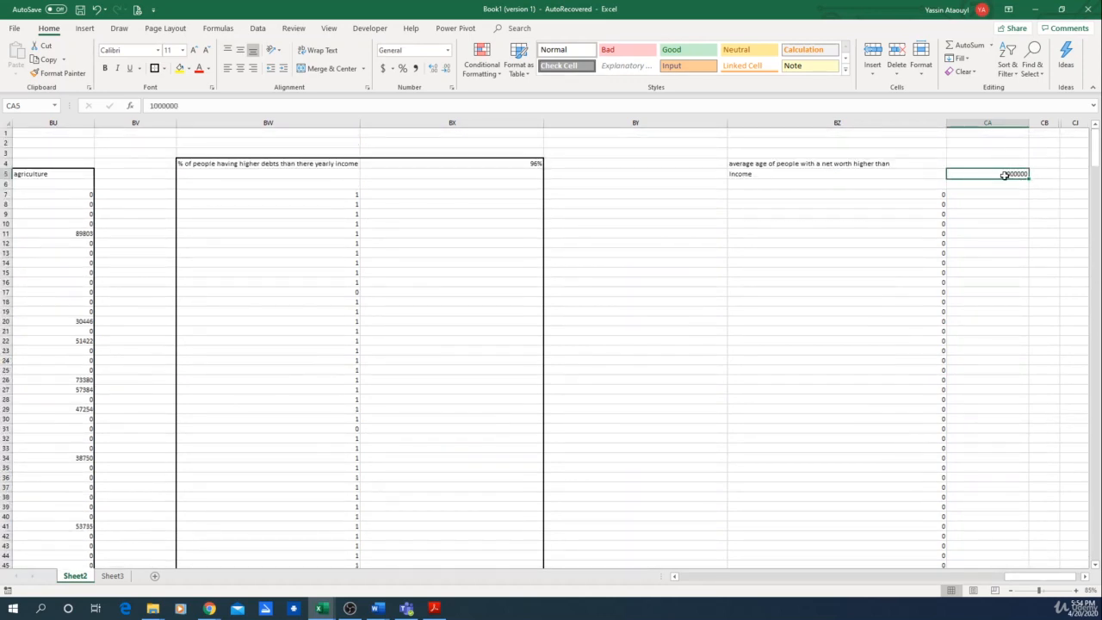
pyautogui.write('1000')
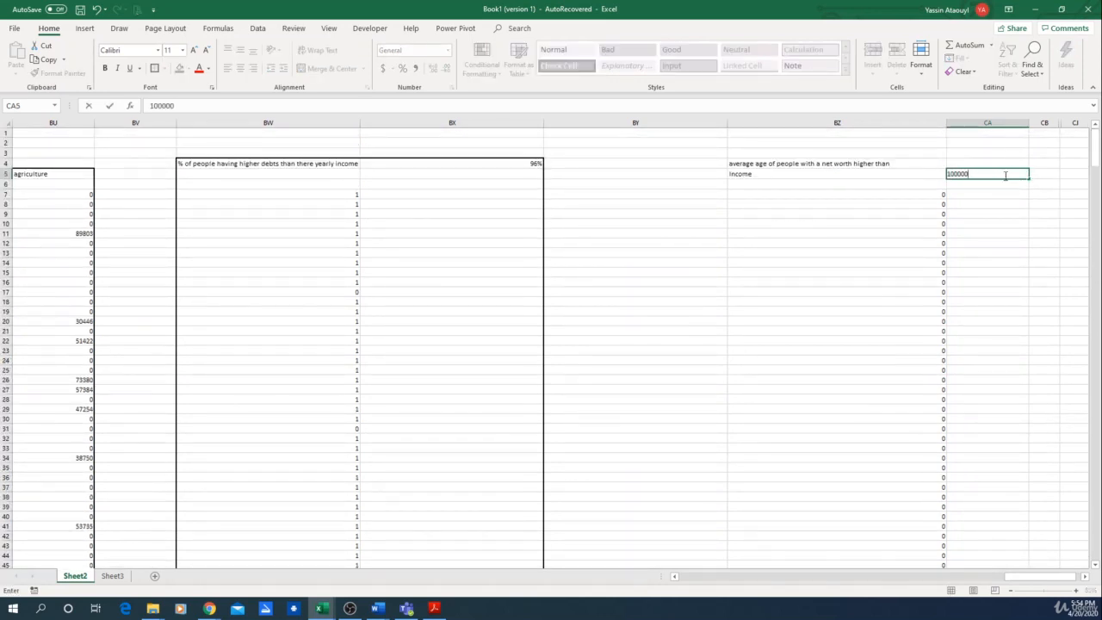
pyautogui.press('Return')
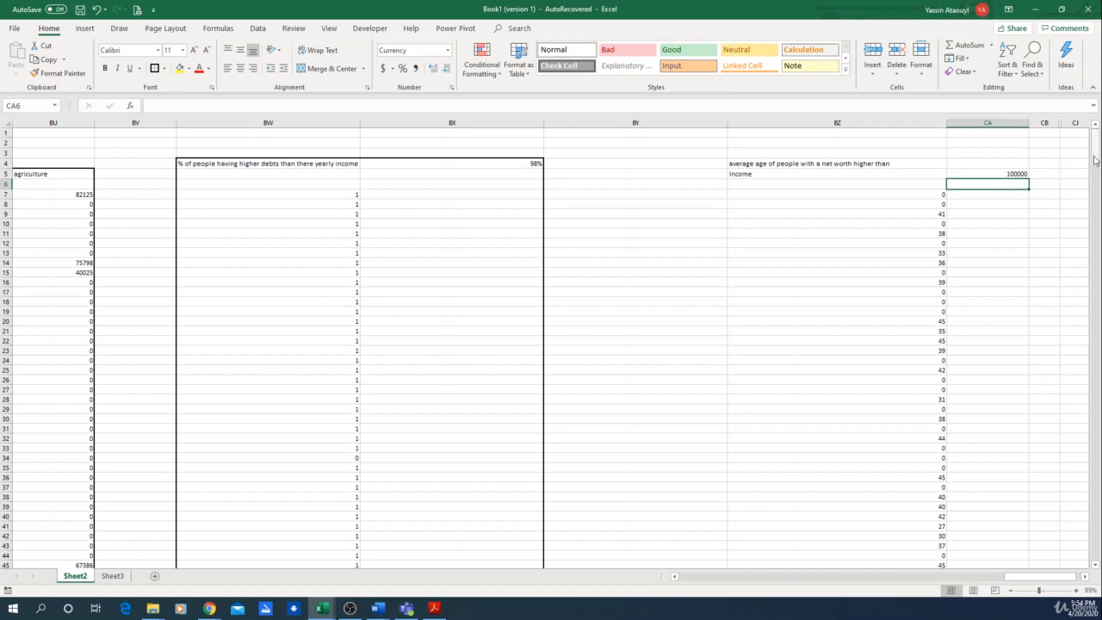
# Step: Copy the AVERAGEIF formula from BU501 into BZ501 to average the nonzero ages in column BZ
pyautogui.moveTo(1096, 157); pyautogui.dragTo(1095, 563)
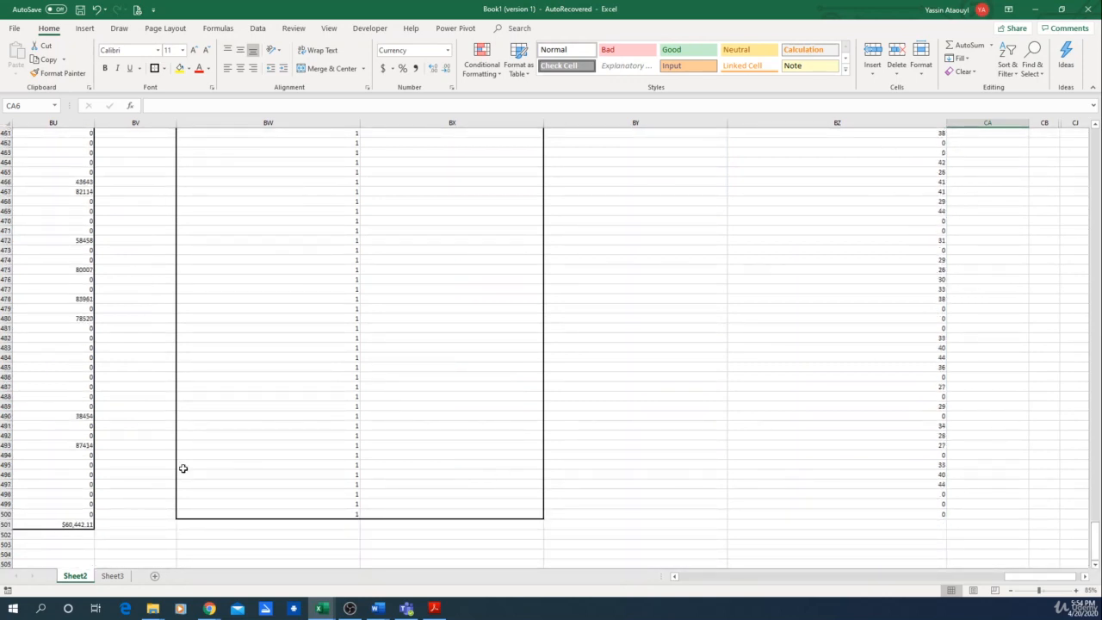
pyautogui.click(57, 524)
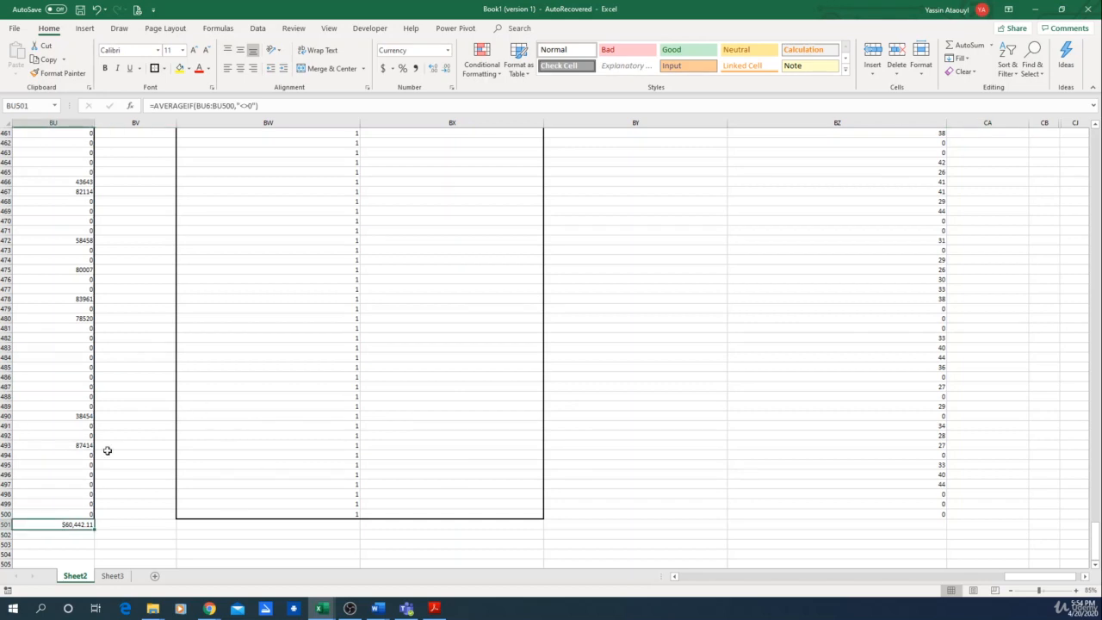
pyautogui.hotkey('ctrl', 'c')
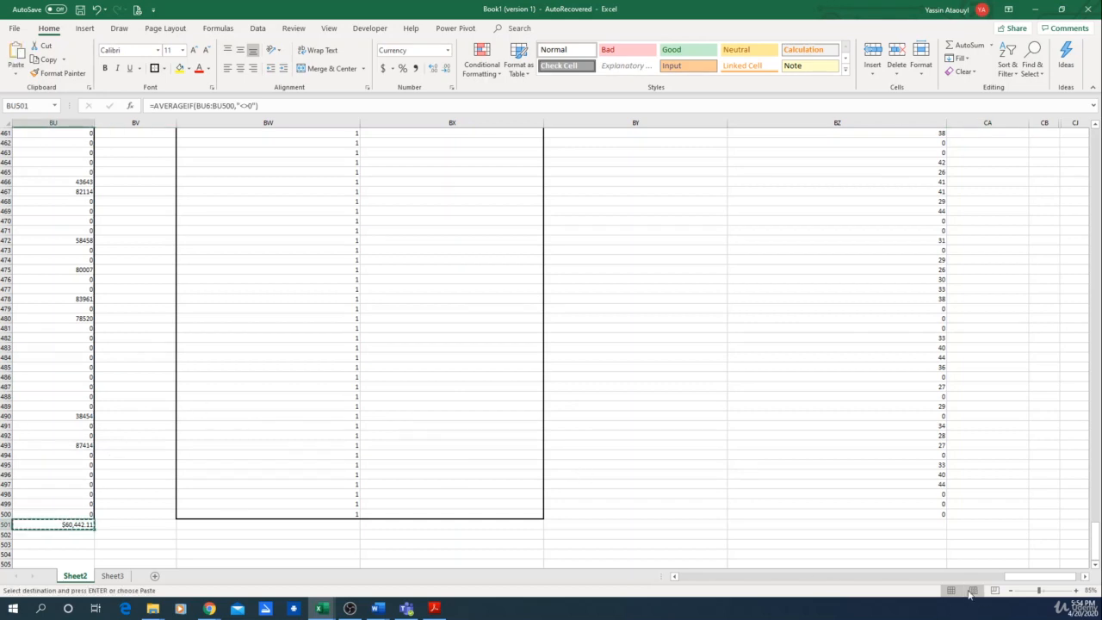
pyautogui.click(914, 525)
pyautogui.hotkey('ctrl', 'v')
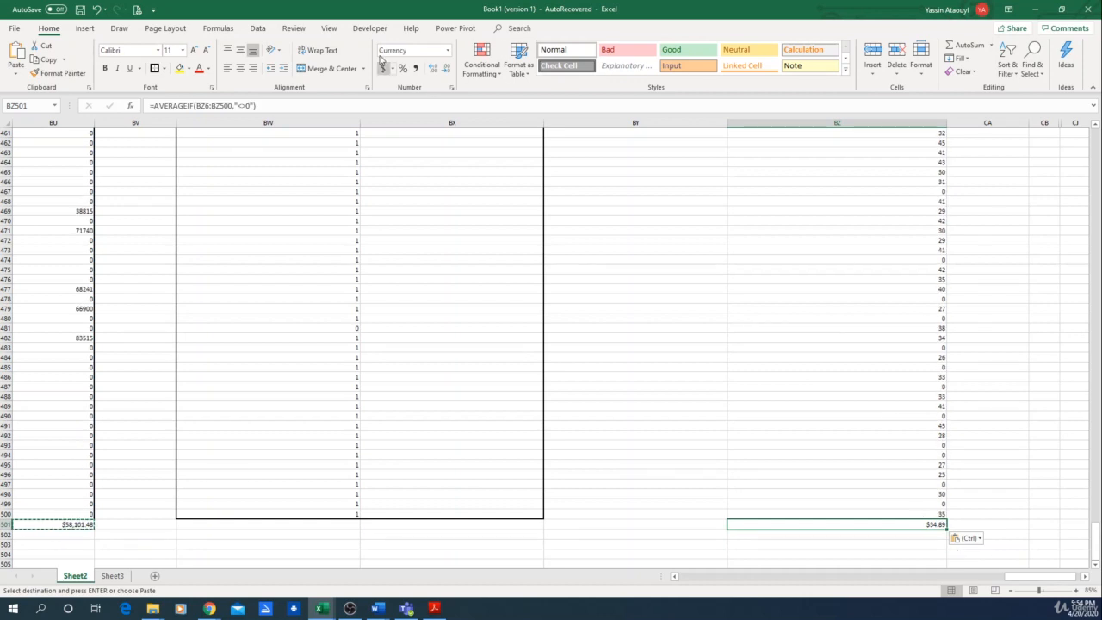
# Step: Change the average age in BZ501 to the General number format and reduce it to zero decimal places
pyautogui.click(447, 50)
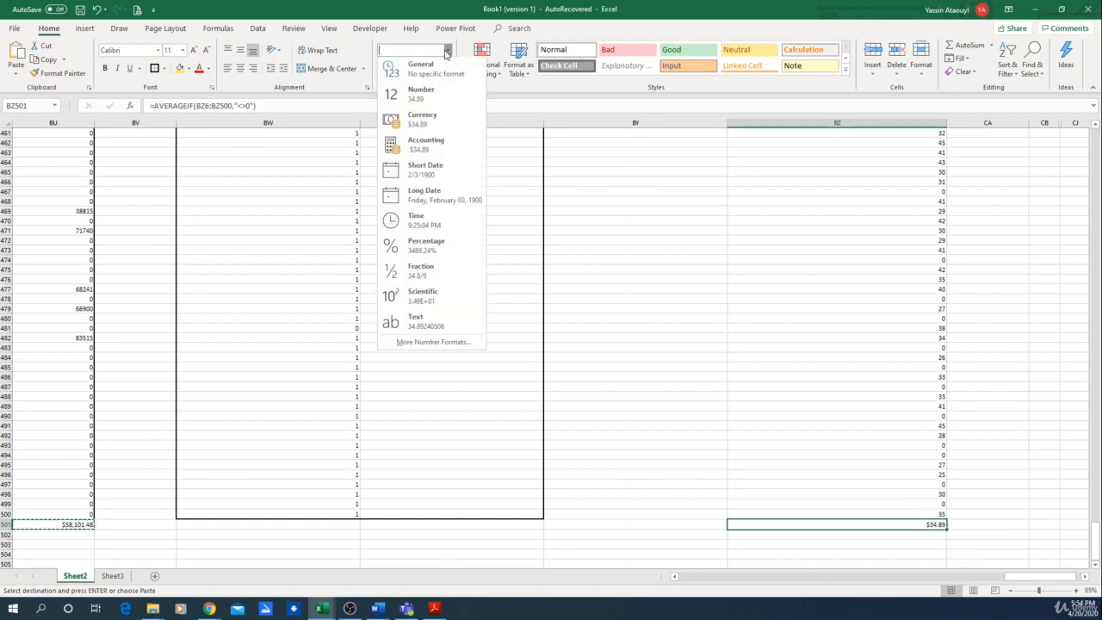
pyautogui.click(421, 68)
pyautogui.click(1001, 503)
pyautogui.click(924, 522)
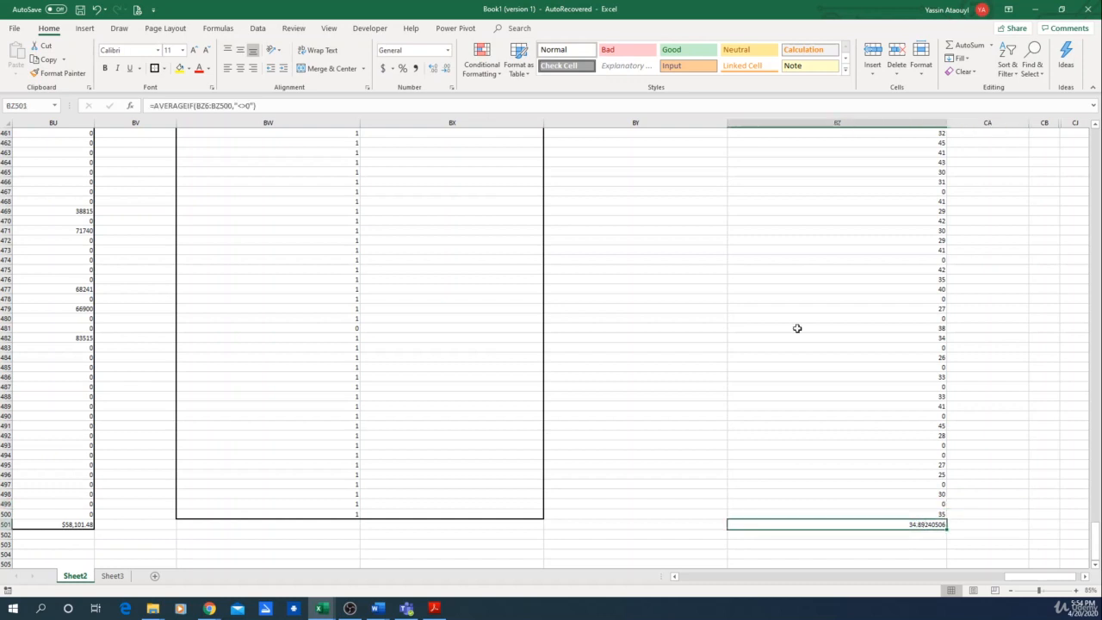
pyautogui.click(437, 69)
pyautogui.click(437, 69)
pyautogui.click(437, 69)
pyautogui.click(437, 69)
pyautogui.click(436, 69)
pyautogui.click(437, 69)
pyautogui.click(437, 69)
pyautogui.click(436, 69)
pyautogui.click(844, 514)
# Step: Highlight the average age cell BZ501 with a yellow fill
pyautogui.click(908, 524)
pyautogui.click(180, 68)
pyautogui.click(697, 396)
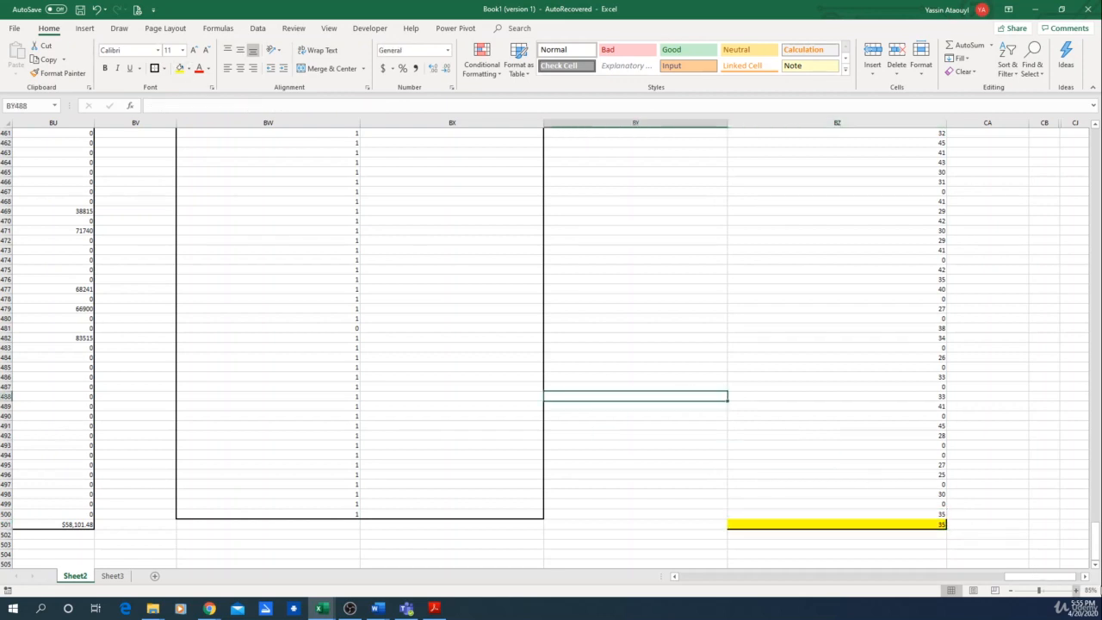
# Step: Review the threshold in CA5 against the highlighted average age in BZ501 and the neighbouring blocks
pyautogui.moveTo(1095, 541); pyautogui.dragTo(1072, 134)
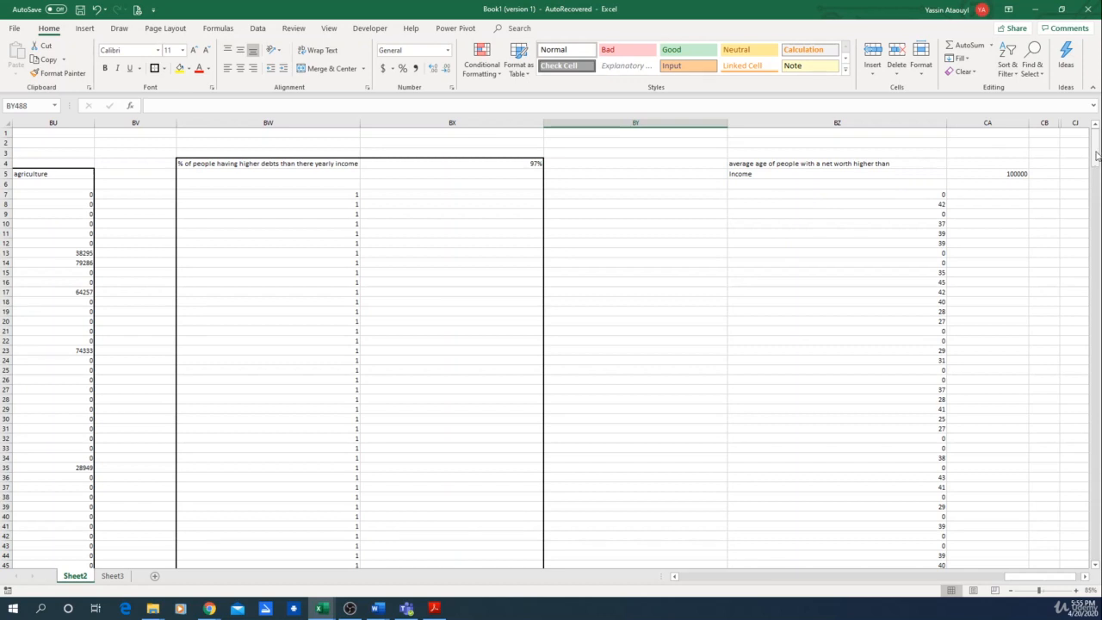
pyautogui.moveTo(1096, 164); pyautogui.dragTo(1096, 552)
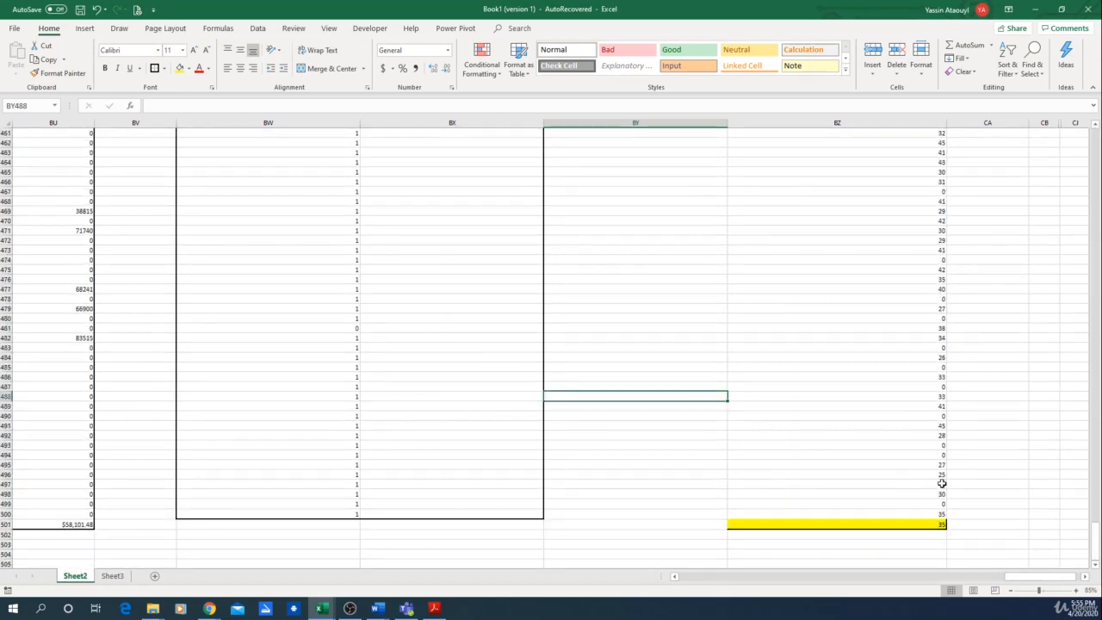
pyautogui.moveTo(1005, 501); pyautogui.dragTo(1004, 497)
pyautogui.click(1005, 497)
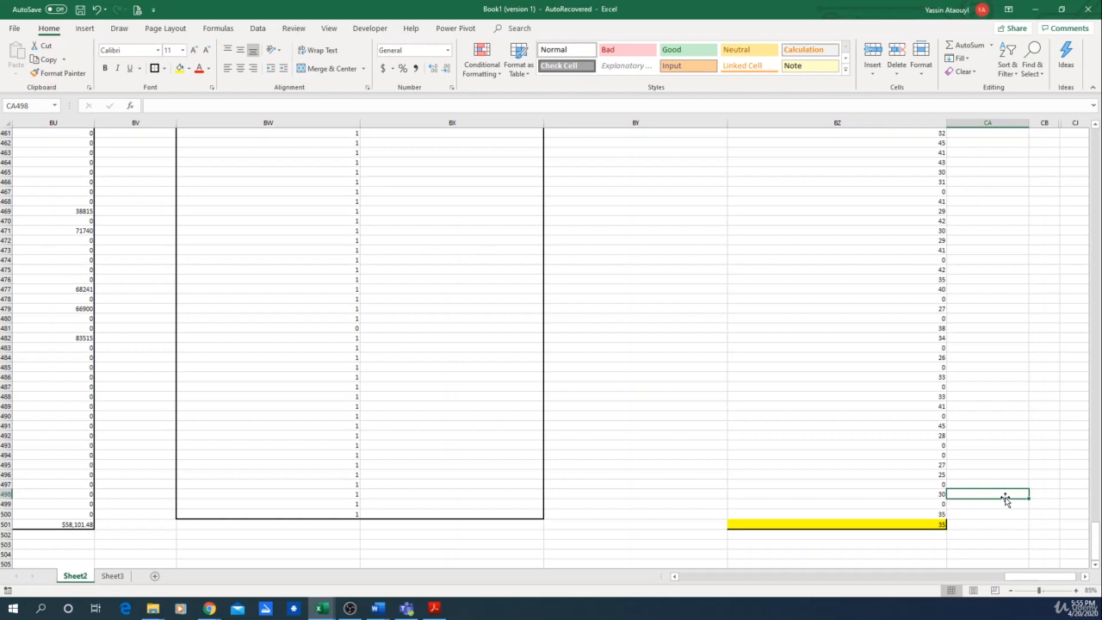
pyautogui.click(996, 513)
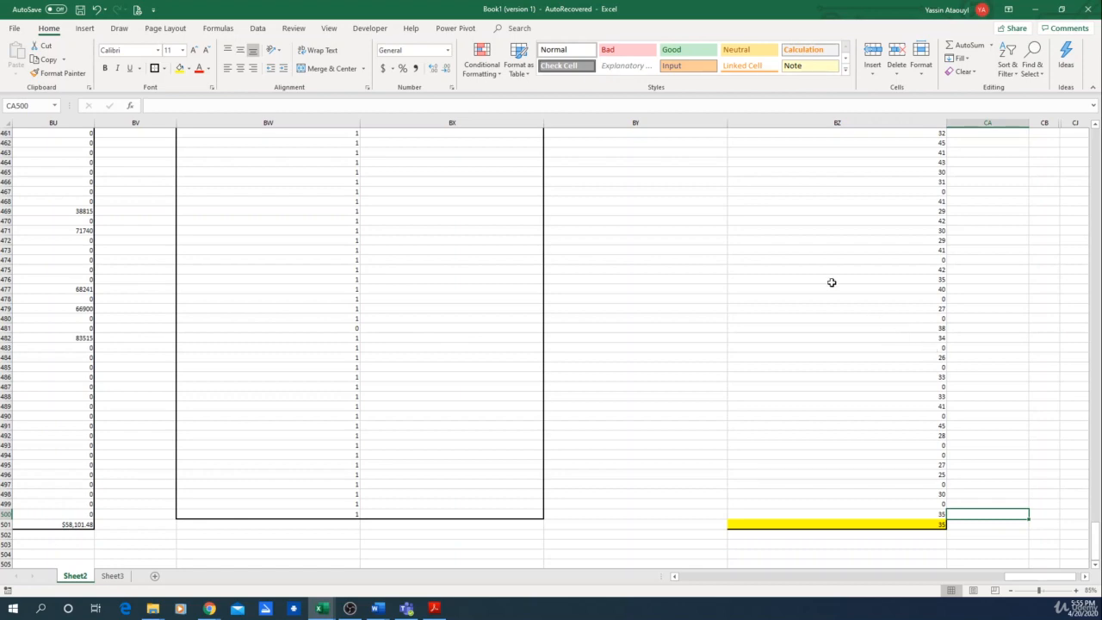
pyautogui.scroll(-2, 740, 279)
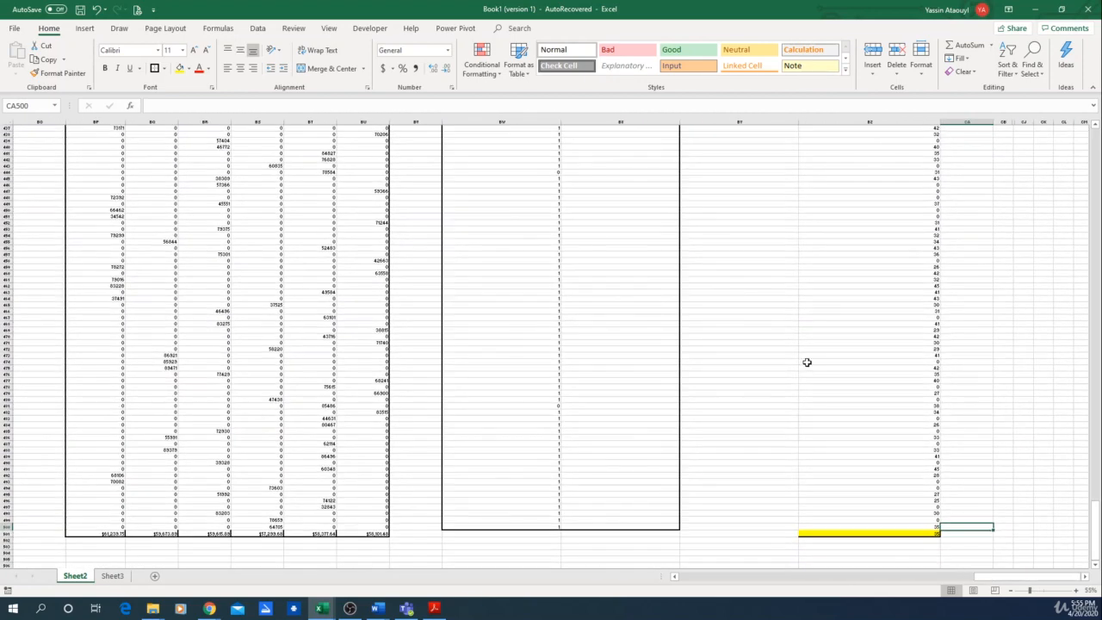